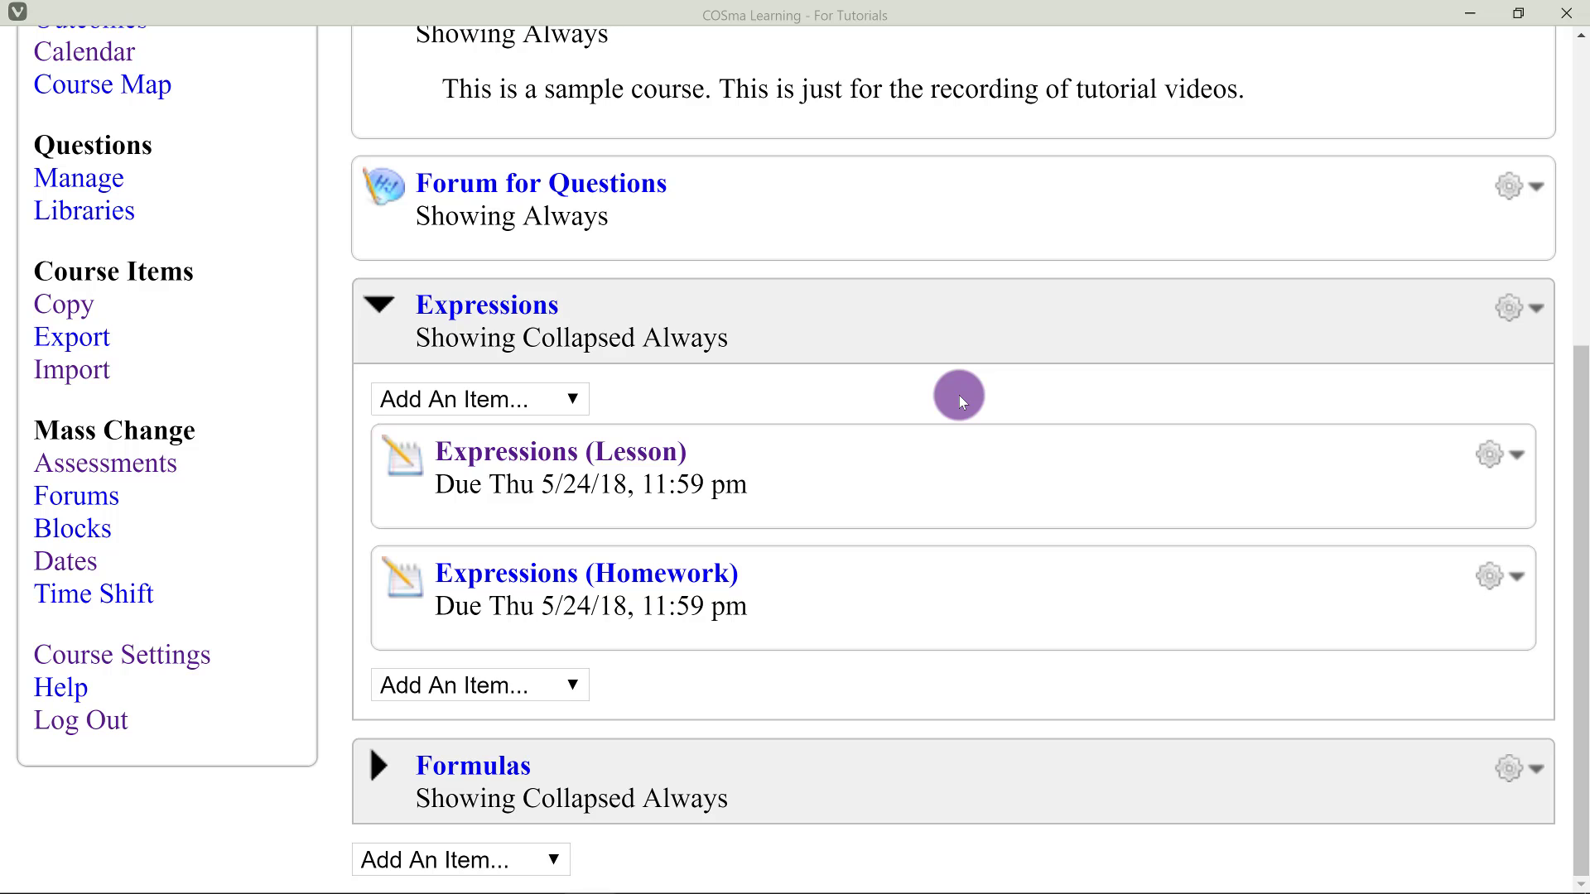
- Open the settings of the Expressions (Homework) assessment
{"action": "right_click", "coordinate": [959, 395]}
{"action": "left_click", "coordinate": [951, 389]}
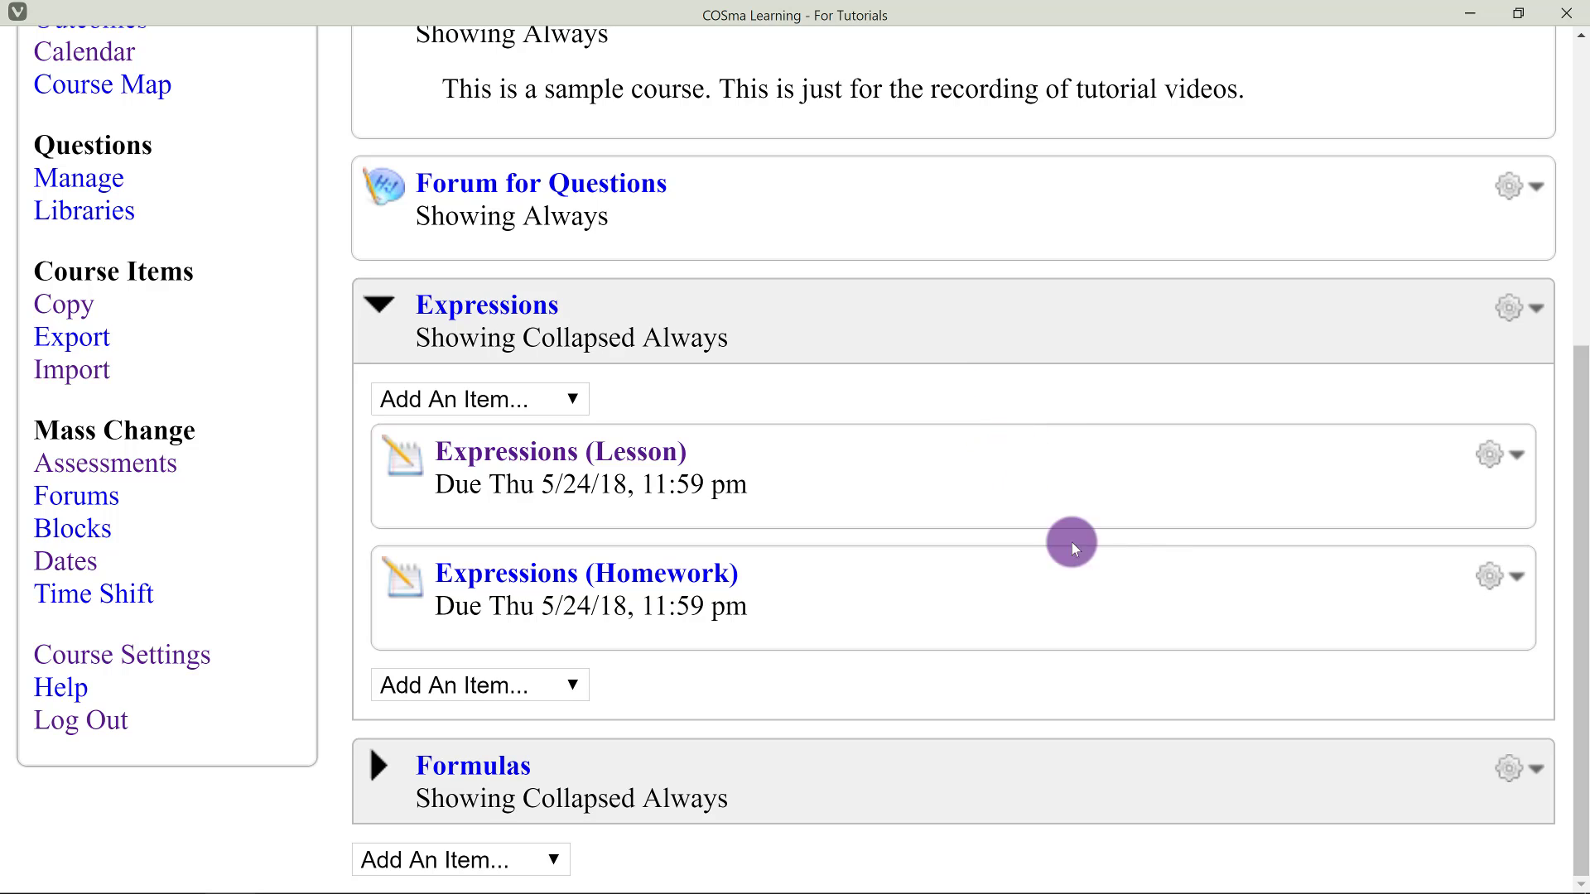
{"action": "left_click", "coordinate": [1501, 576]}
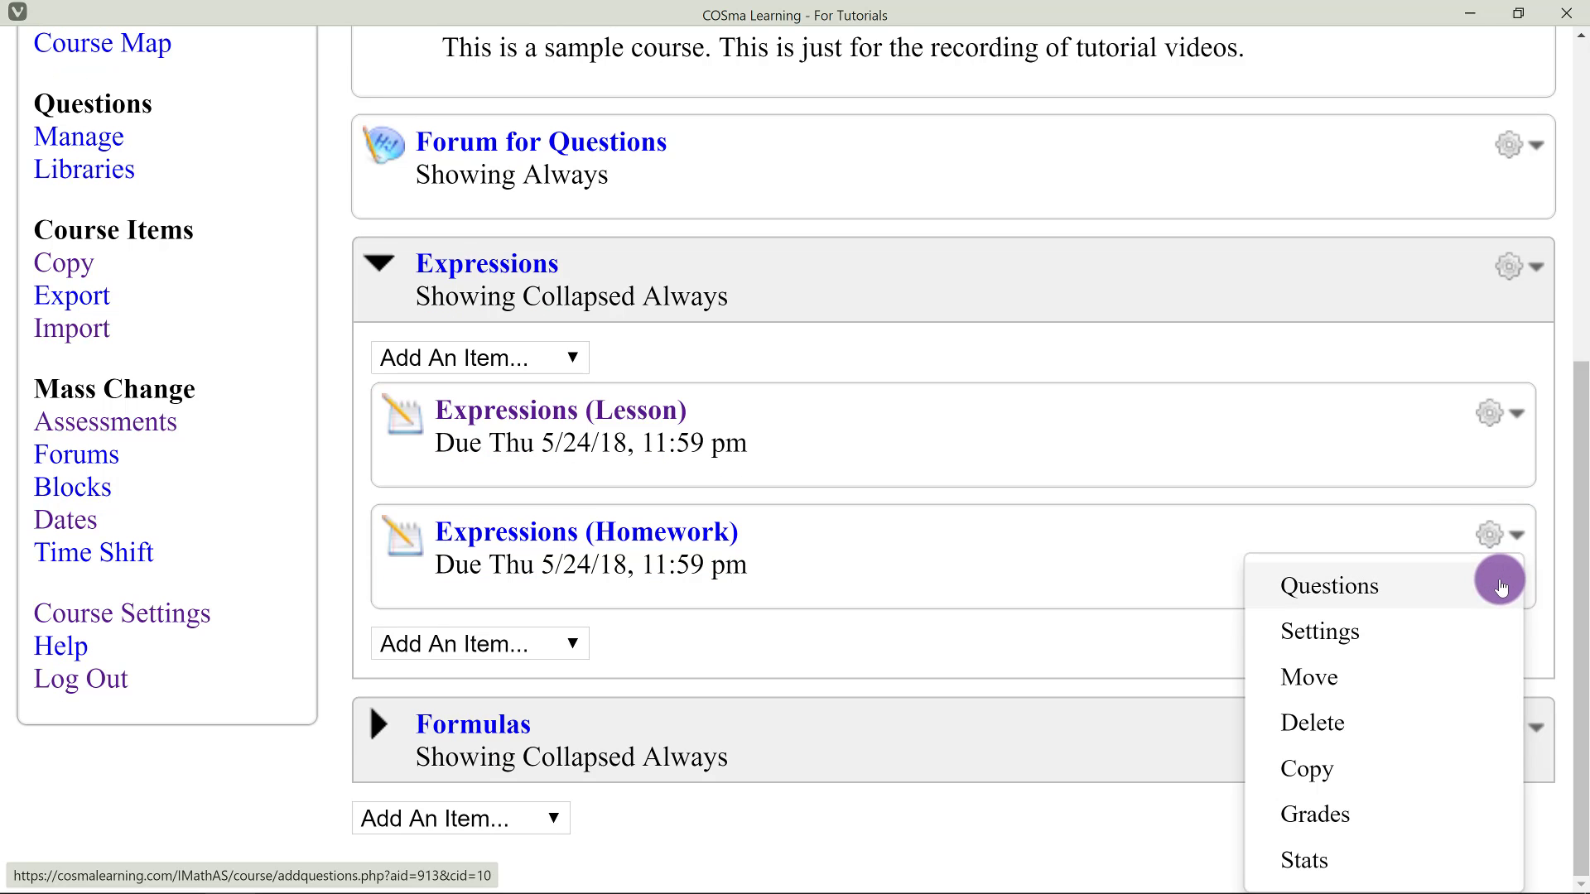
{"action": "left_click", "coordinate": [1325, 632]}
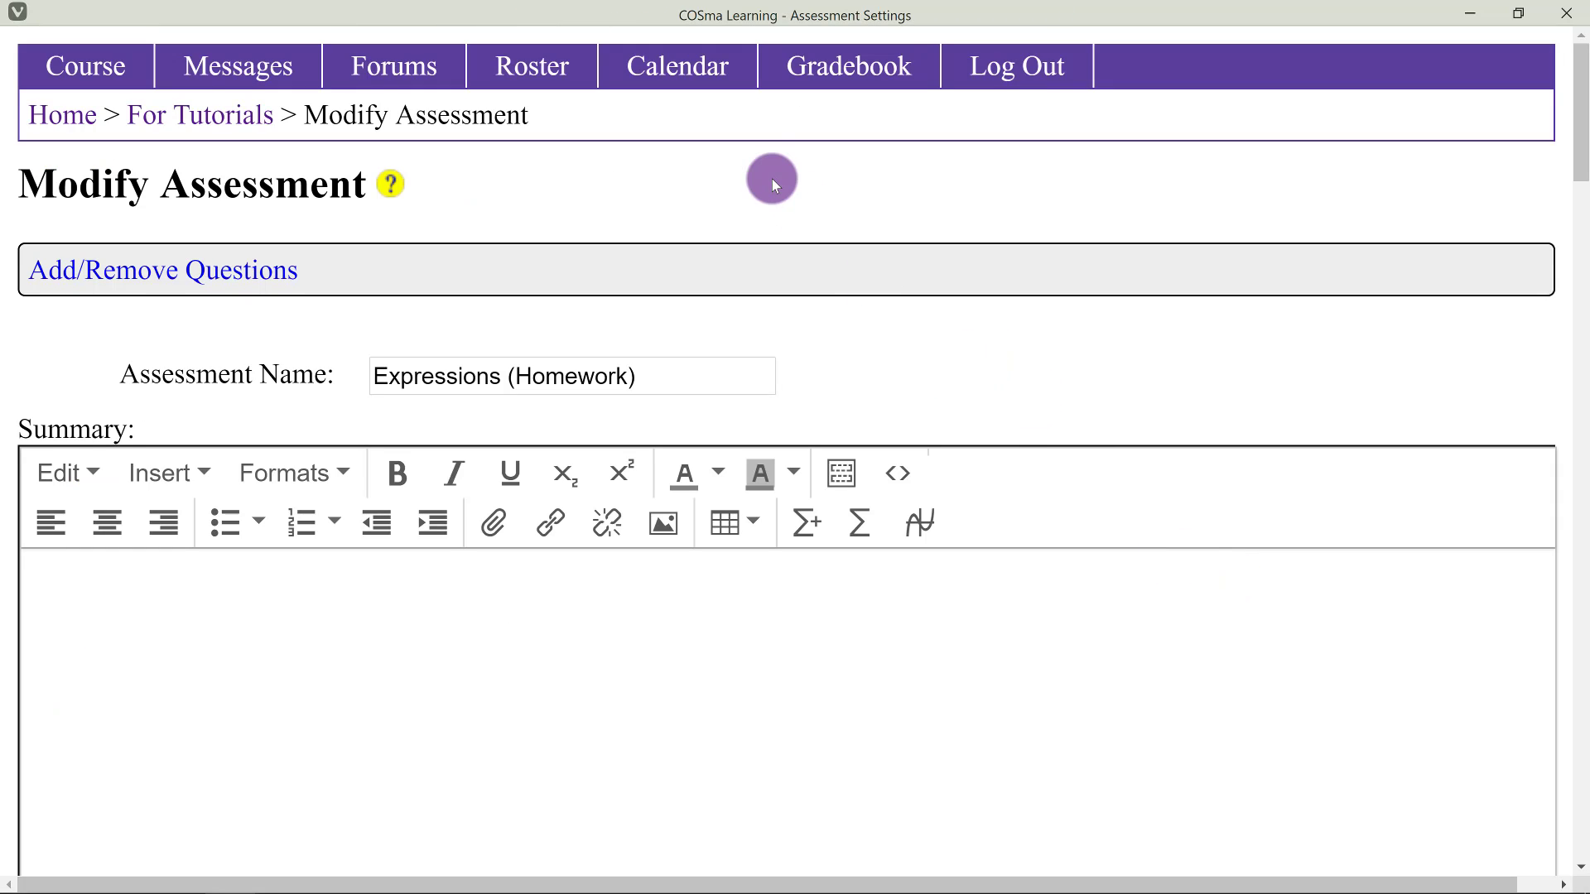
- Examine the assessment's name, summary, intro/instructions and availability date settings down to the Assessment Options
{"action": "scroll", "coordinate": [813, 220], "scroll_direction": "down", "scroll_amount": 3}
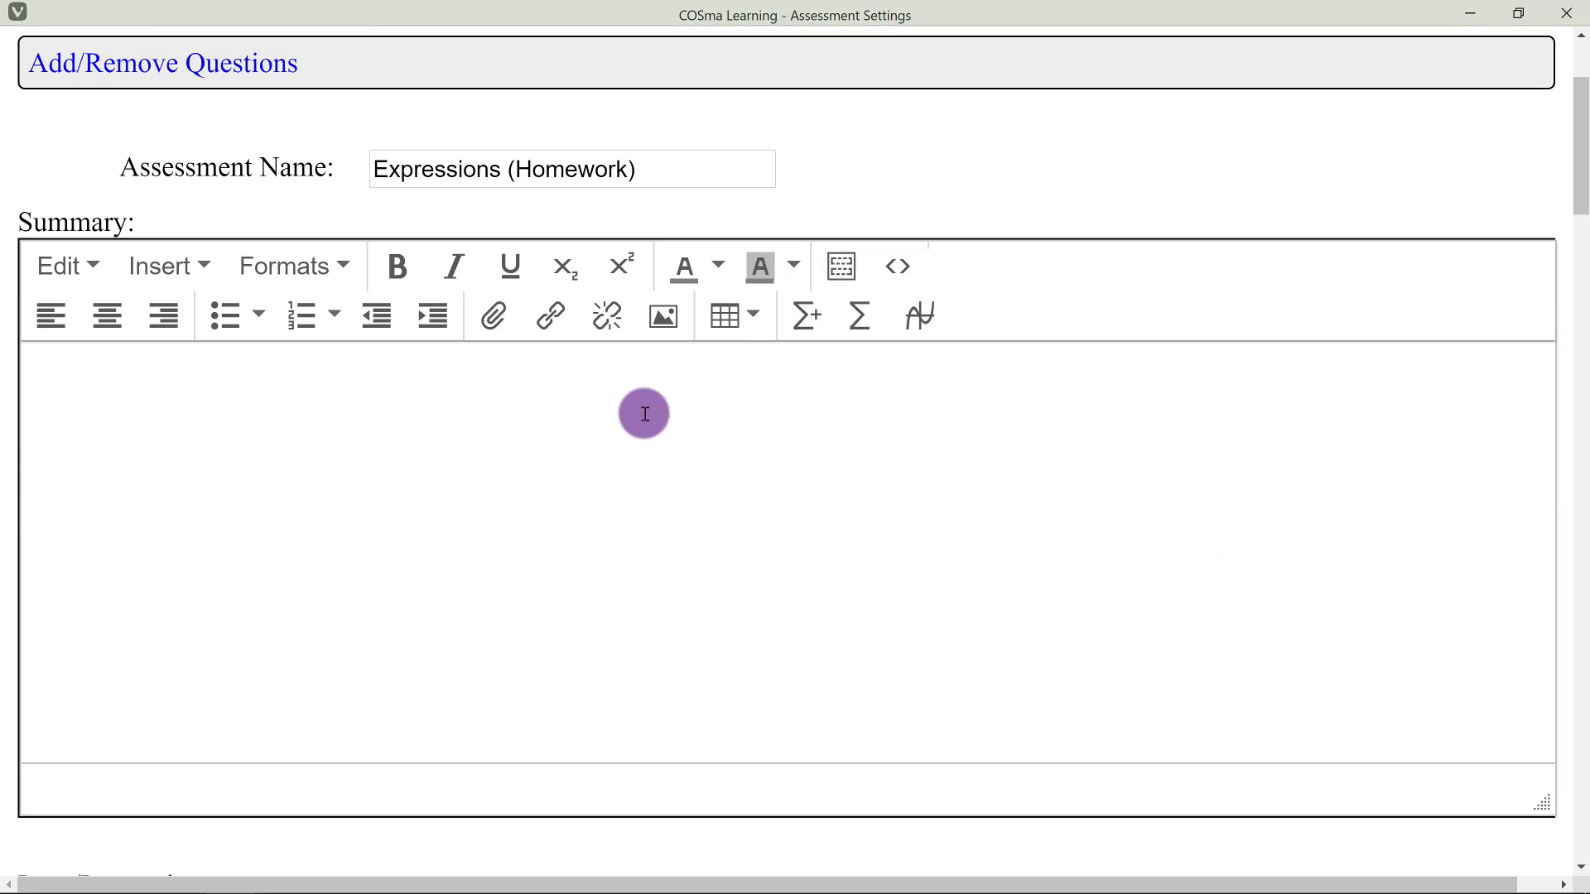
{"action": "left_click", "coordinate": [294, 484]}
{"action": "scroll", "coordinate": [295, 484], "scroll_direction": "down", "scroll_amount": 4}
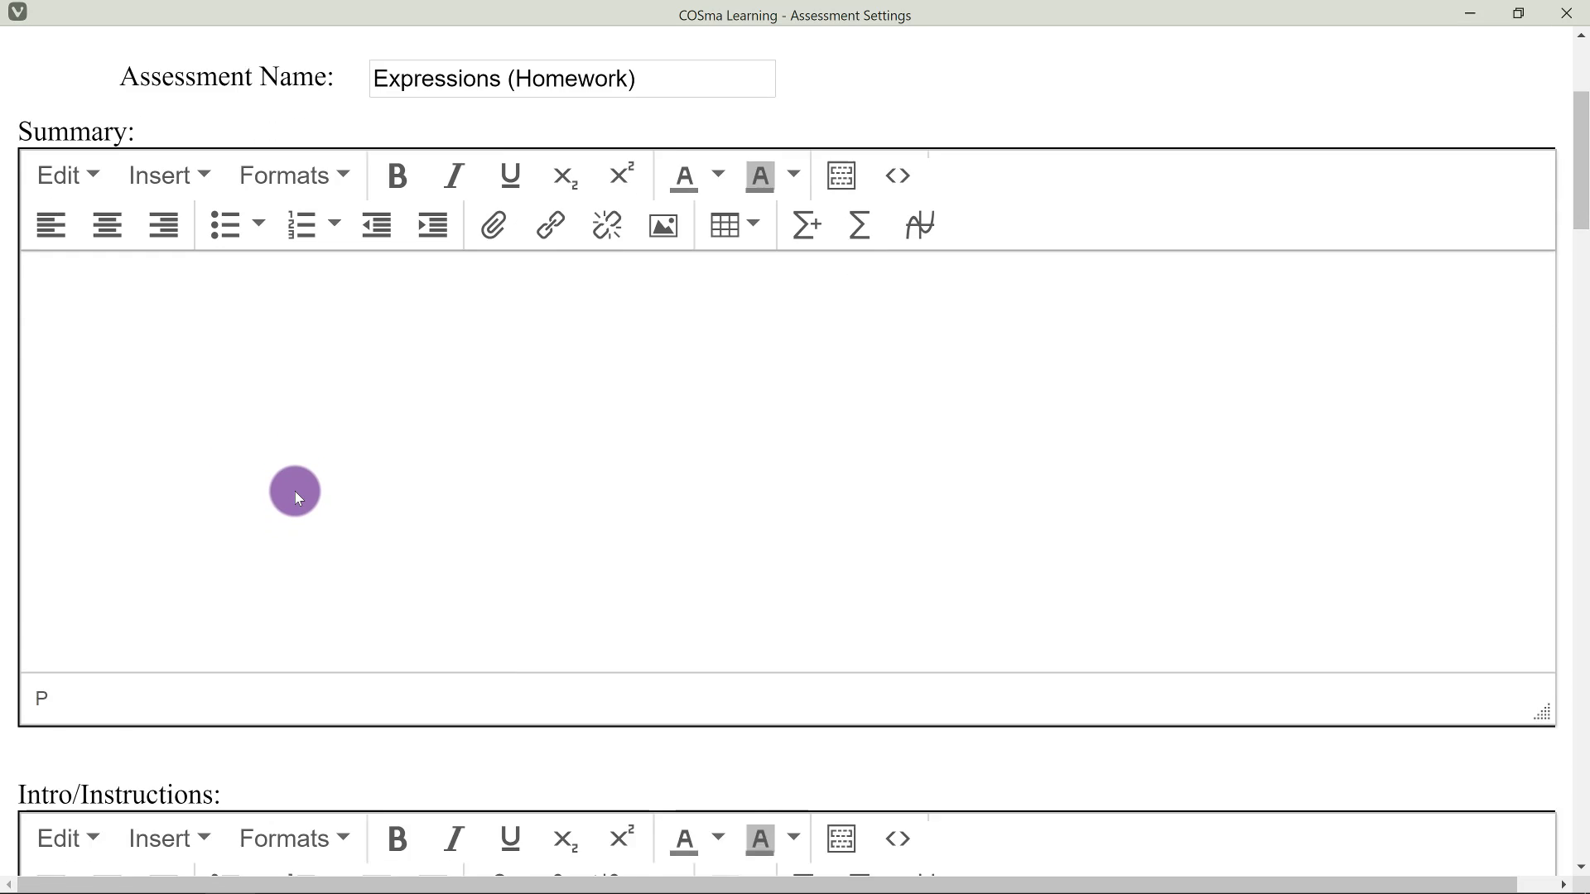
{"action": "scroll", "coordinate": [362, 342], "scroll_direction": "up", "scroll_amount": 4}
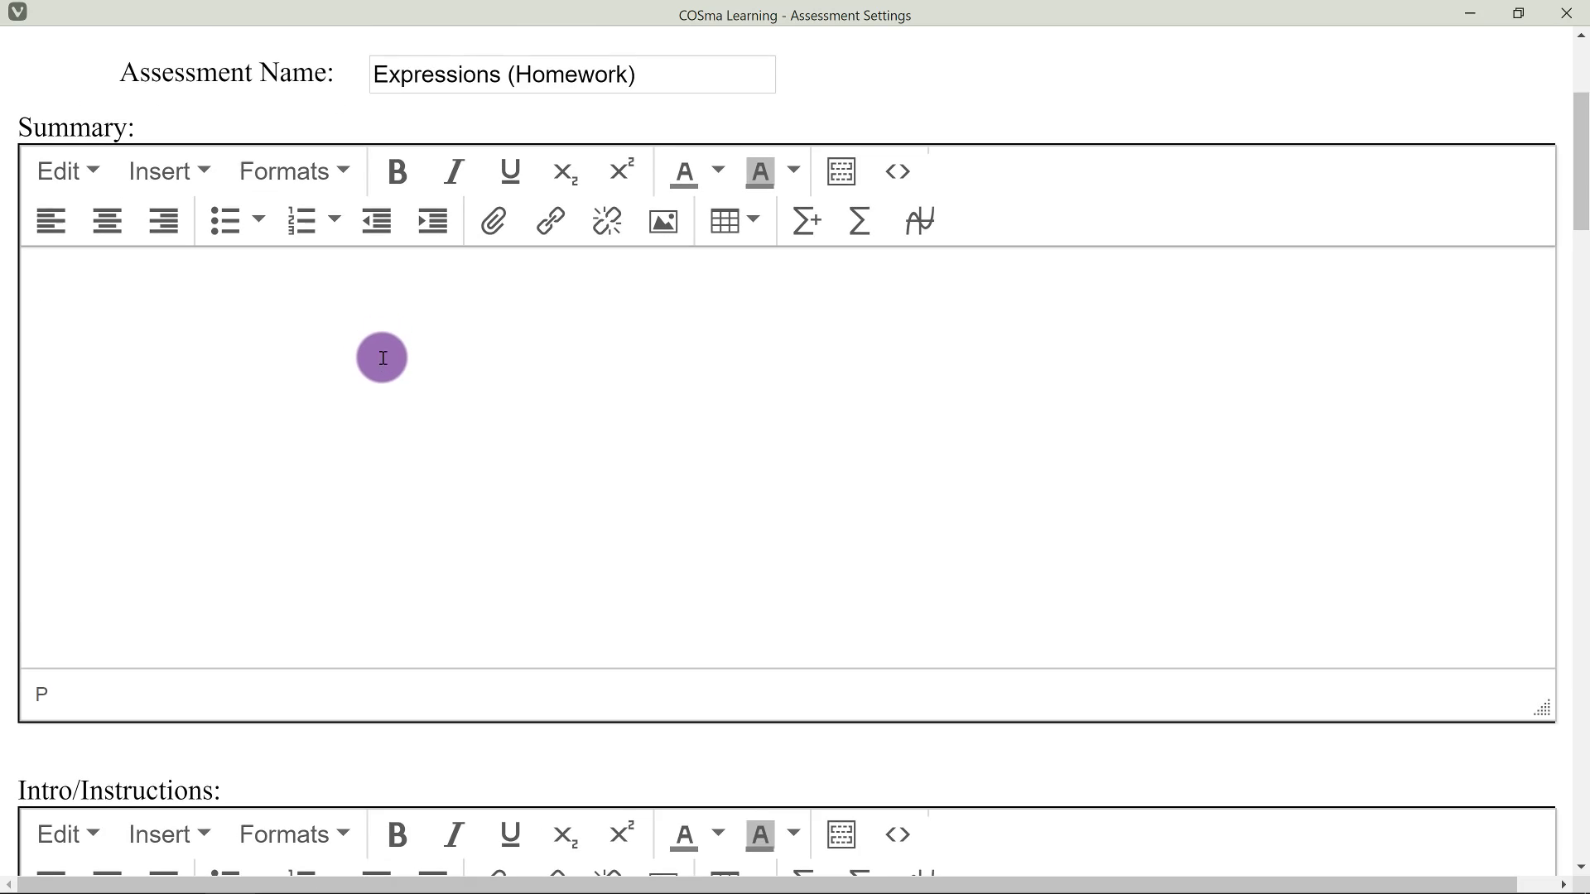
{"action": "scroll", "coordinate": [436, 366], "scroll_direction": "down", "scroll_amount": 1}
{"action": "scroll", "coordinate": [442, 368], "scroll_direction": "down", "scroll_amount": 9}
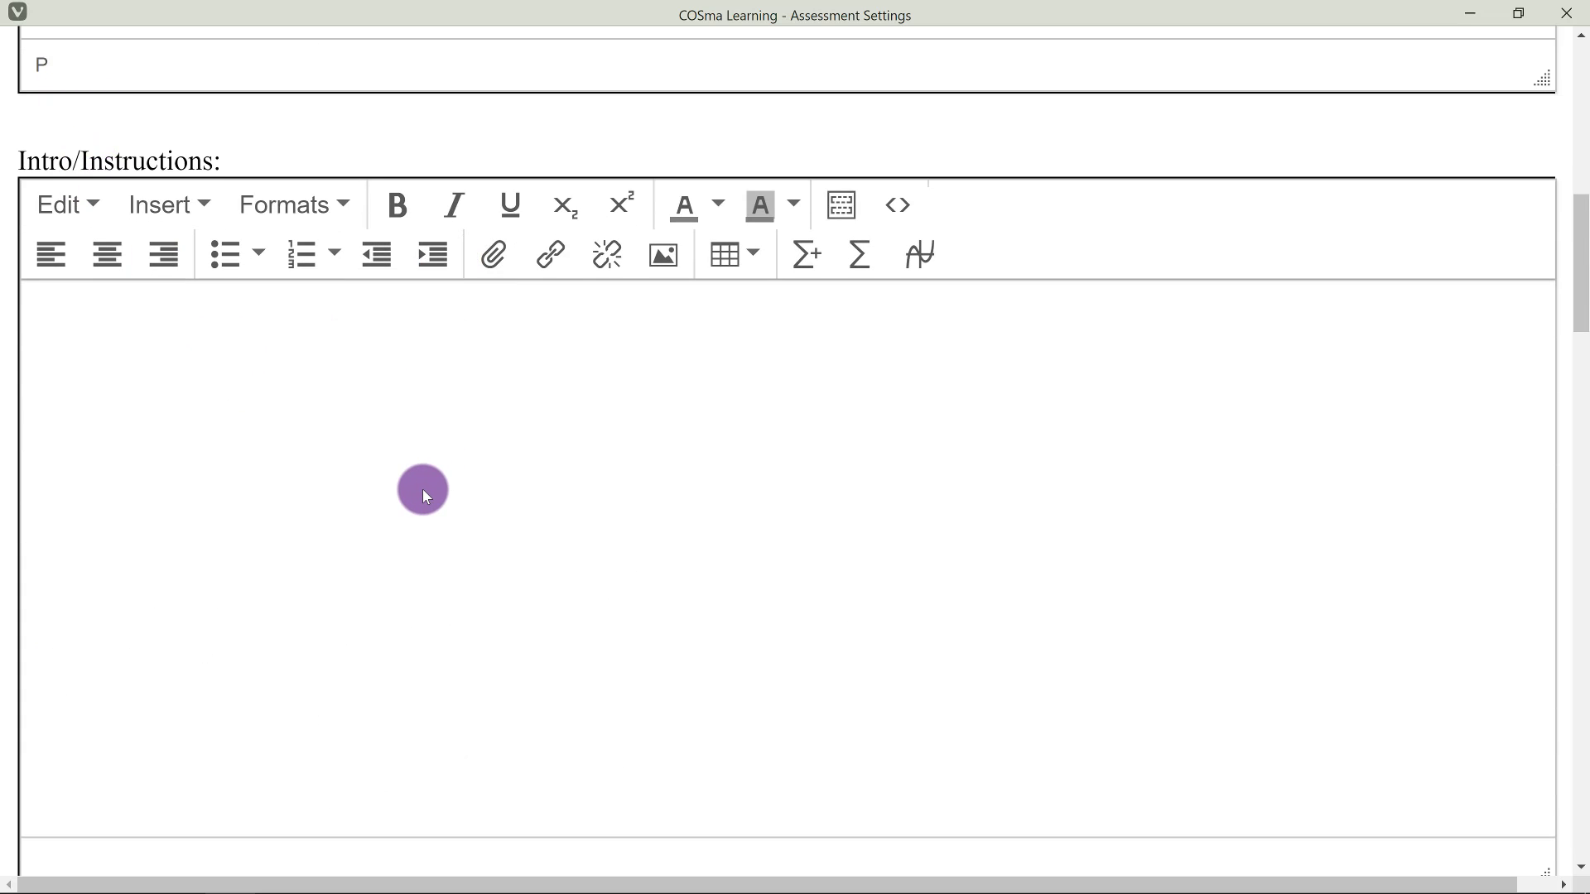
{"action": "scroll", "coordinate": [424, 509], "scroll_direction": "down", "scroll_amount": 4}
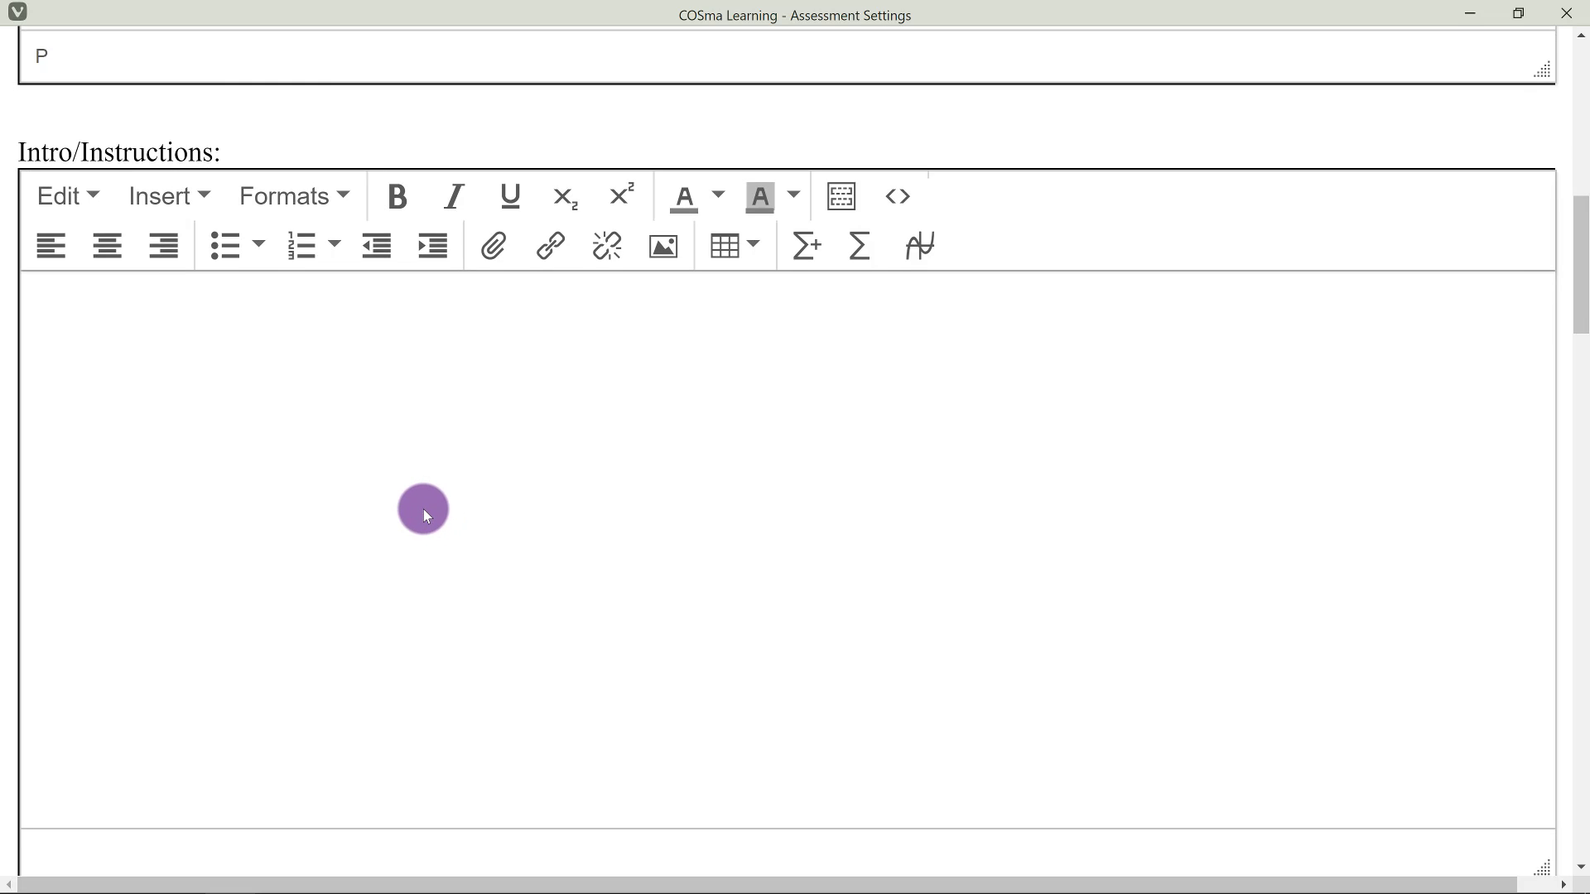
{"action": "scroll", "coordinate": [424, 510], "scroll_direction": "down", "scroll_amount": 3}
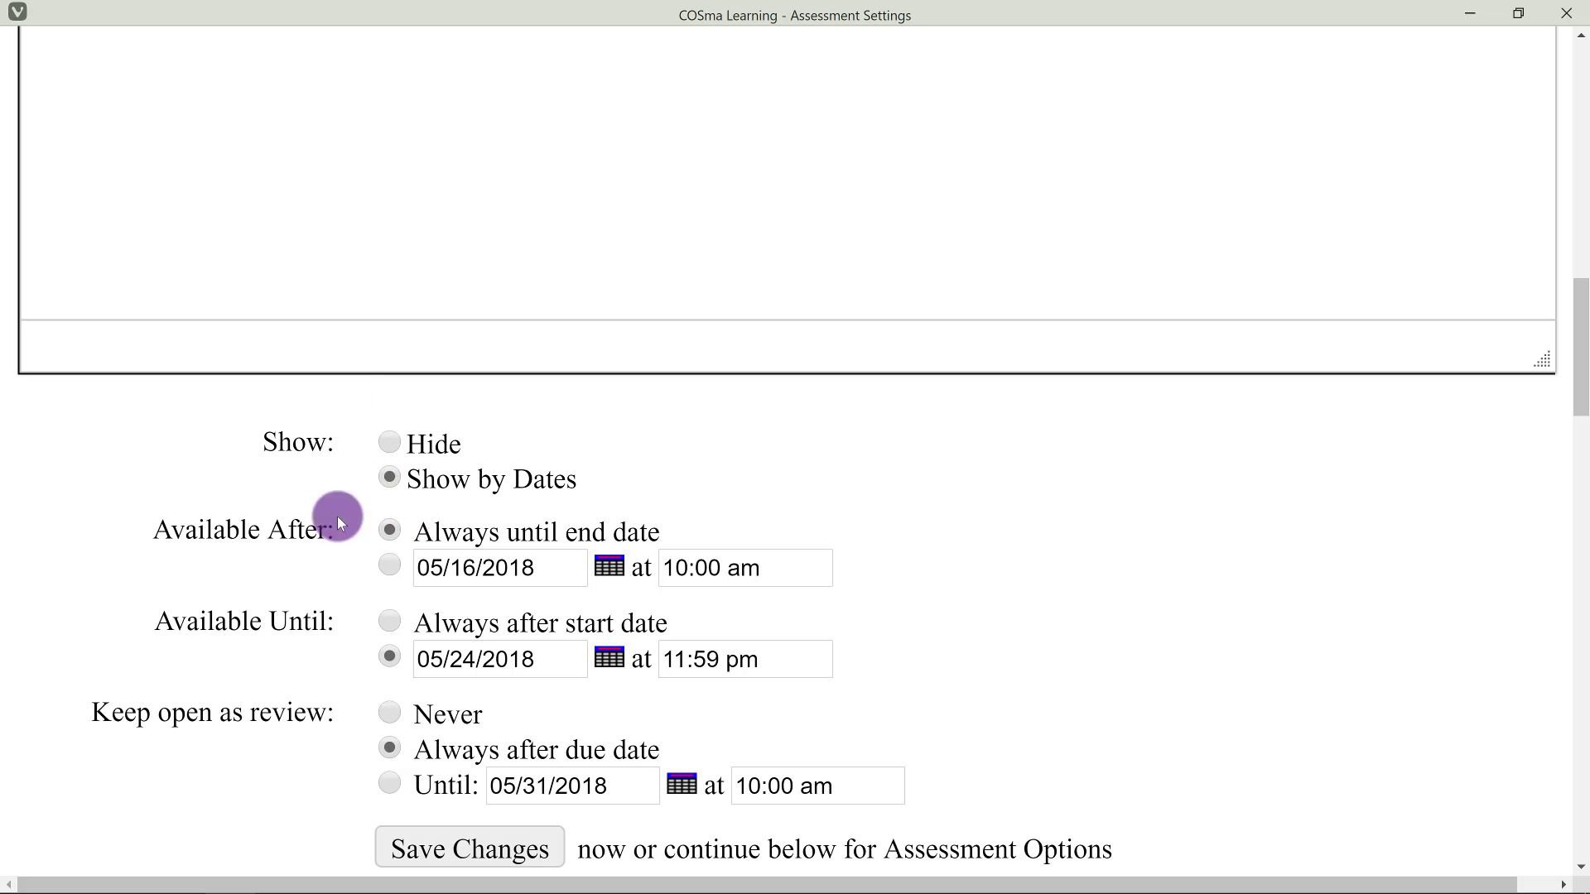
{"action": "scroll", "coordinate": [359, 461], "scroll_direction": "down", "scroll_amount": 5}
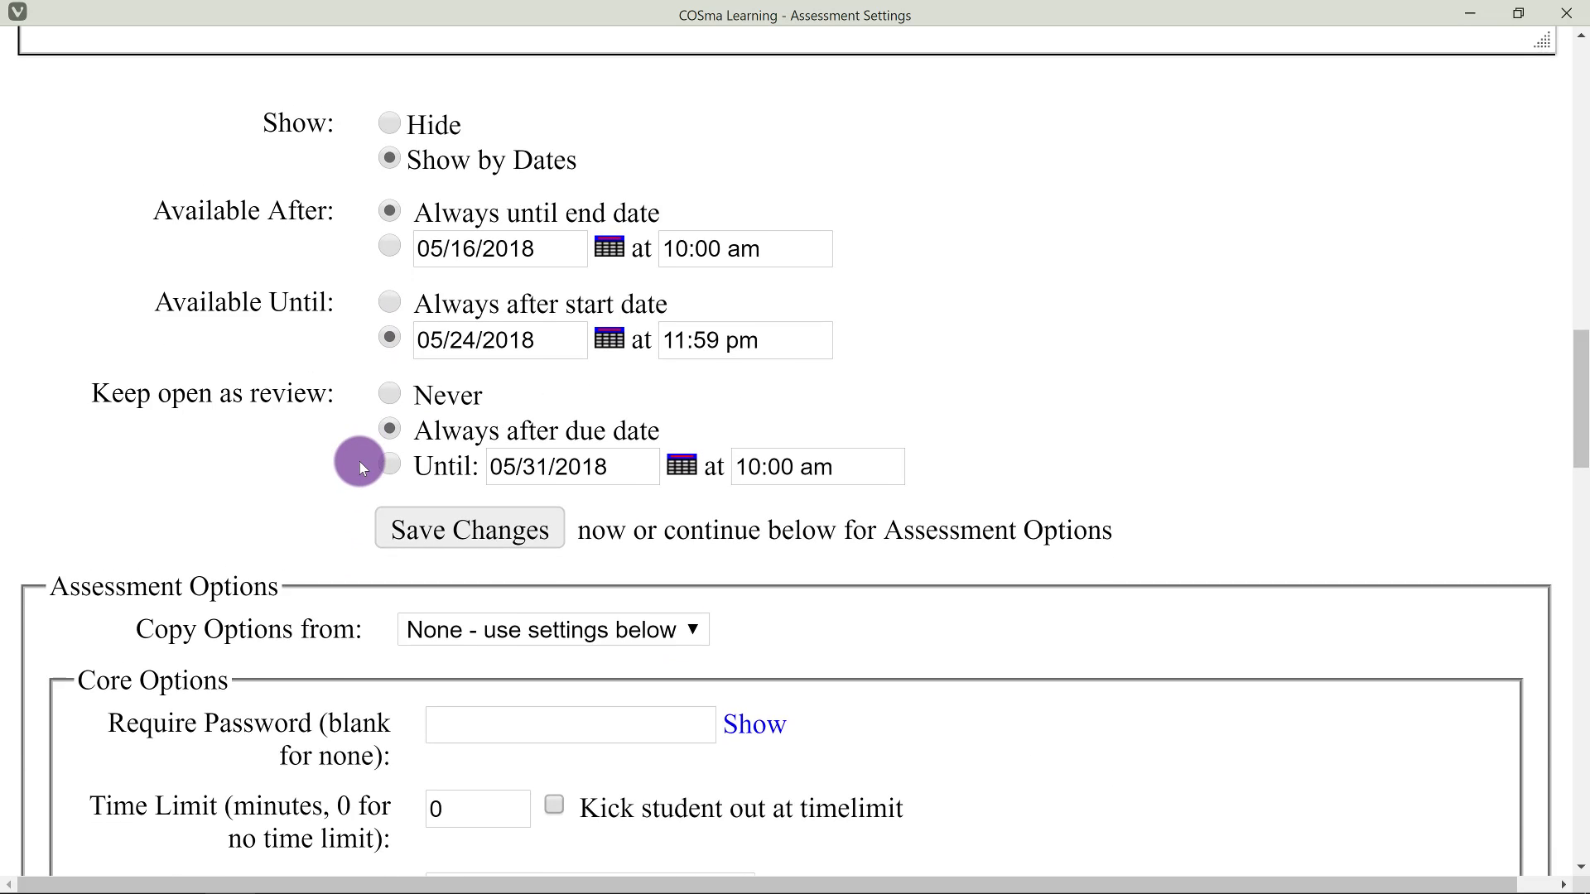
{"action": "scroll", "coordinate": [371, 467], "scroll_direction": "down", "scroll_amount": 5}
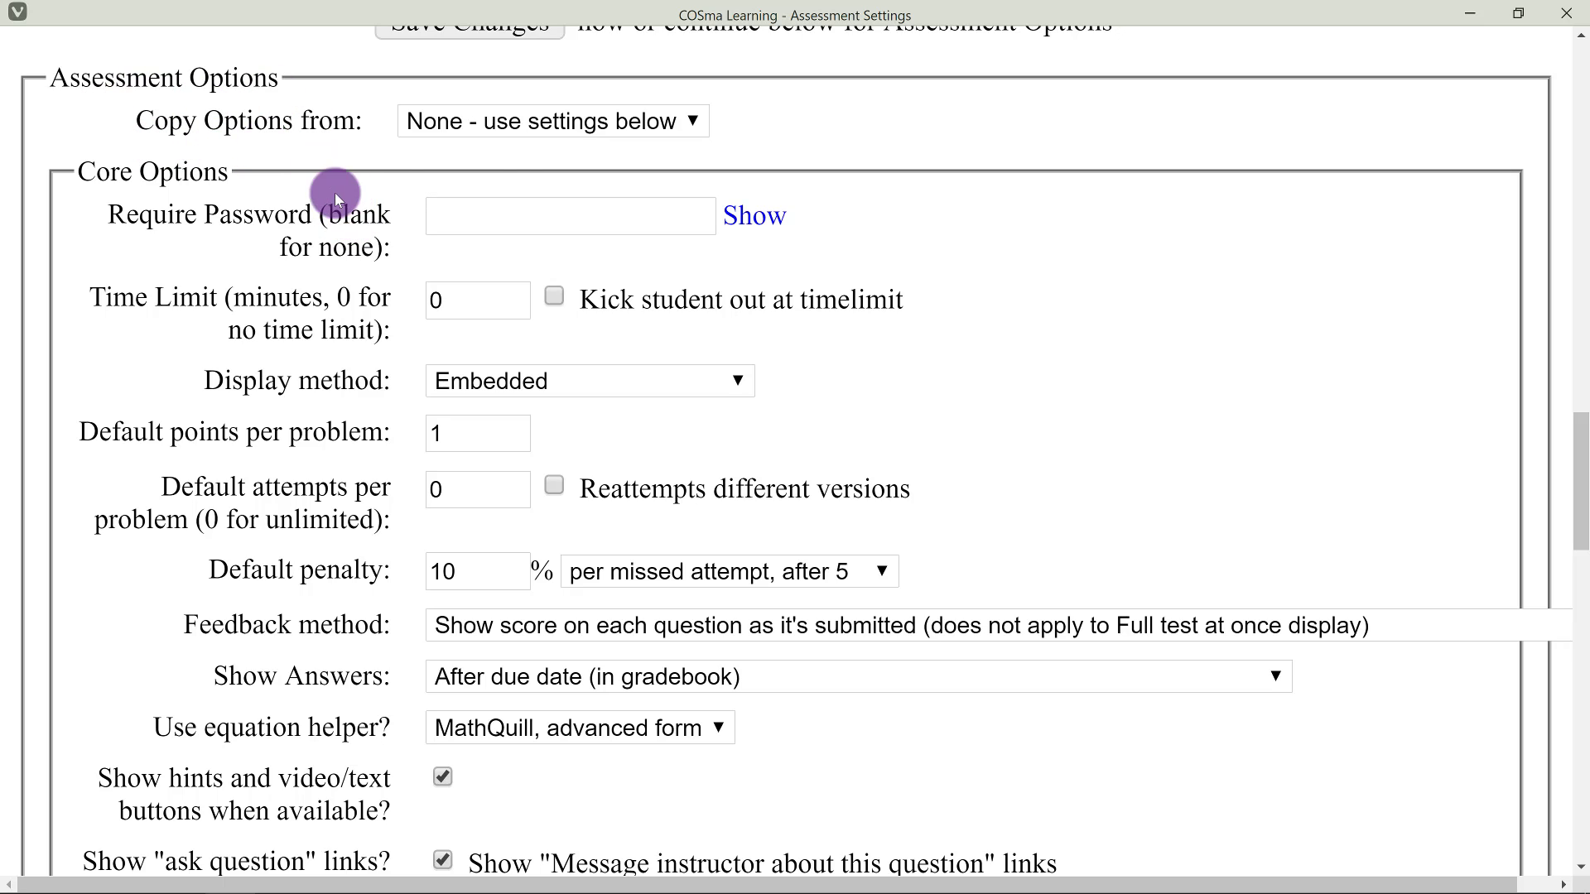
- Review which assessments the options can be copied from, without choosing one
{"action": "left_click", "coordinate": [528, 139]}
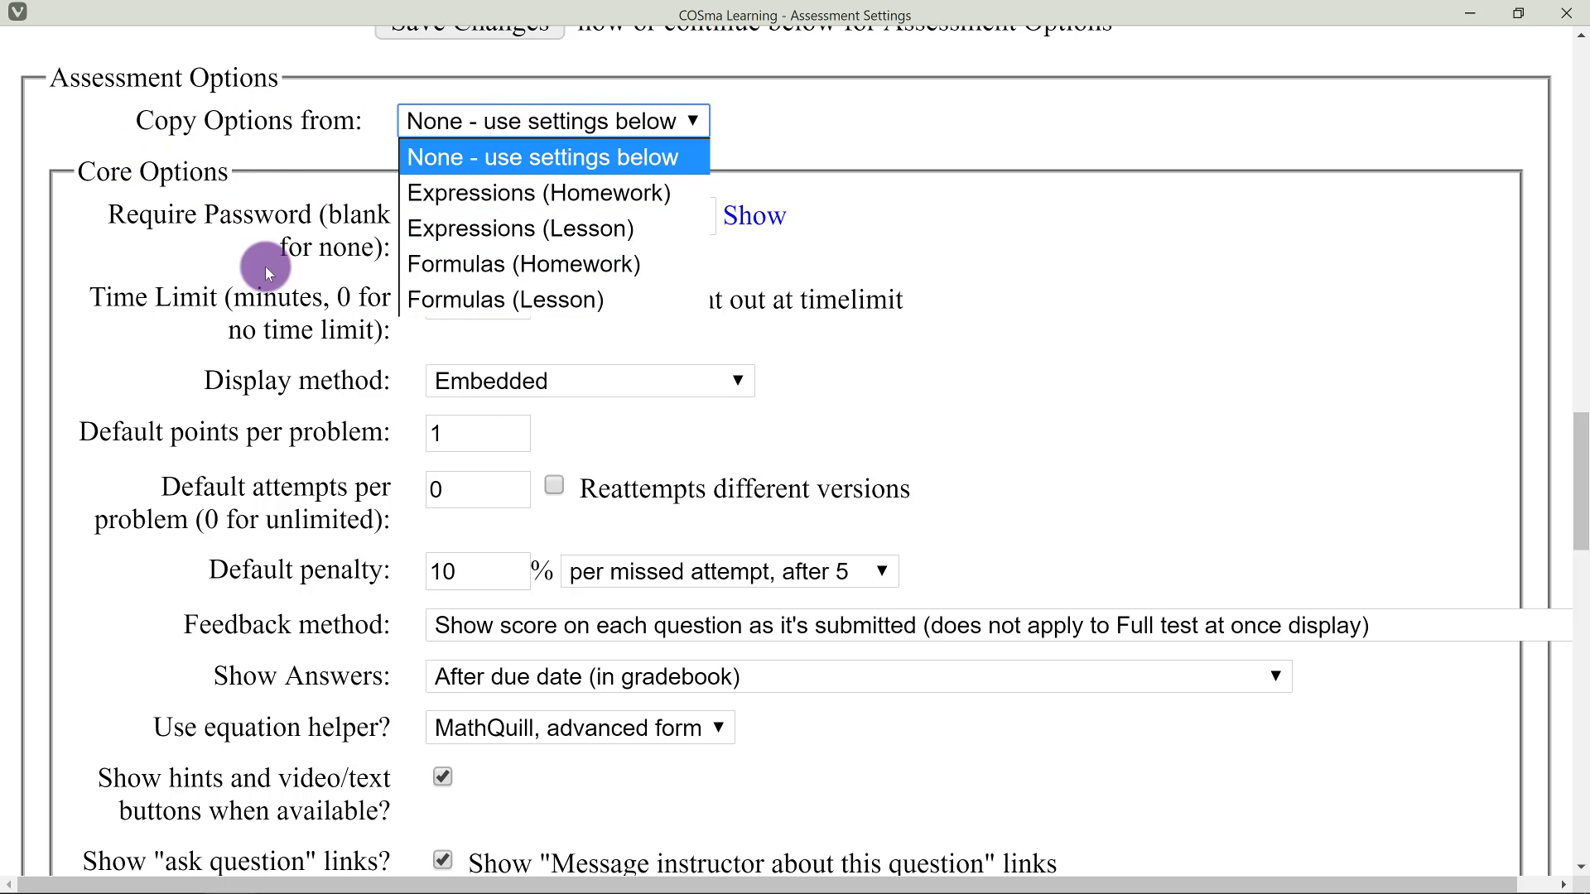
{"action": "left_click", "coordinate": [196, 132]}
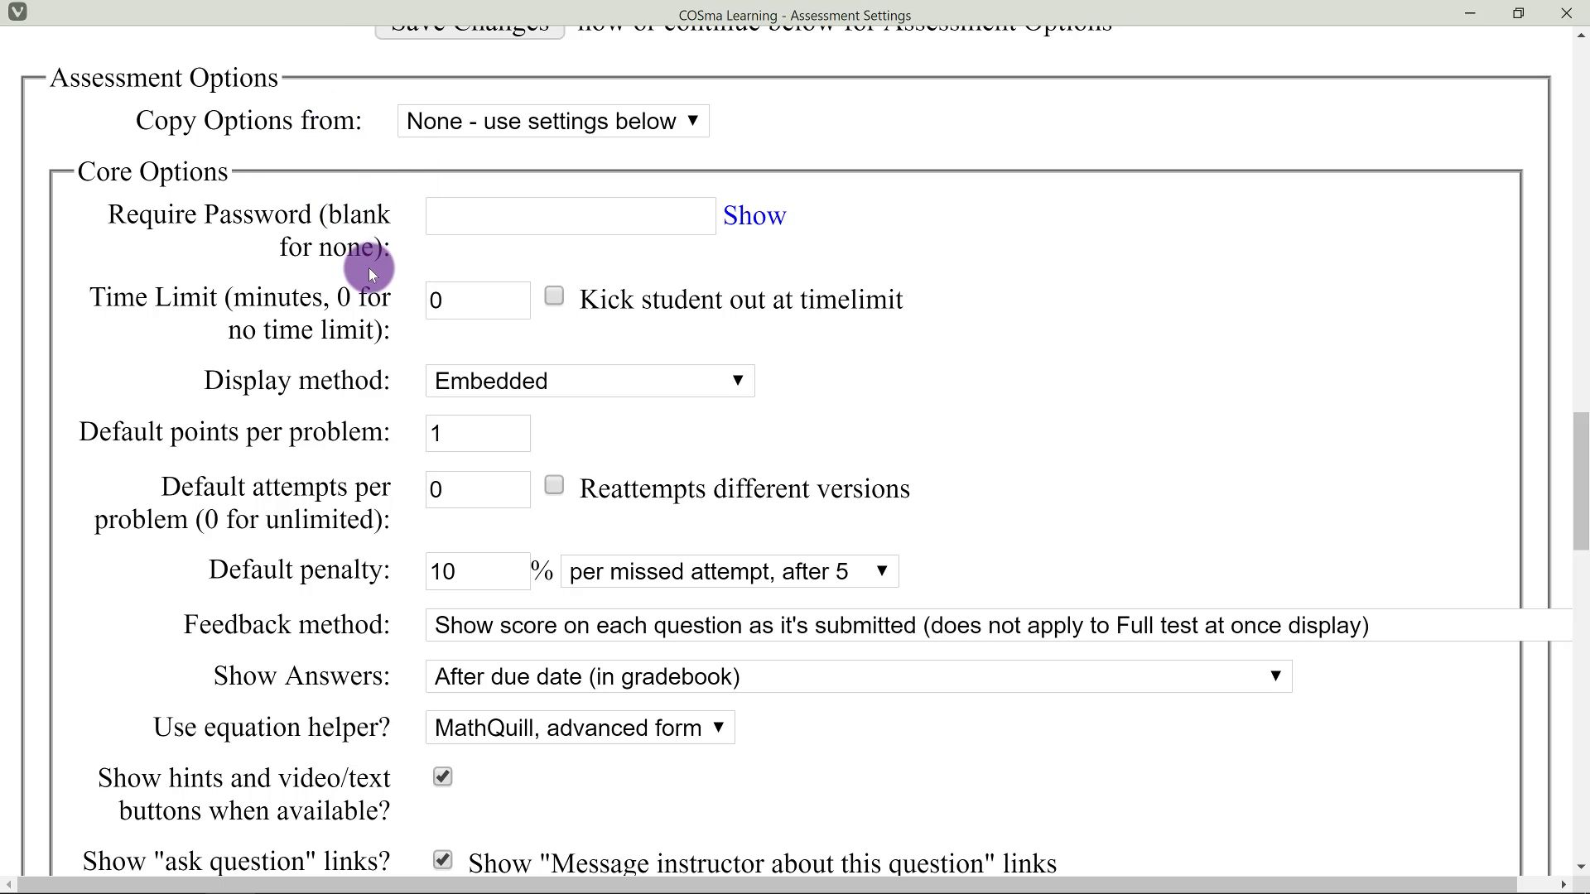
{"action": "left_click_drag", "start_coordinate": [79, 181], "coordinate": [281, 182]}
{"action": "left_click", "coordinate": [280, 182]}
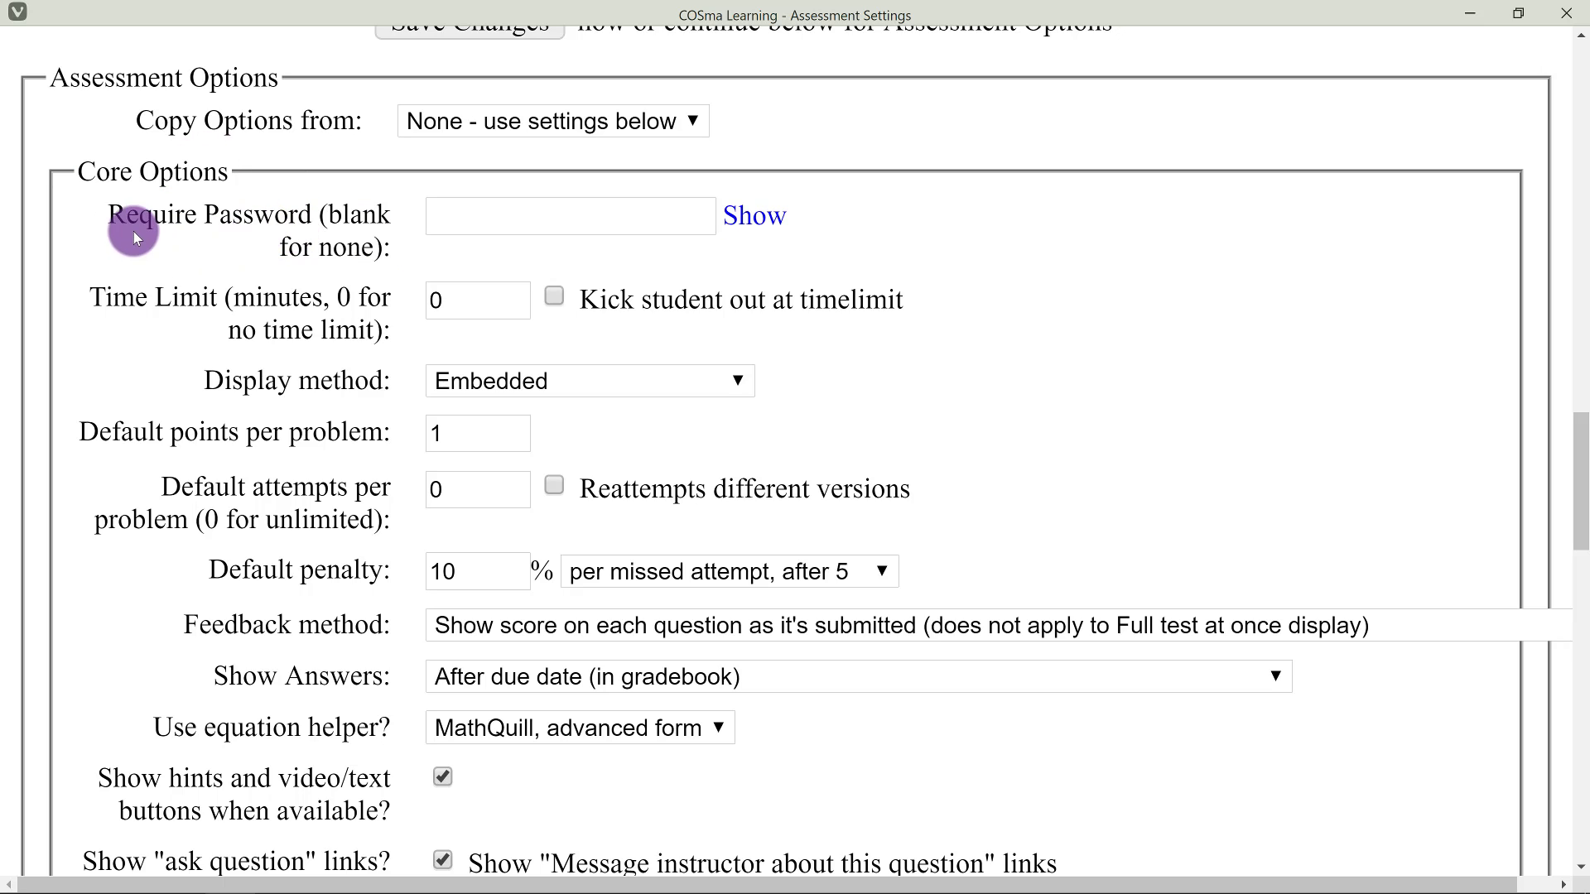
- Review the password and time limit options, and choose Embedded as the display method
{"action": "scroll", "coordinate": [557, 213], "scroll_direction": "down", "scroll_amount": 1}
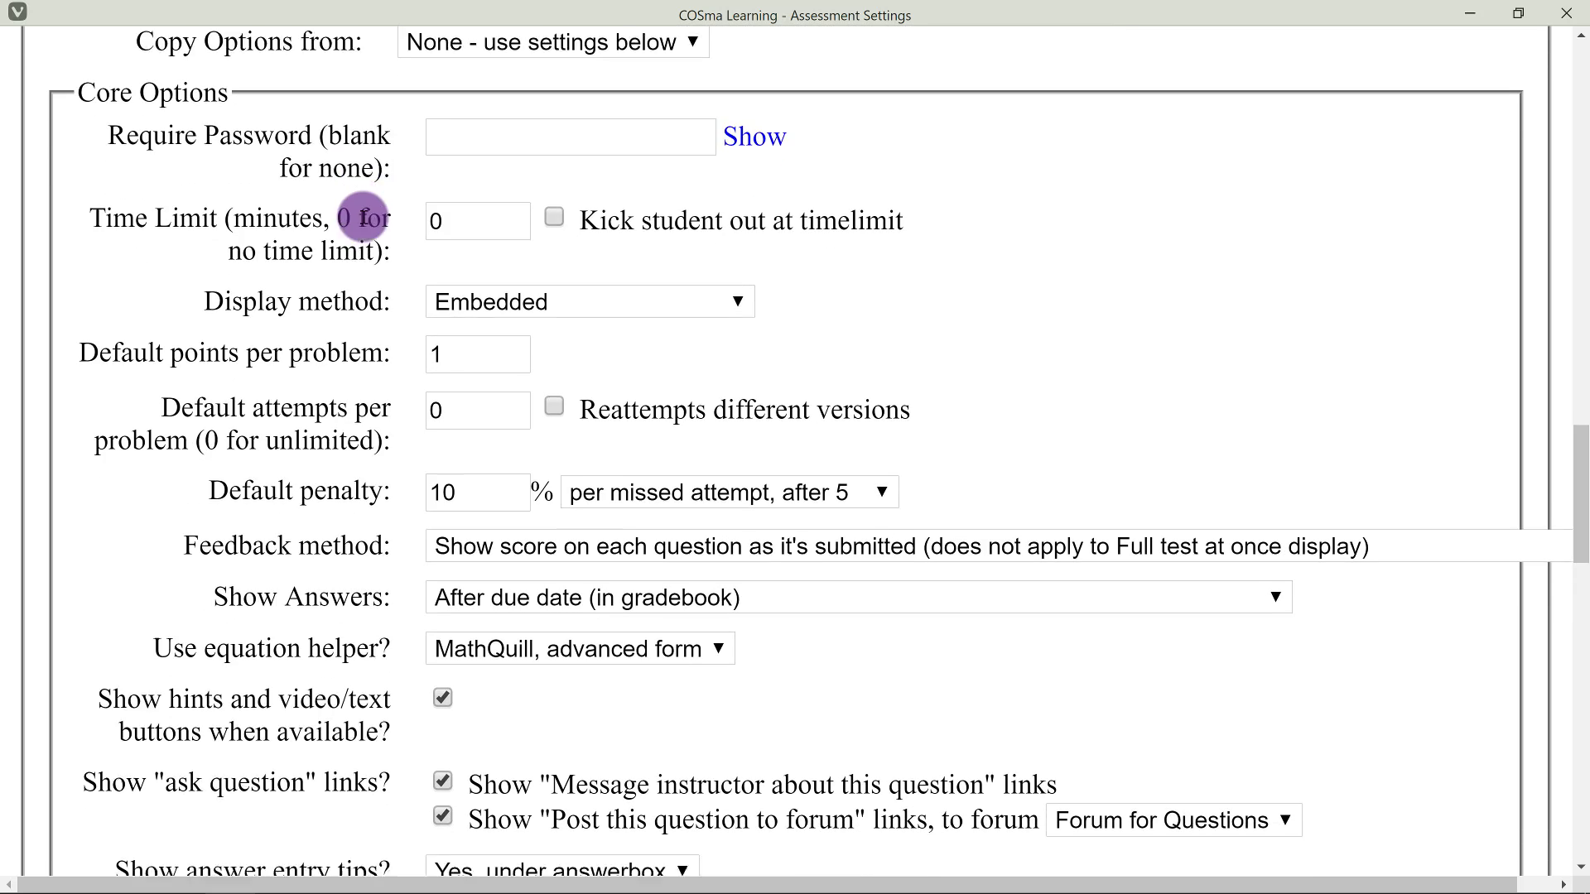
{"action": "scroll", "coordinate": [546, 231], "scroll_direction": "up", "scroll_amount": 1}
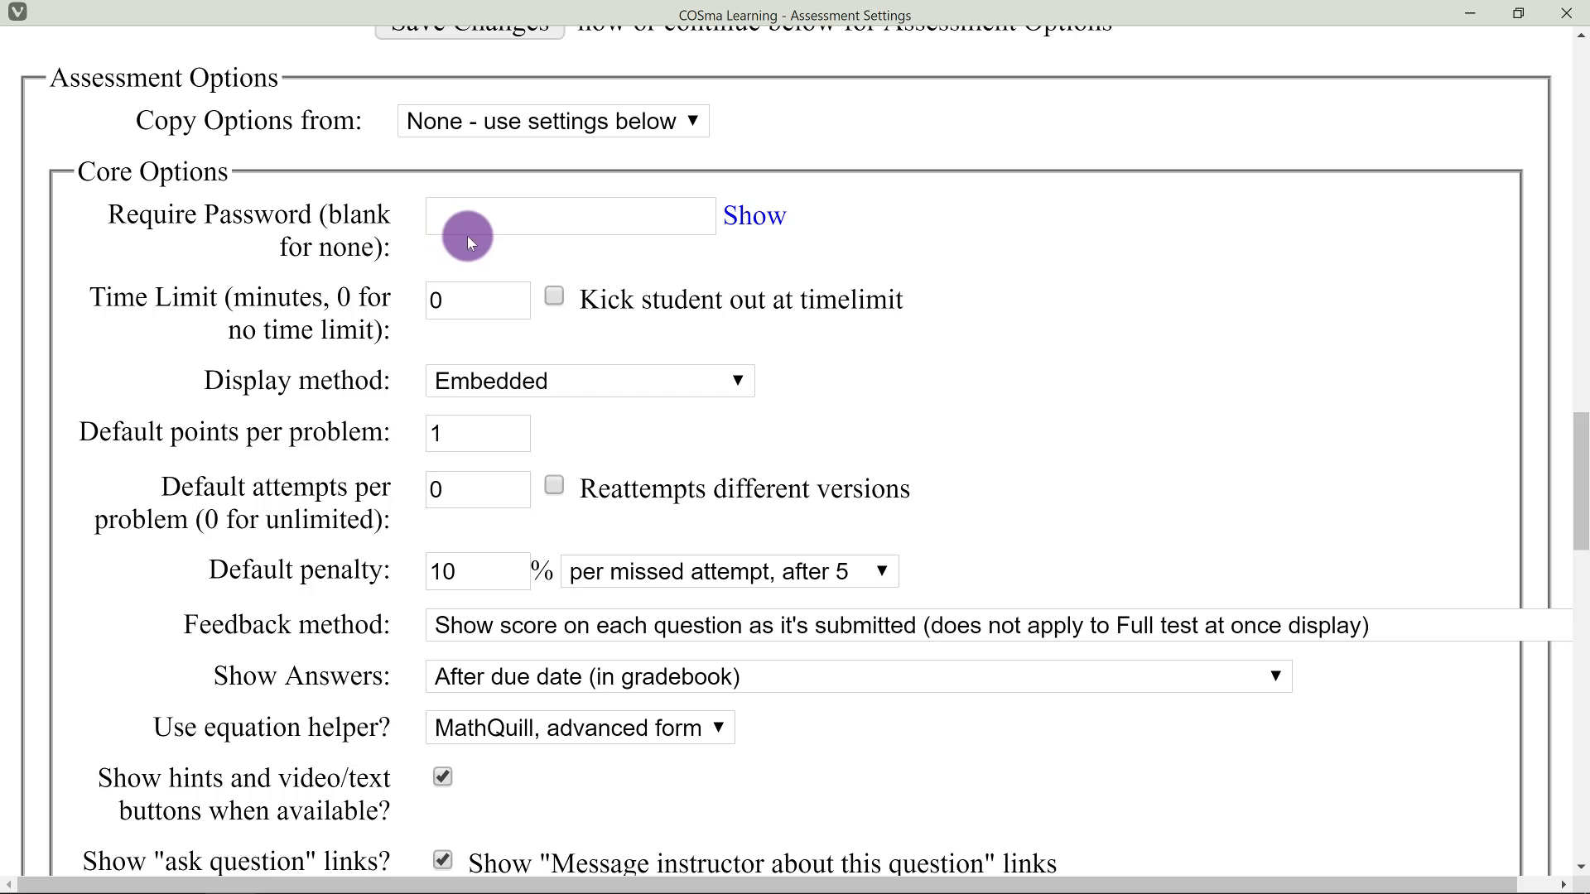
{"action": "scroll", "coordinate": [480, 245], "scroll_direction": "down", "scroll_amount": 1}
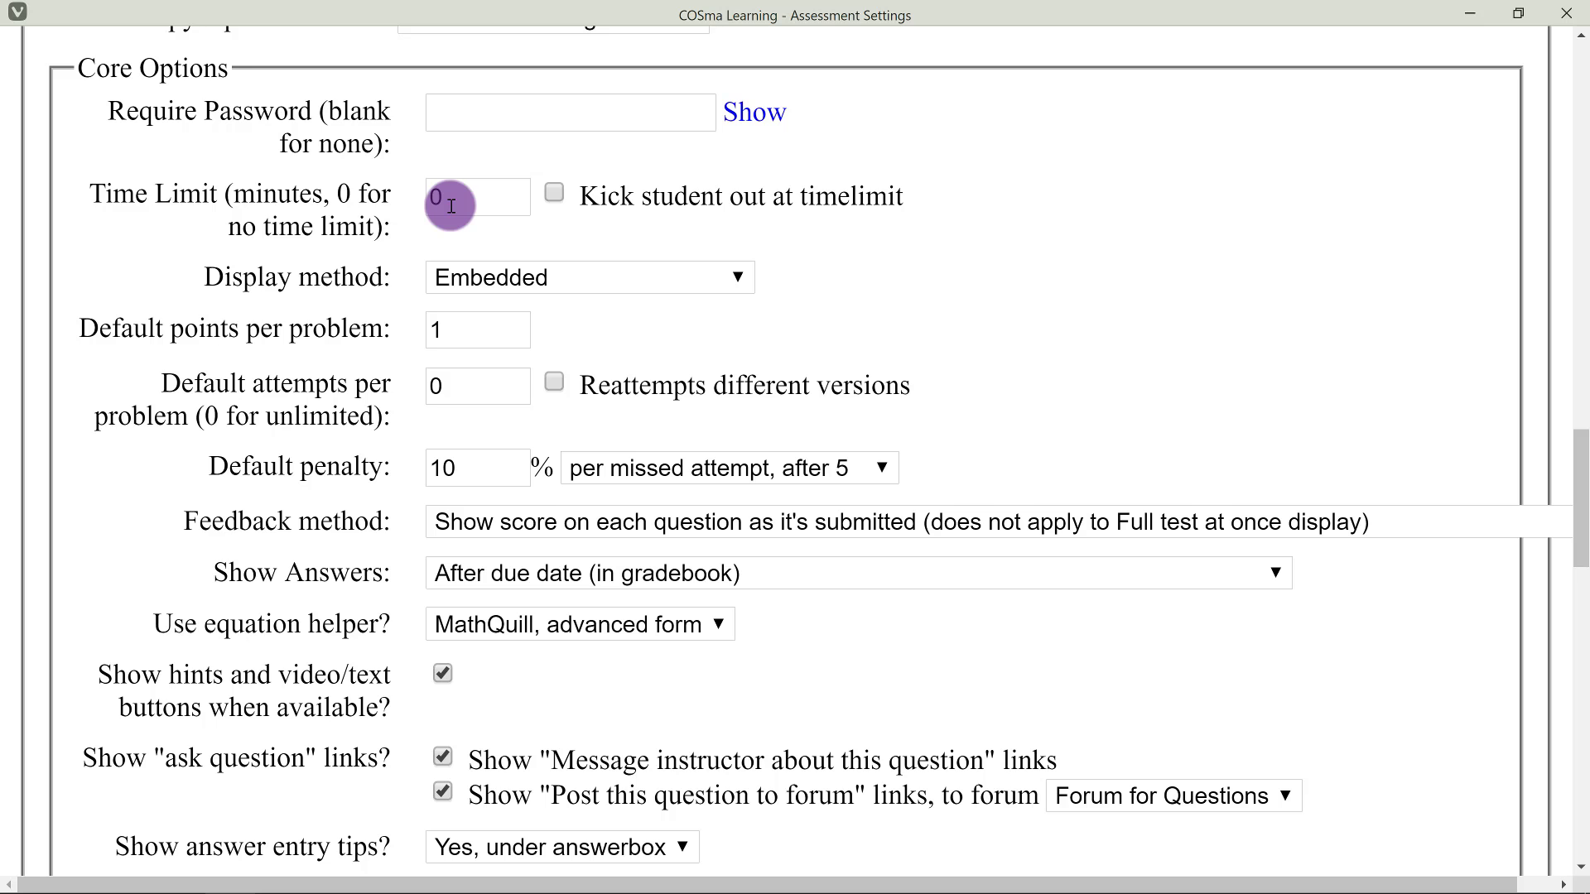
{"action": "scroll", "coordinate": [431, 187], "scroll_direction": "down", "scroll_amount": 1}
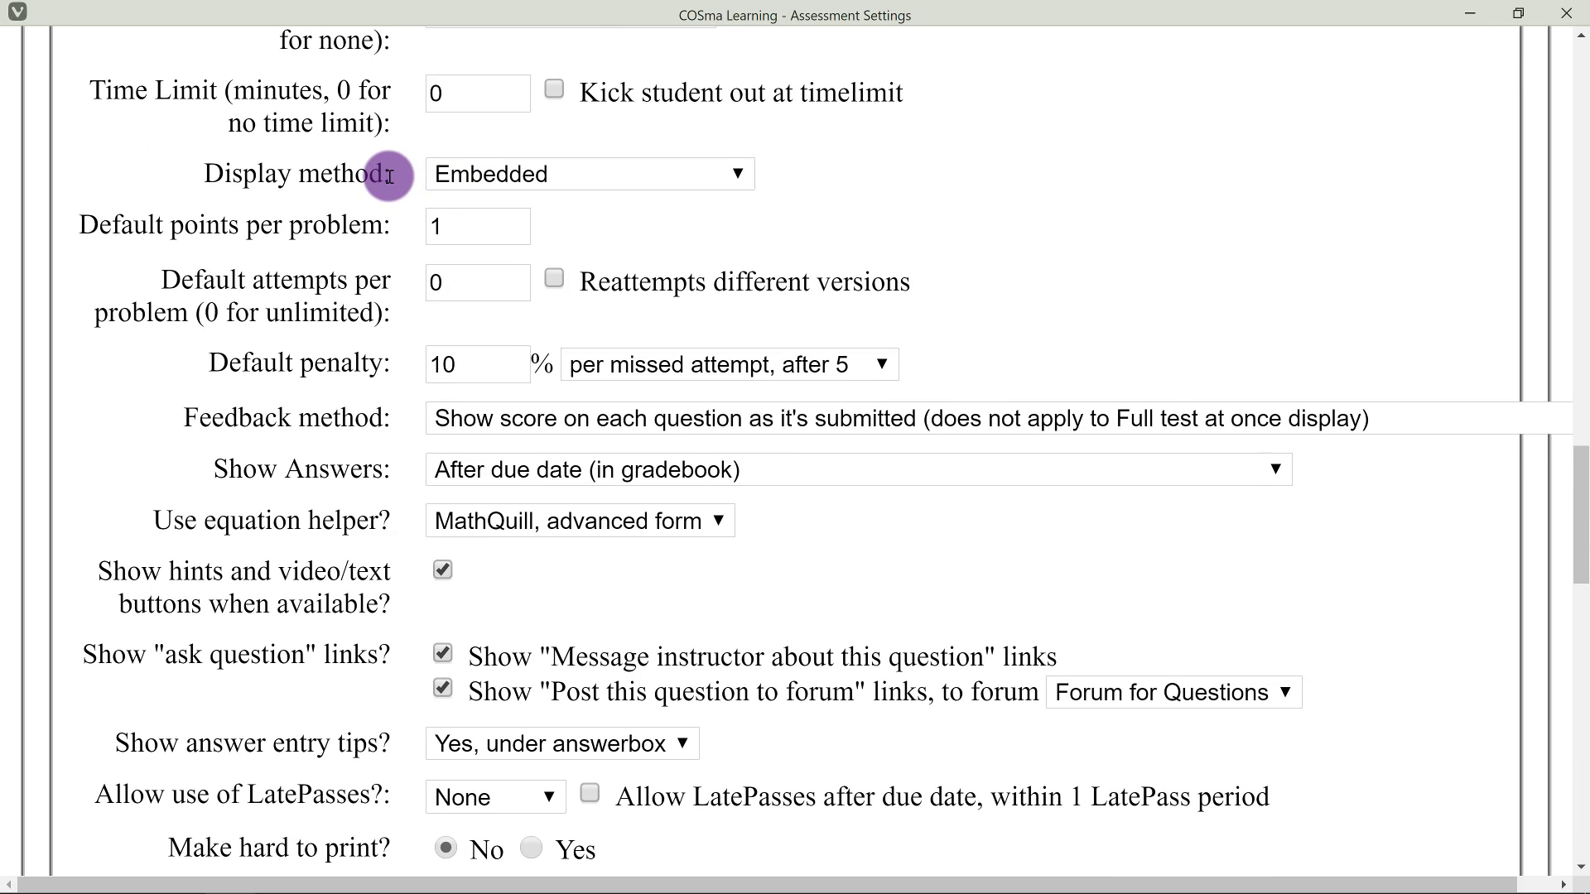
{"action": "left_click", "coordinate": [455, 170]}
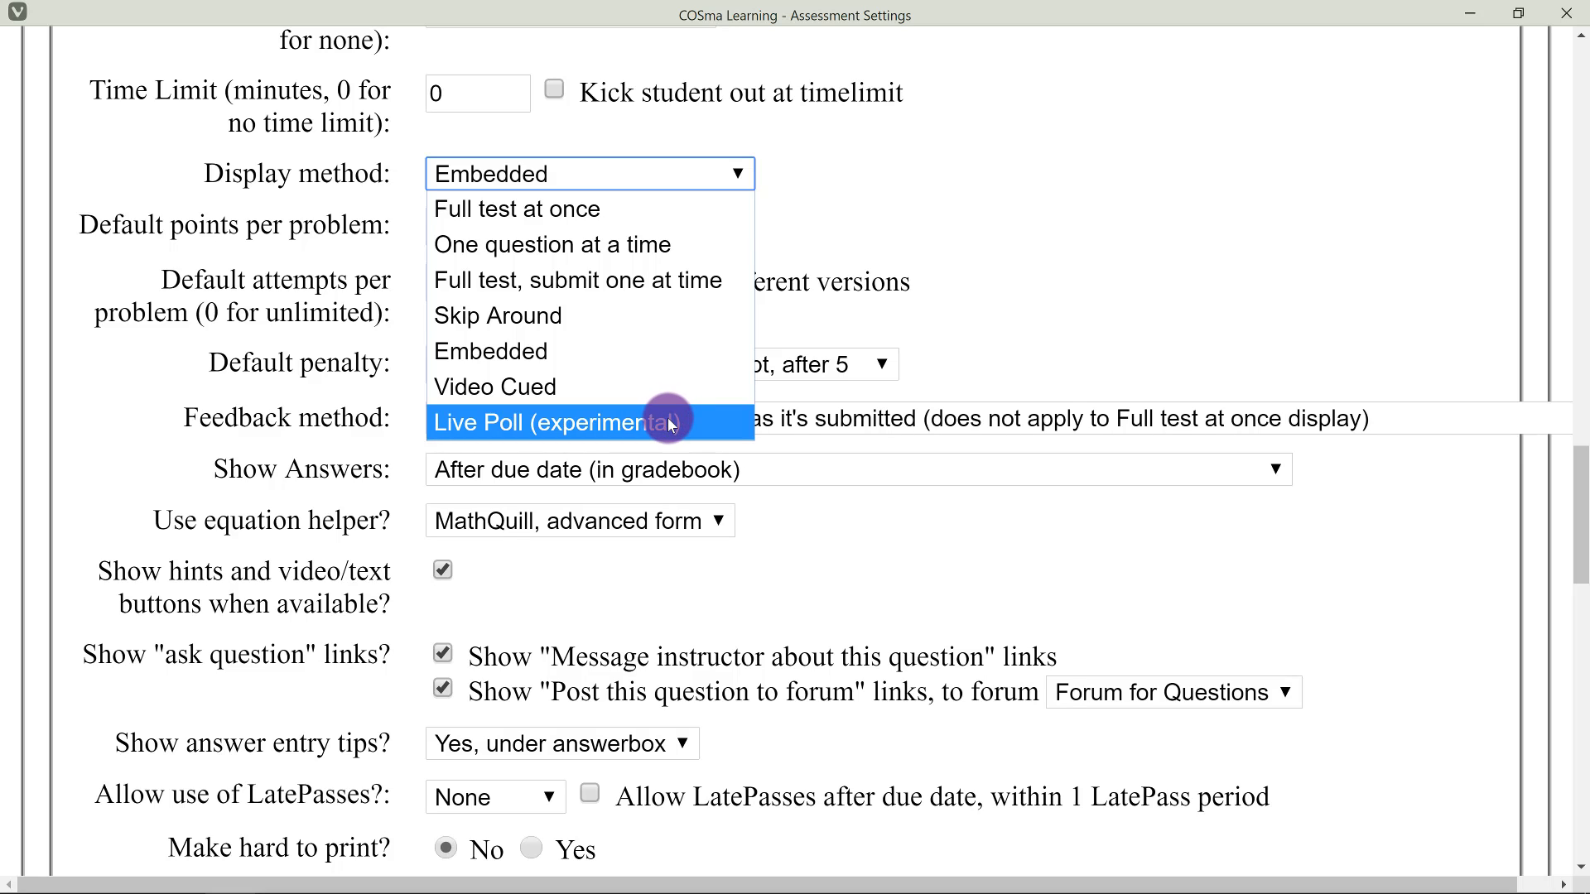
{"action": "left_click", "coordinate": [610, 348]}
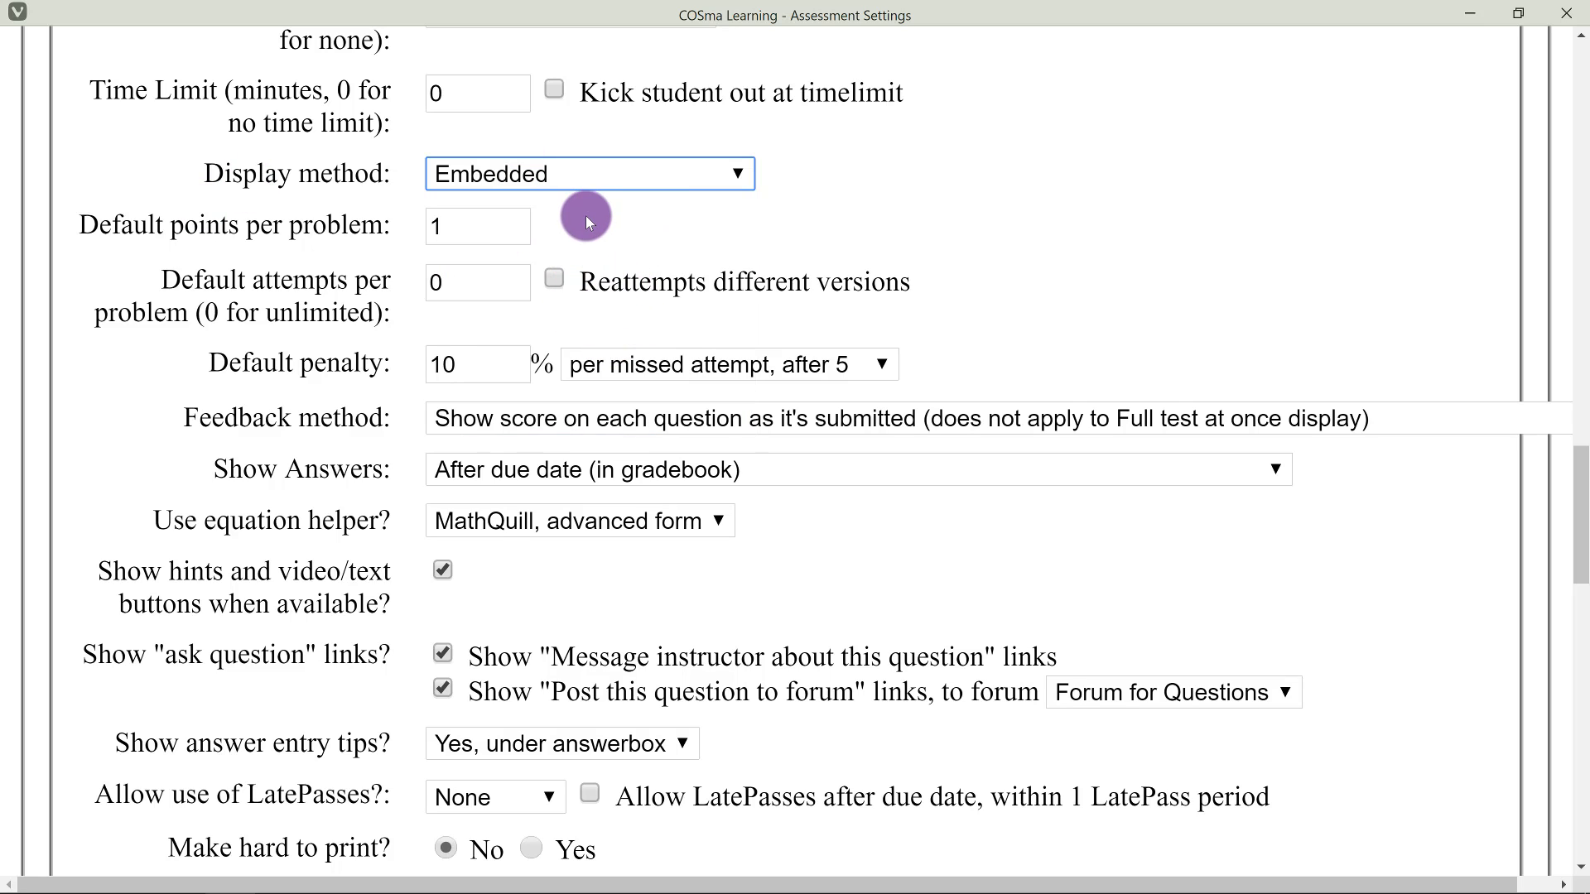
- Try 5 as the default attempts per problem, and restore it to 0 for unlimited
{"action": "scroll", "coordinate": [585, 215], "scroll_direction": "down", "scroll_amount": 1}
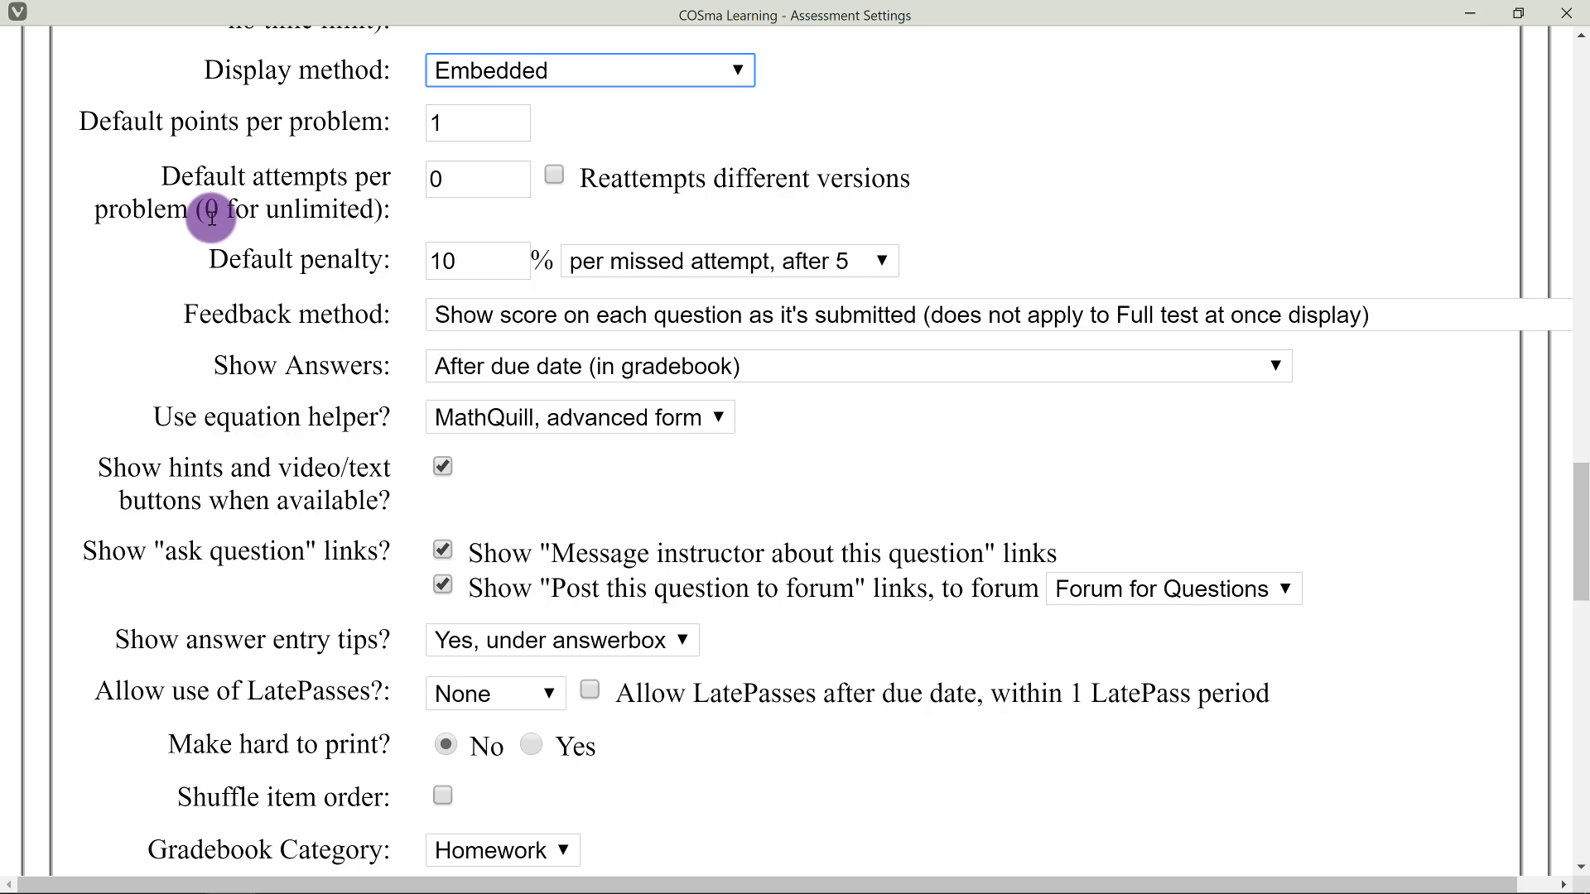
{"action": "left_click", "coordinate": [348, 174]}
{"action": "type", "text": "5"}
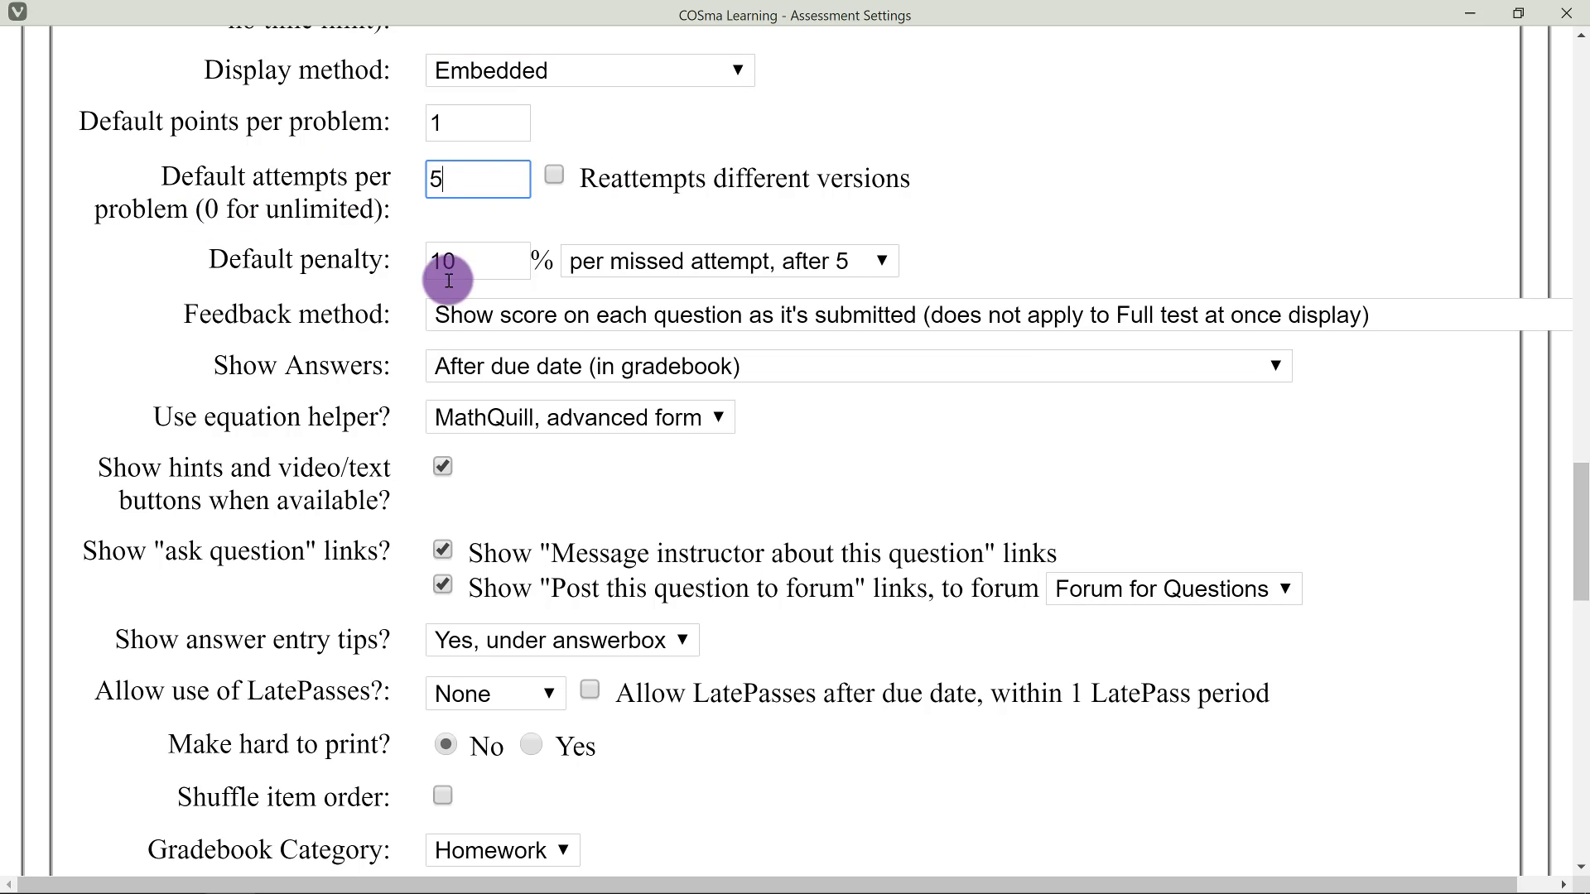
{"action": "left_click", "coordinate": [391, 182]}
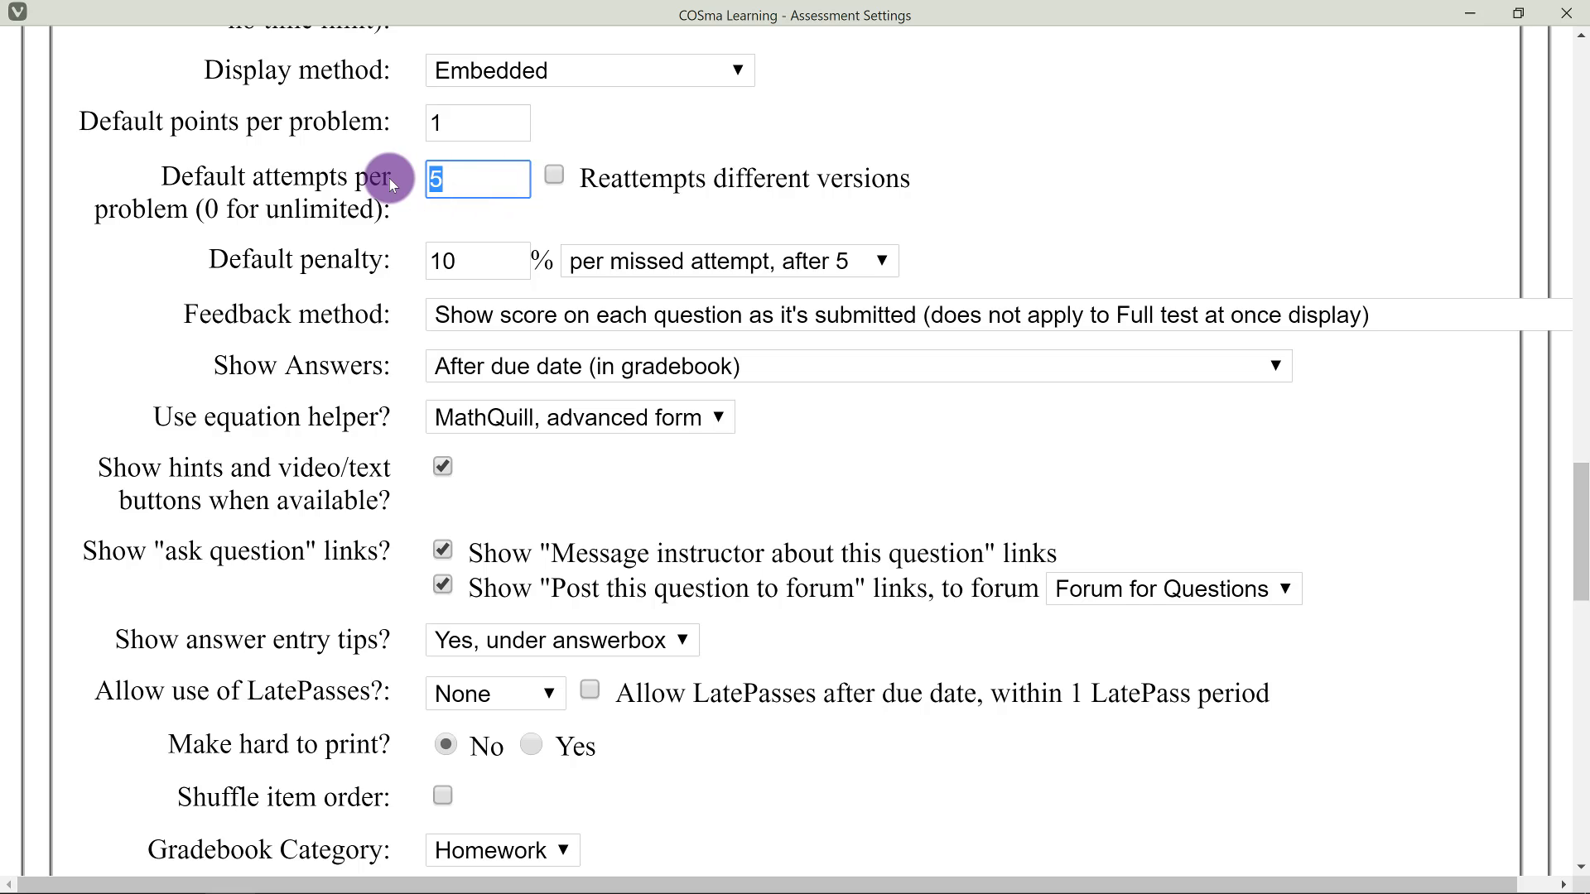
{"action": "type", "text": "0"}
{"action": "left_click", "coordinate": [380, 282]}
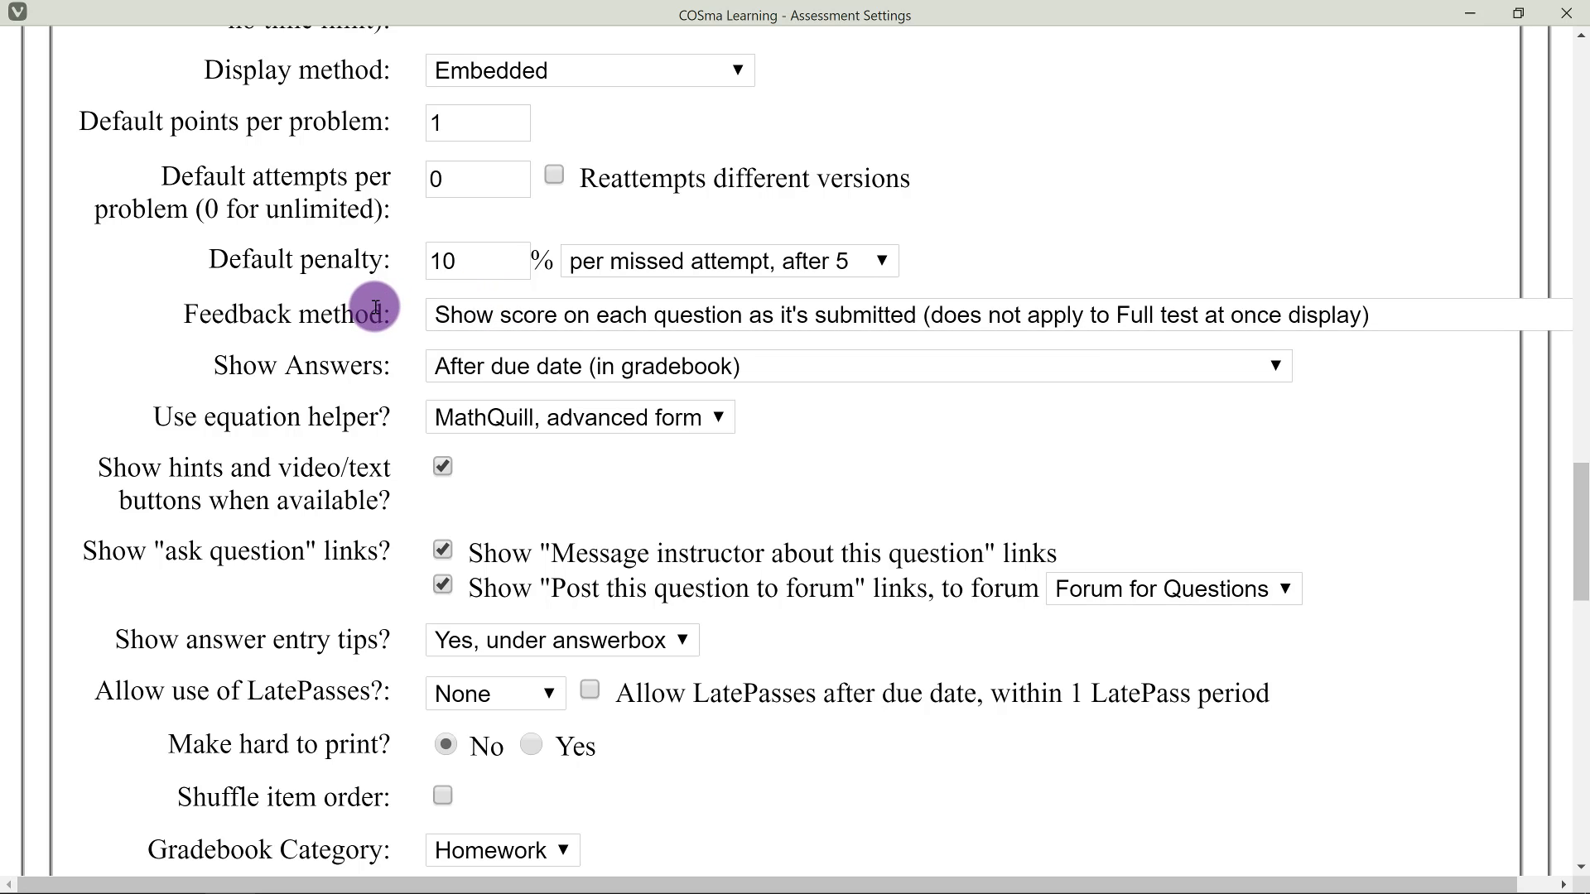
- Review the available feedback methods, leaving the selection as it is
{"action": "scroll", "coordinate": [368, 317], "scroll_direction": "down", "scroll_amount": 1}
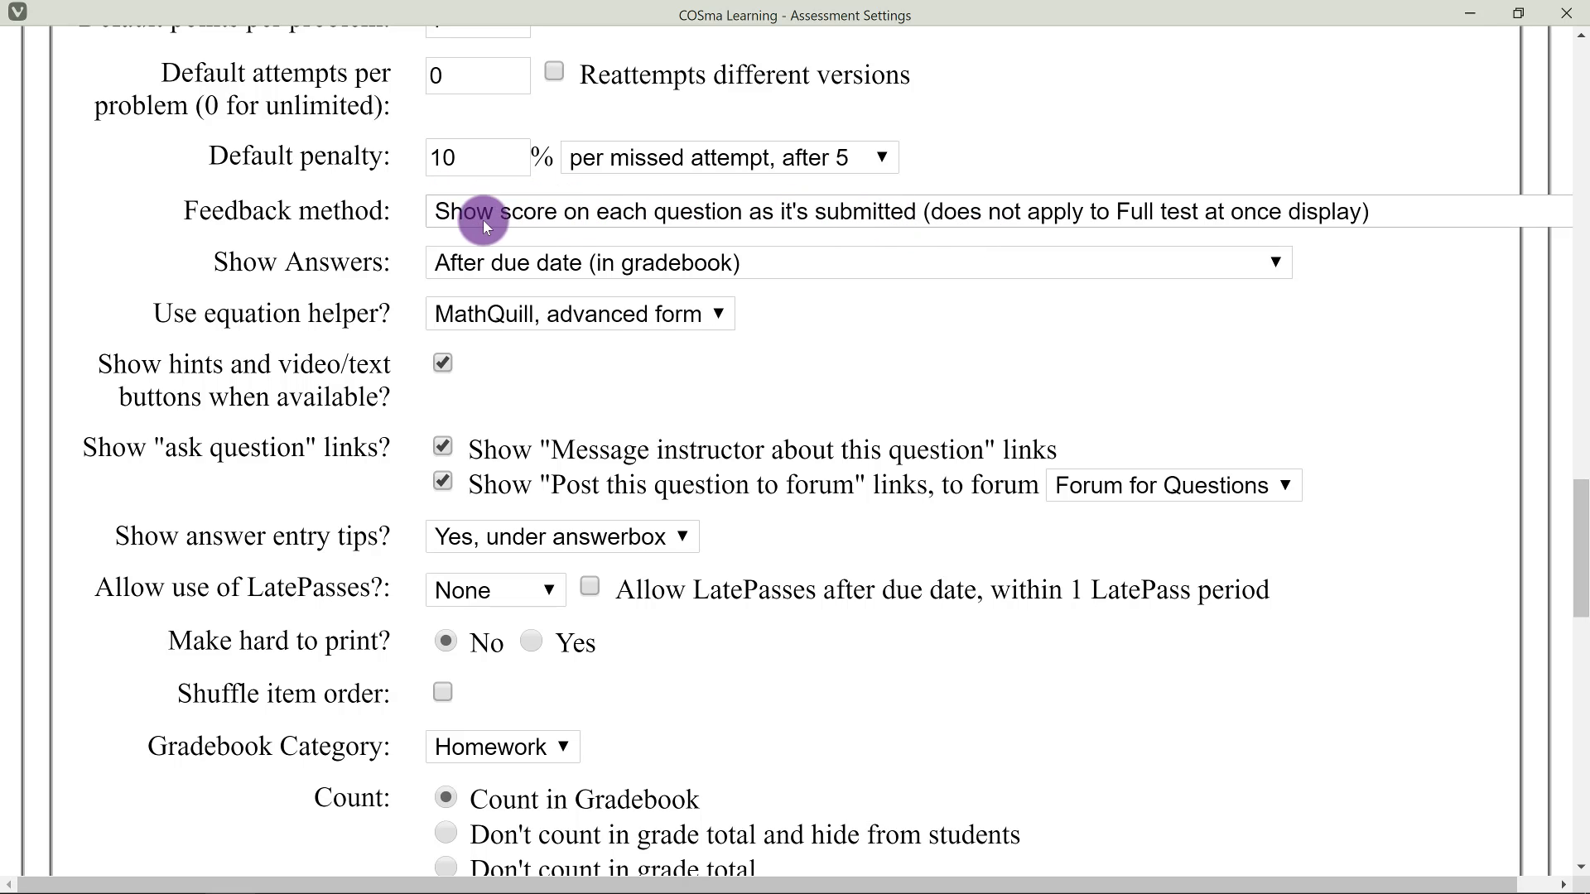
{"action": "left_click", "coordinate": [501, 219]}
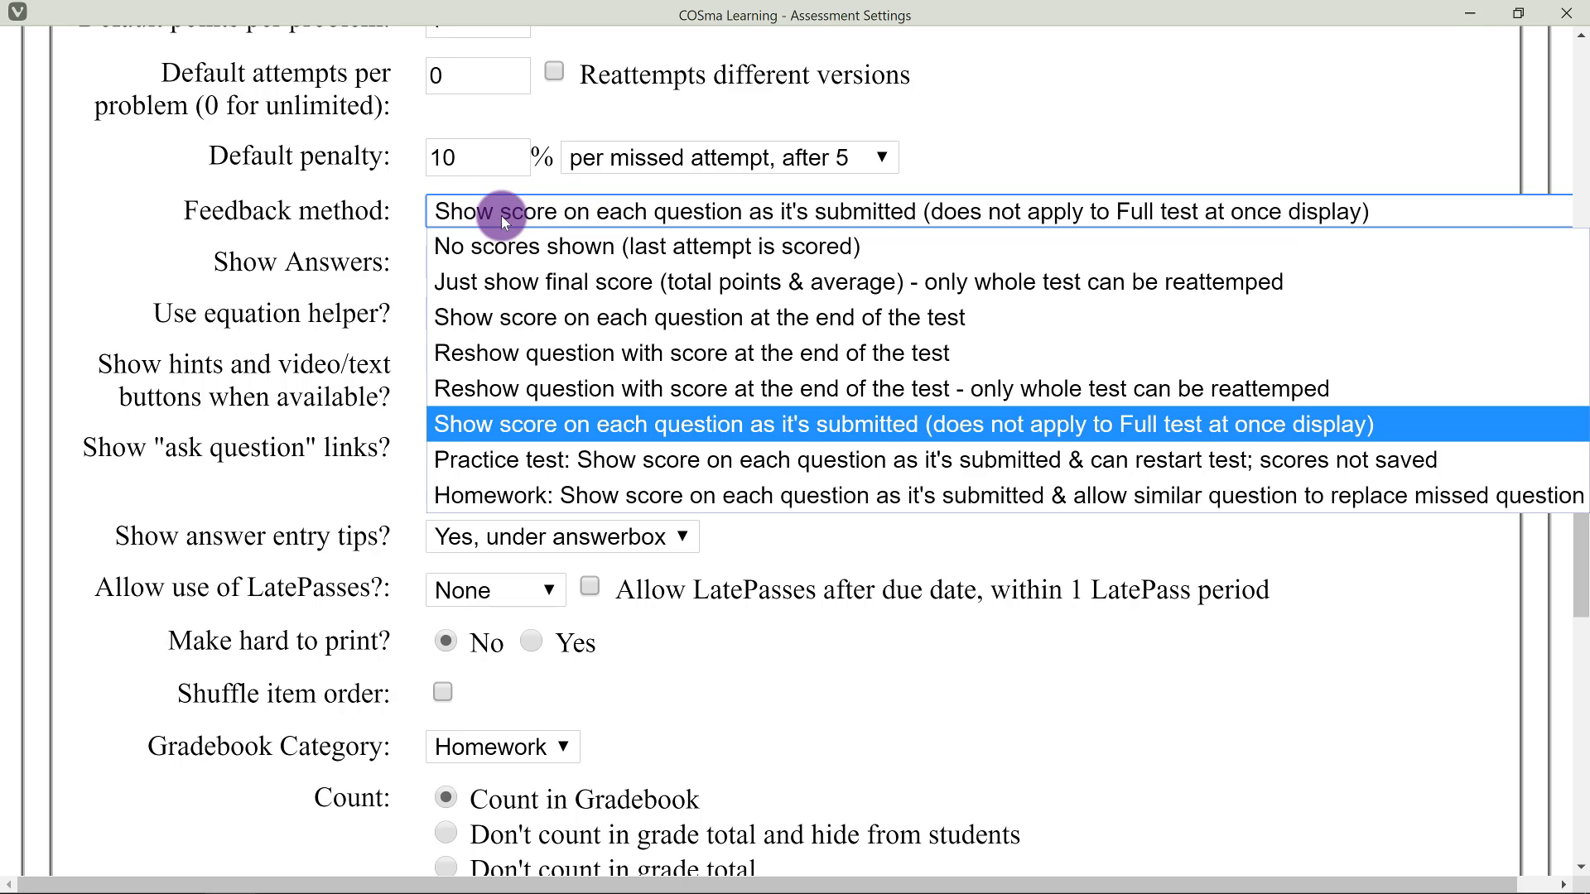
{"action": "left_click", "coordinate": [549, 224]}
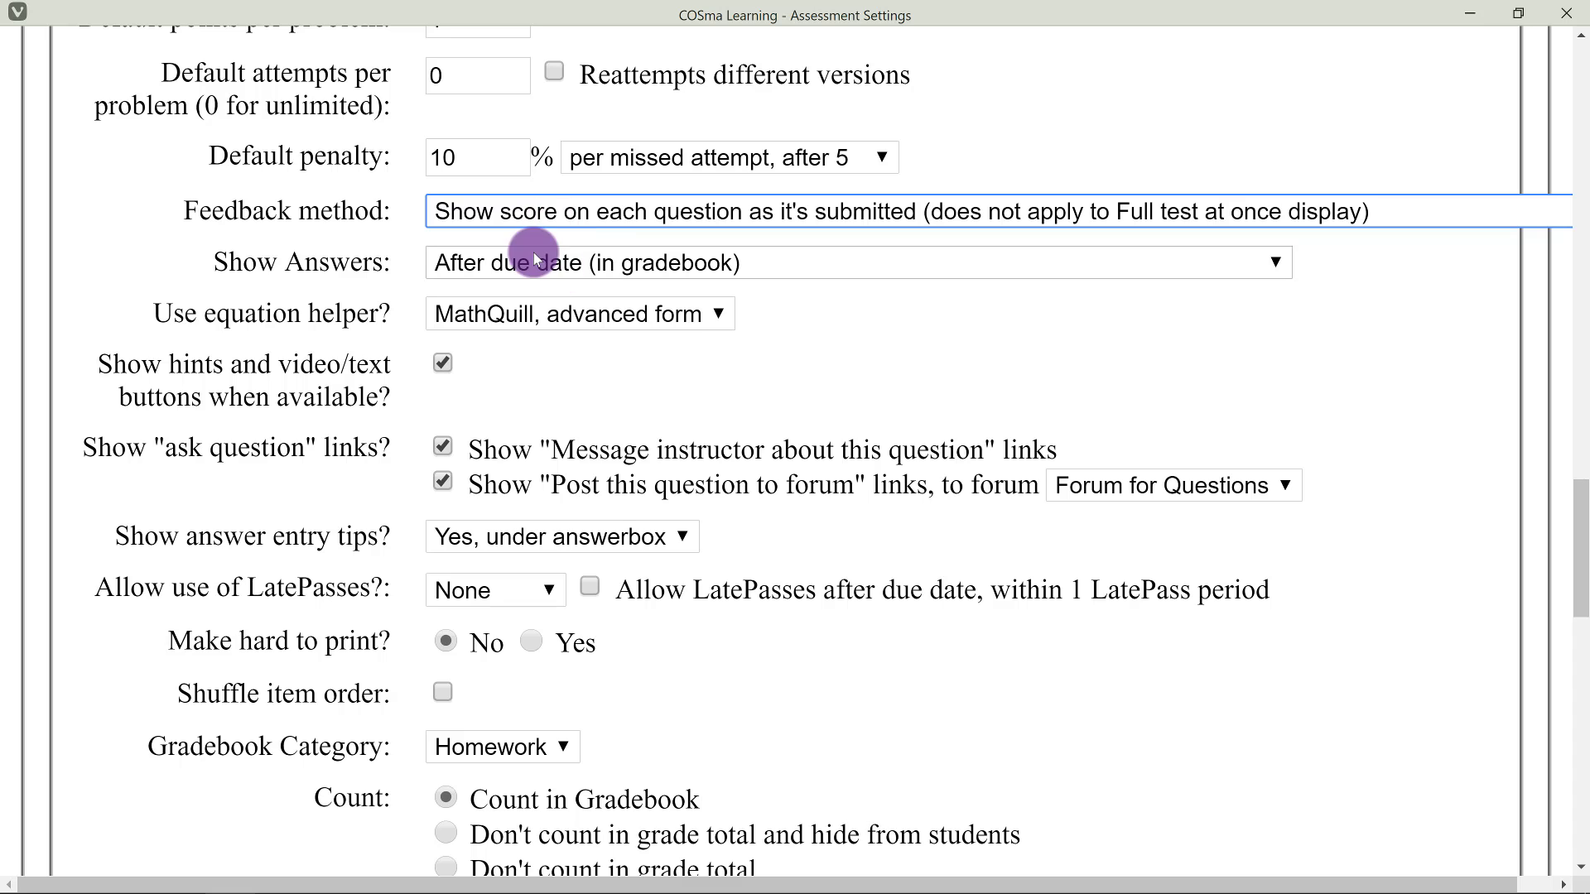
- Review the Show Answers options, and choose "MathQuill, advanced form" as the equation helper
{"action": "left_click", "coordinate": [489, 271]}
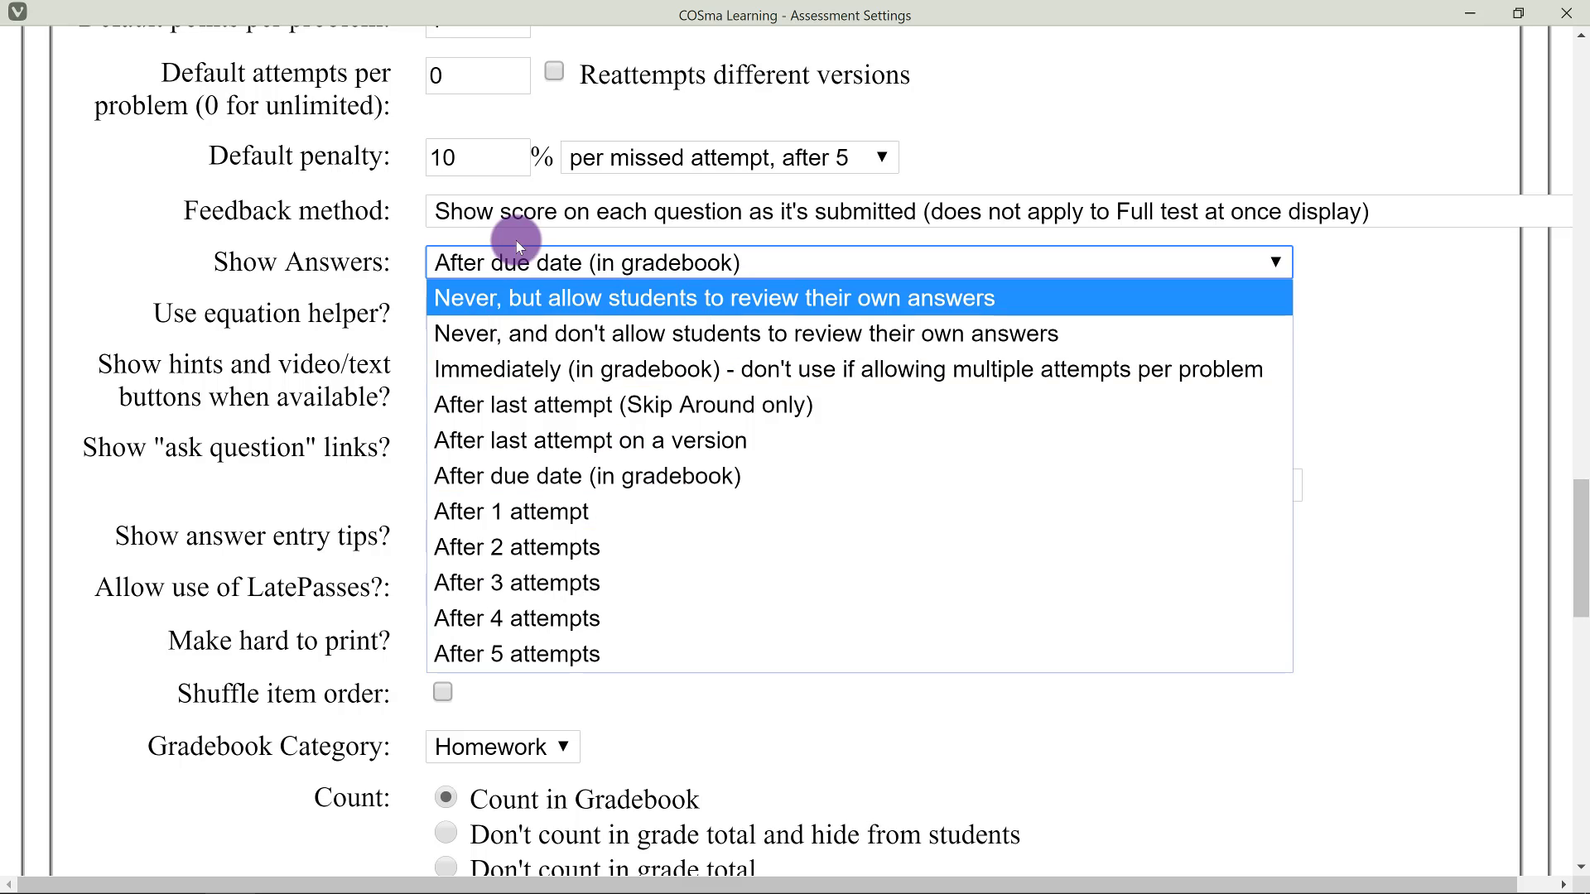
{"action": "left_click", "coordinate": [520, 264]}
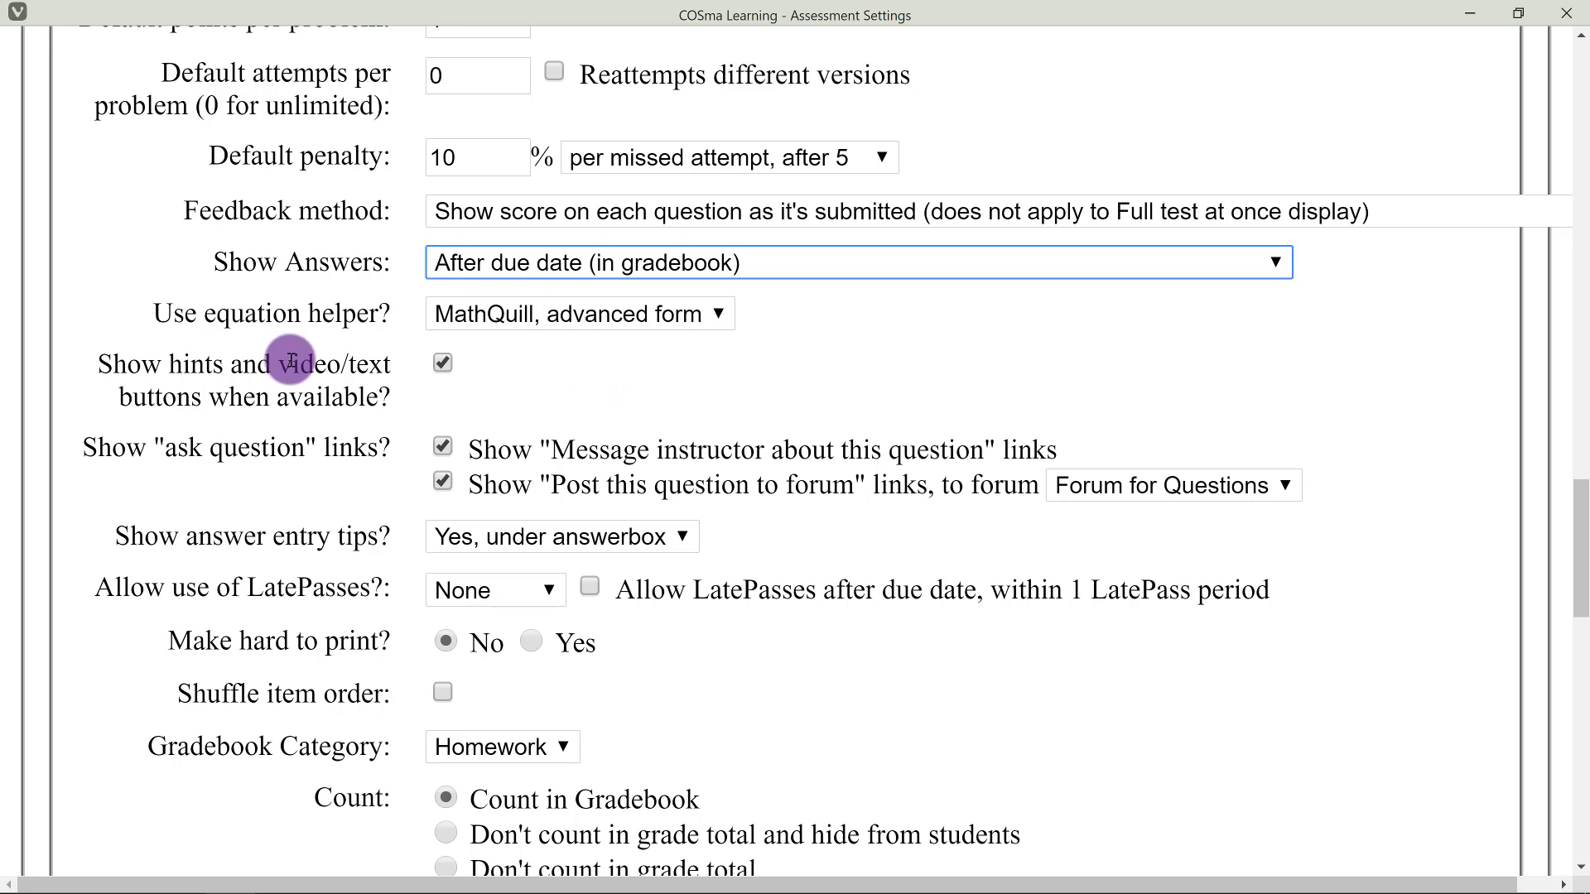
{"action": "left_click", "coordinate": [527, 321]}
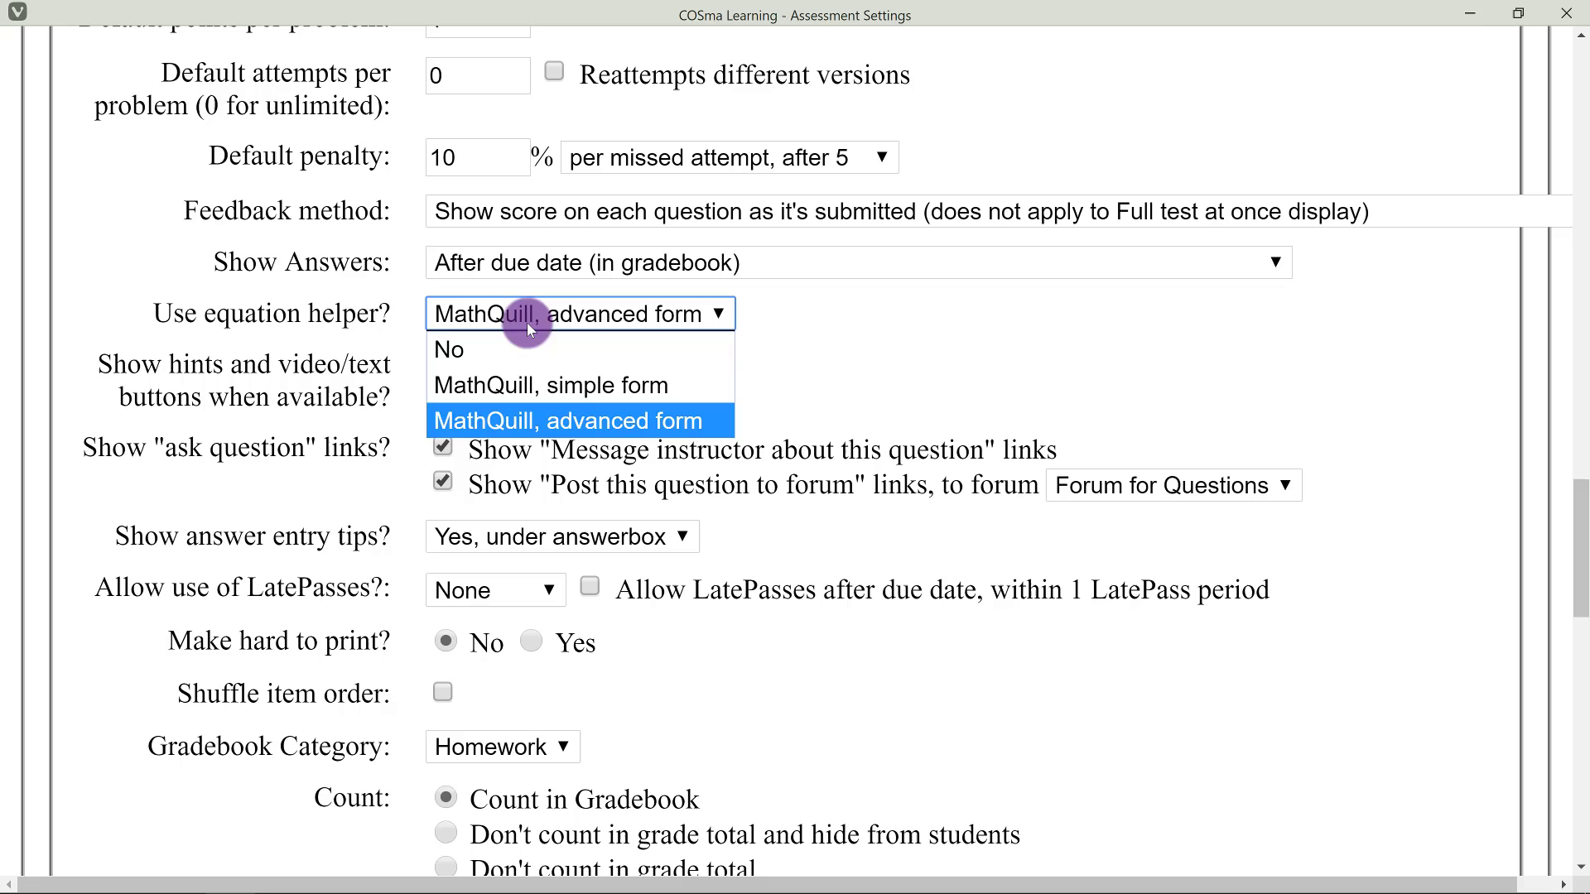
{"action": "left_click", "coordinate": [543, 426]}
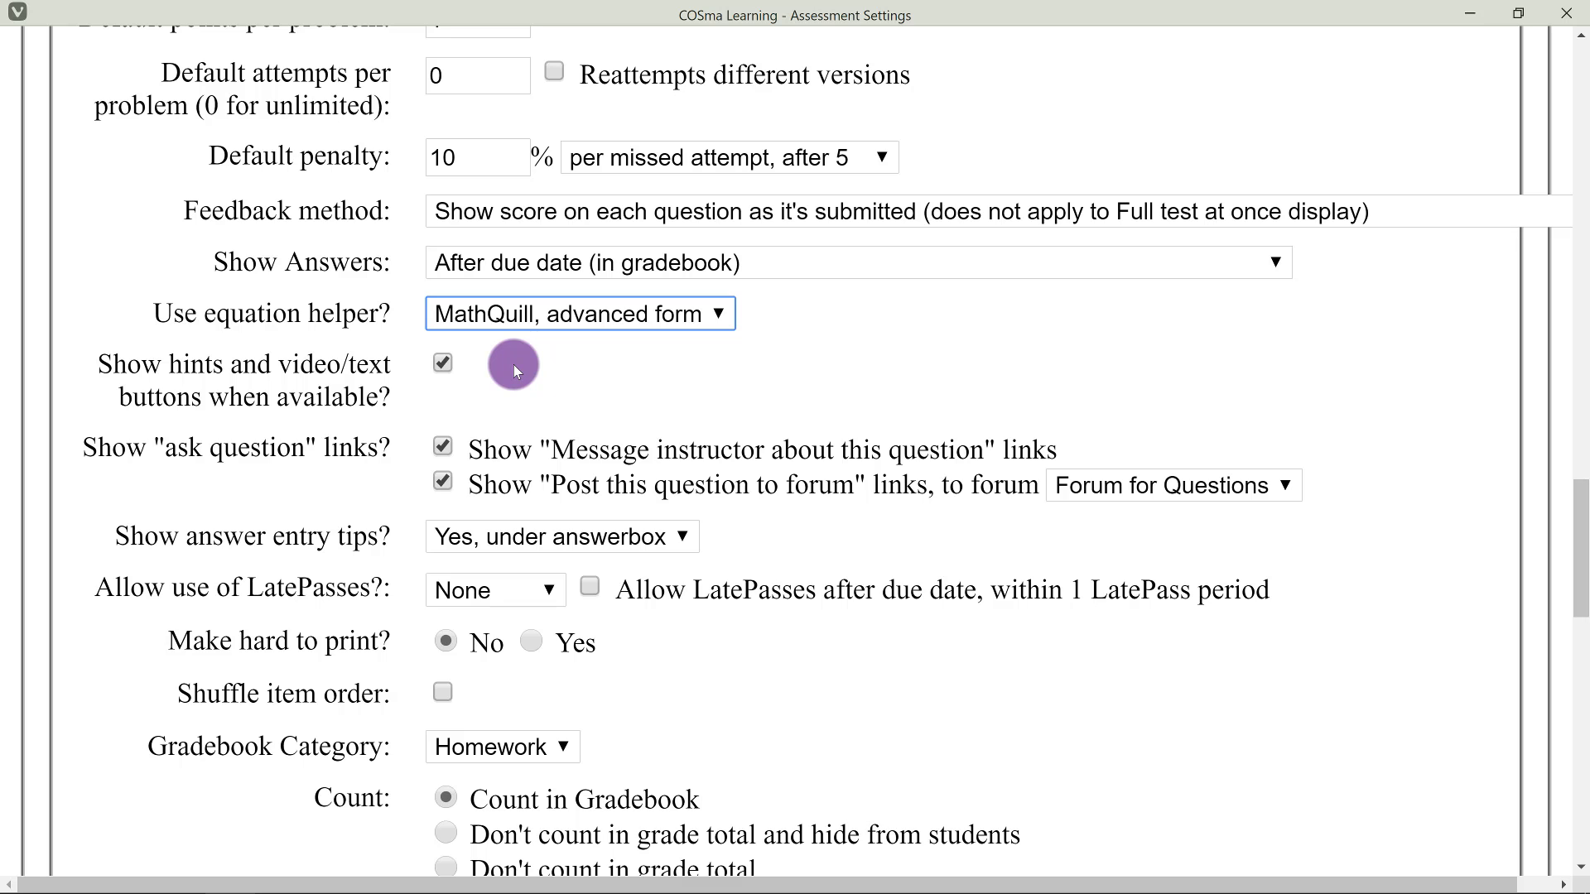
- Check the "ask question" link options and choose Forum for Questions as the forum for posted questions
{"action": "scroll", "coordinate": [514, 364], "scroll_direction": "down", "scroll_amount": 2}
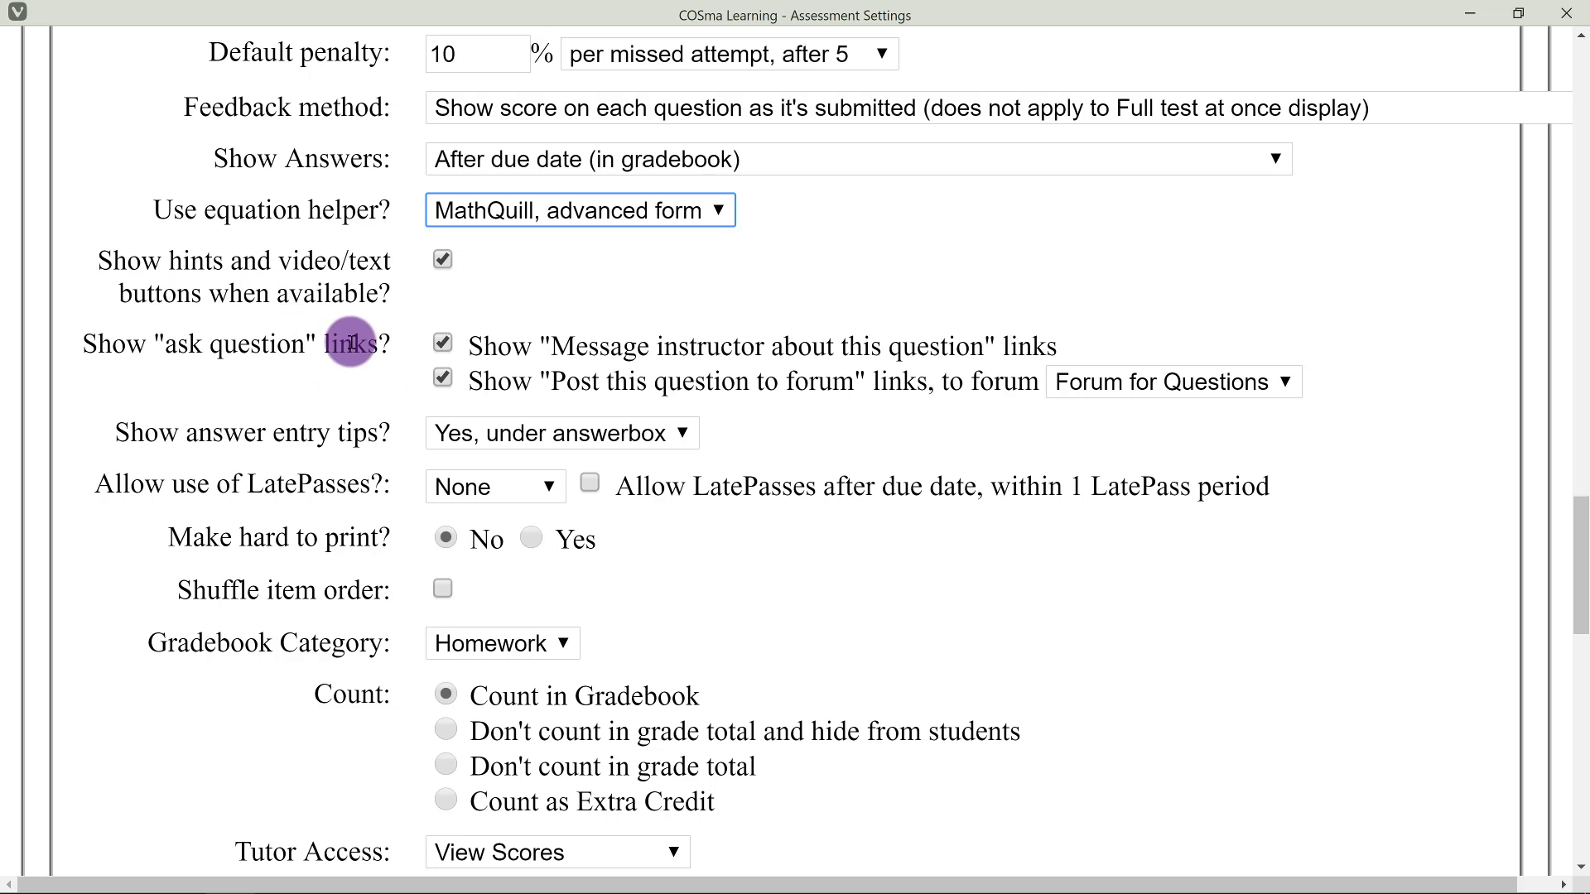
{"action": "left_click", "coordinate": [443, 342]}
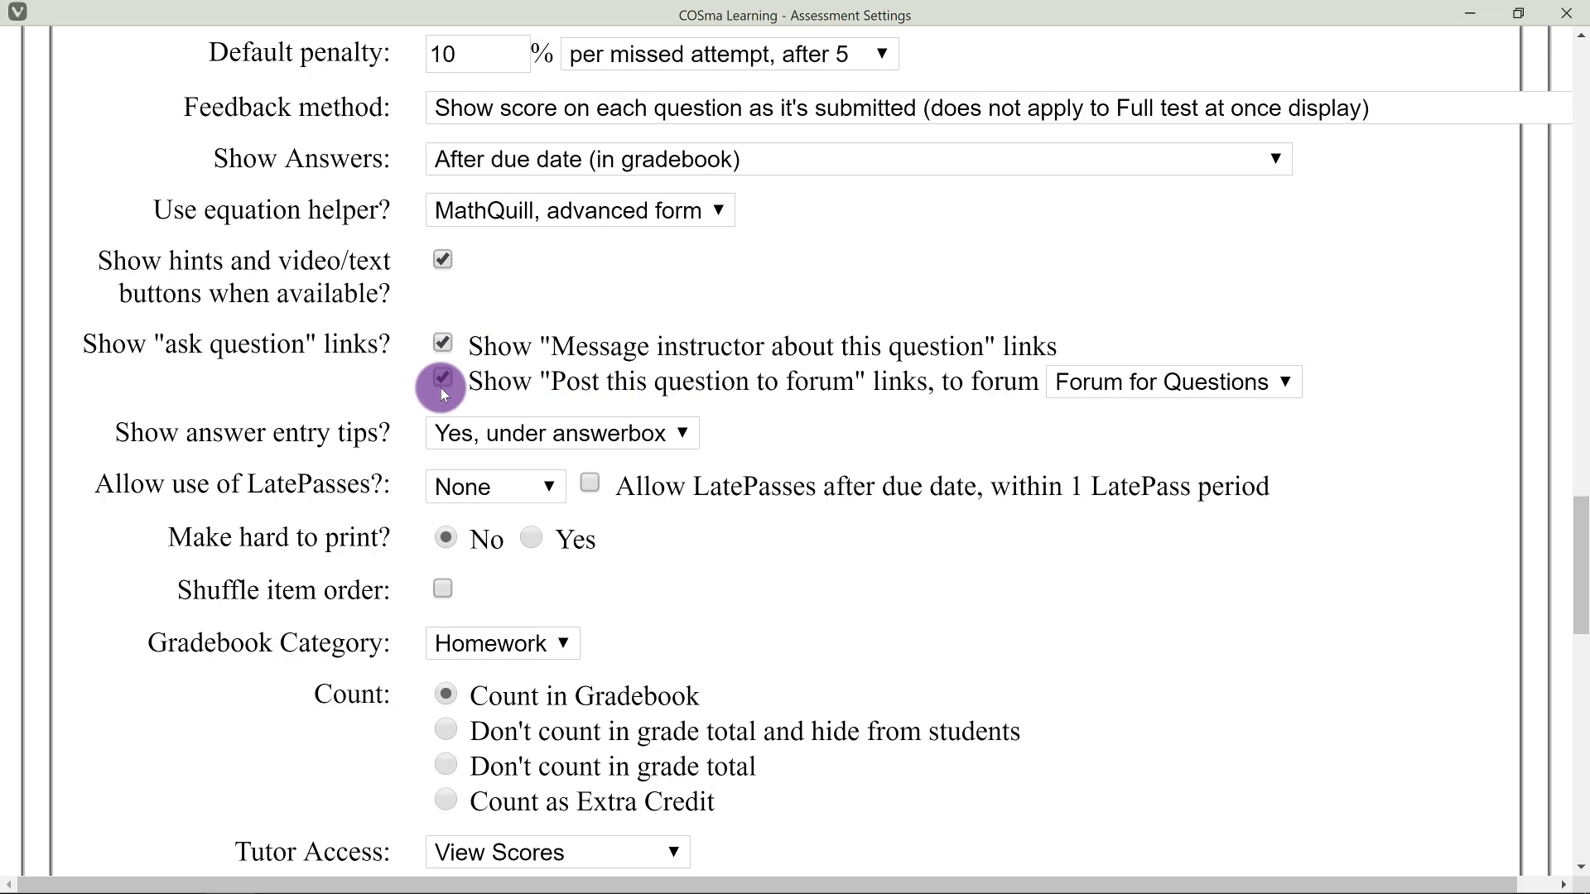
{"action": "left_click", "coordinate": [1091, 388]}
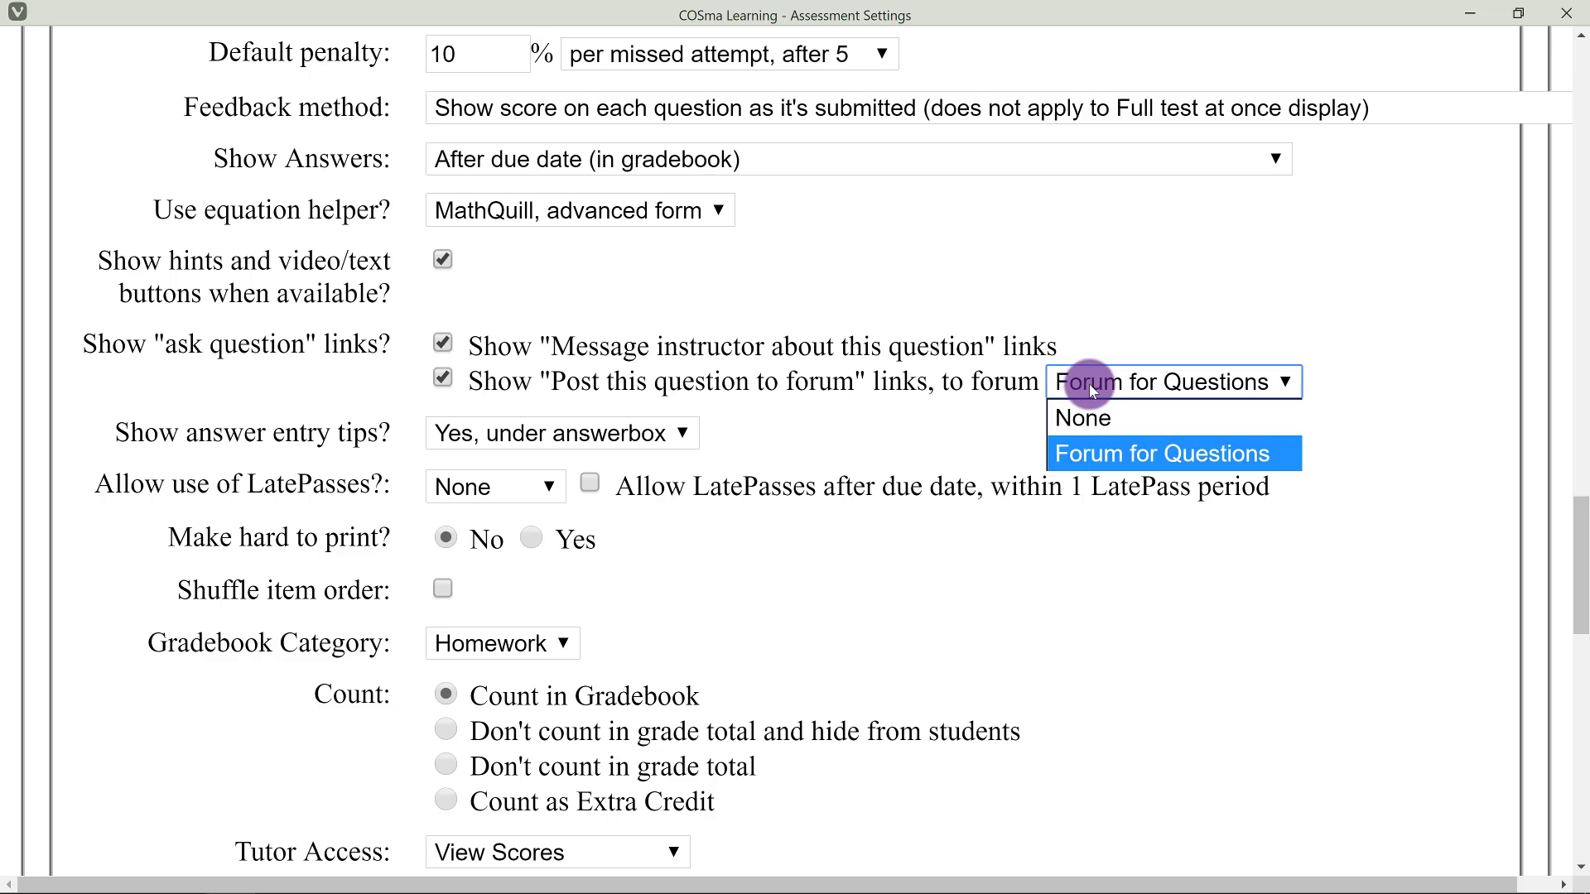
{"action": "left_click", "coordinate": [1104, 459]}
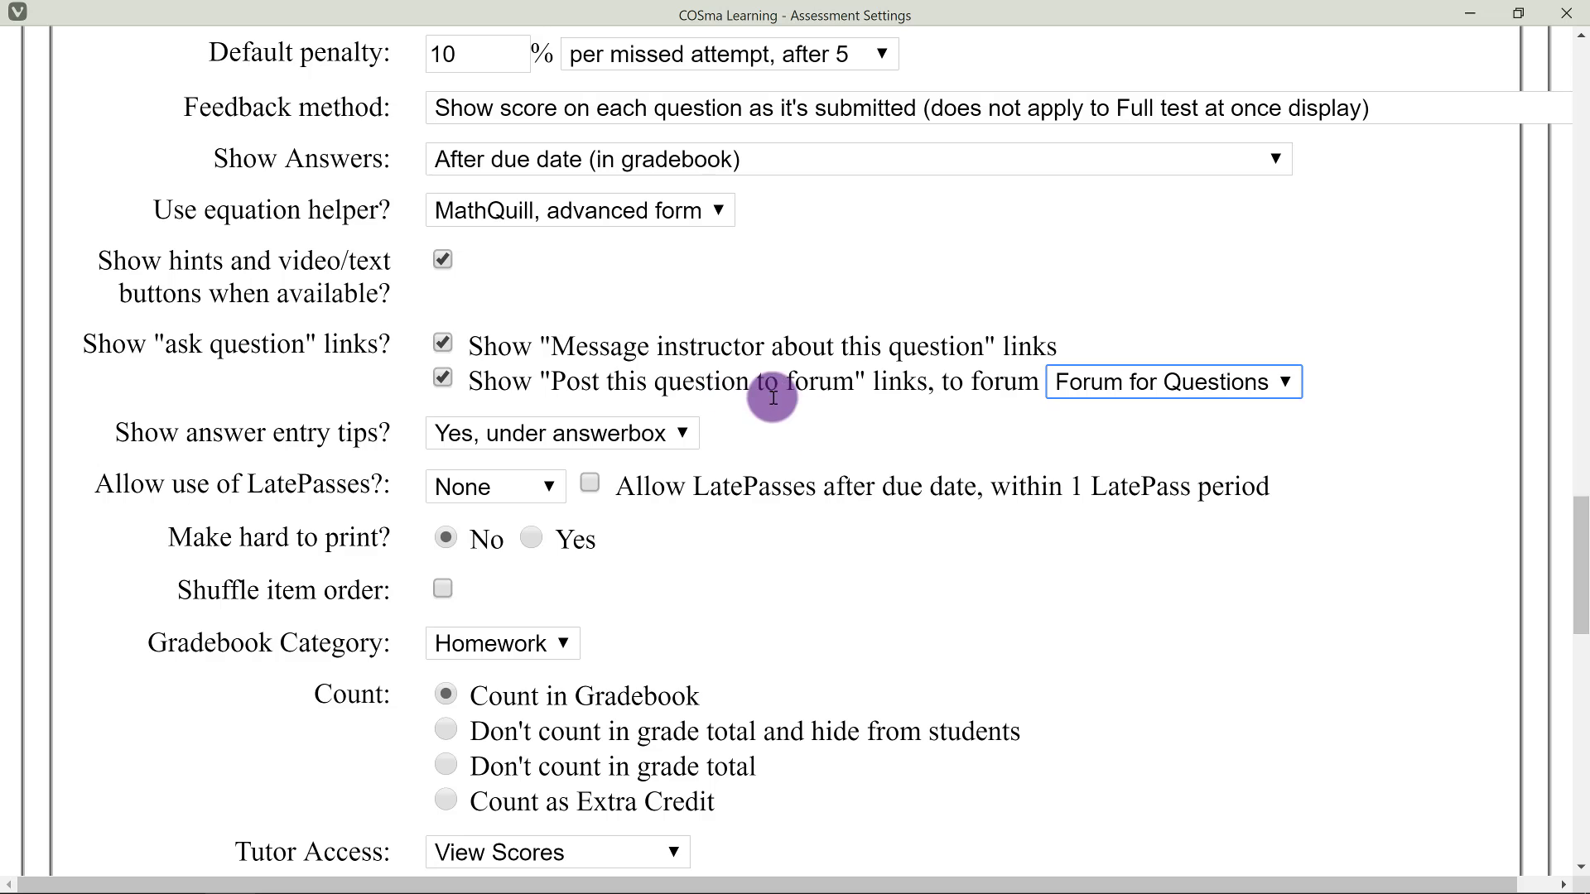
- Review the answer entry tip choices, keeping "Yes, under answerbox", and check the LatePass setting
{"action": "scroll", "coordinate": [758, 406], "scroll_direction": "down", "scroll_amount": 1}
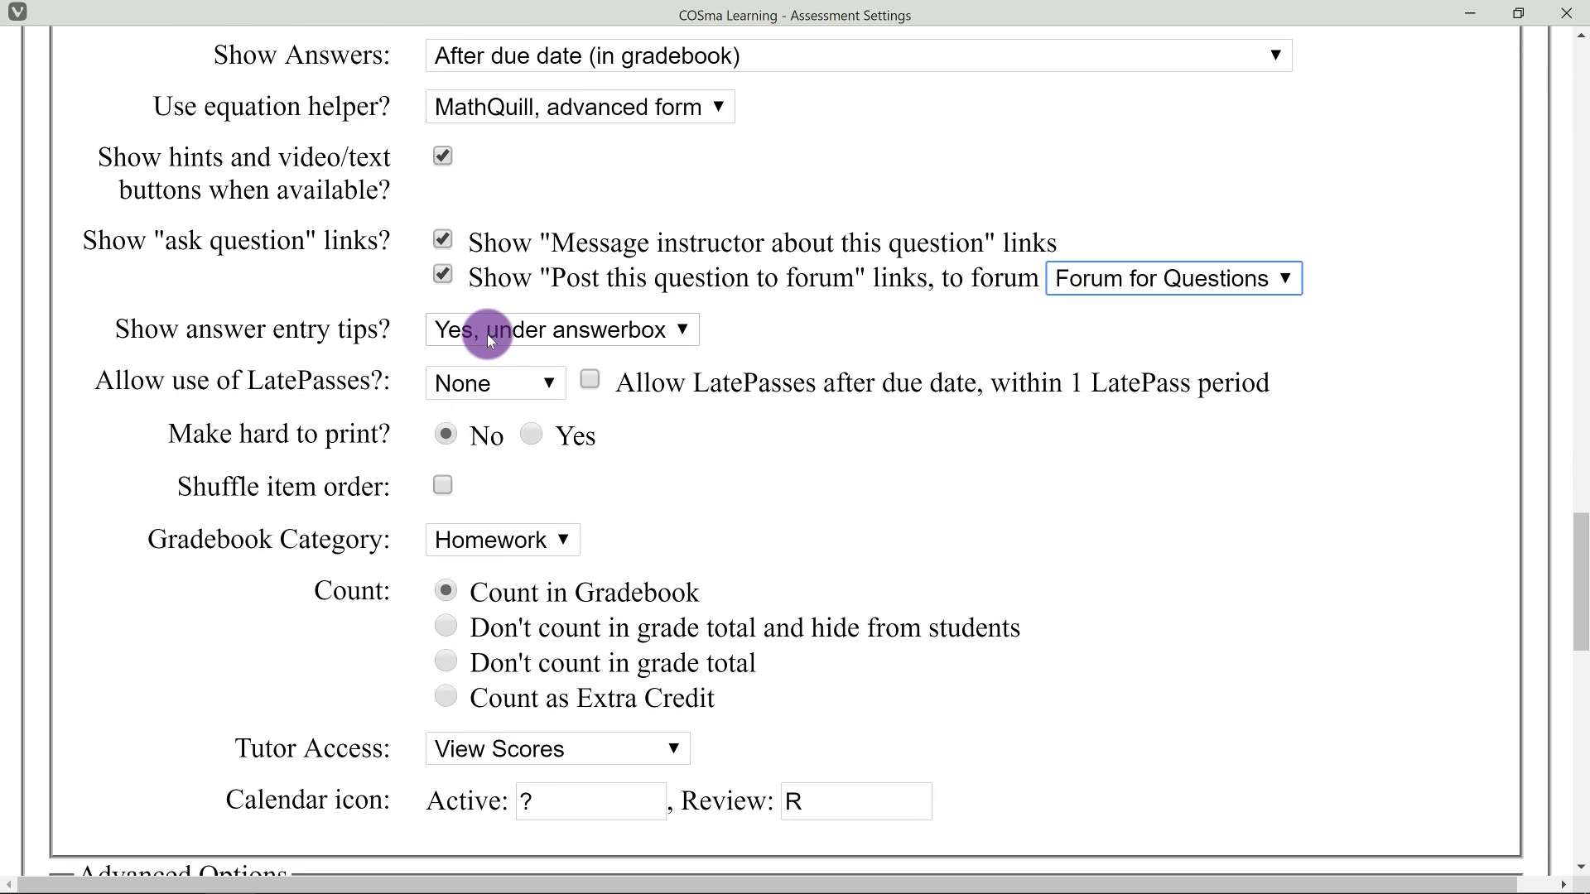
{"action": "left_click", "coordinate": [487, 335]}
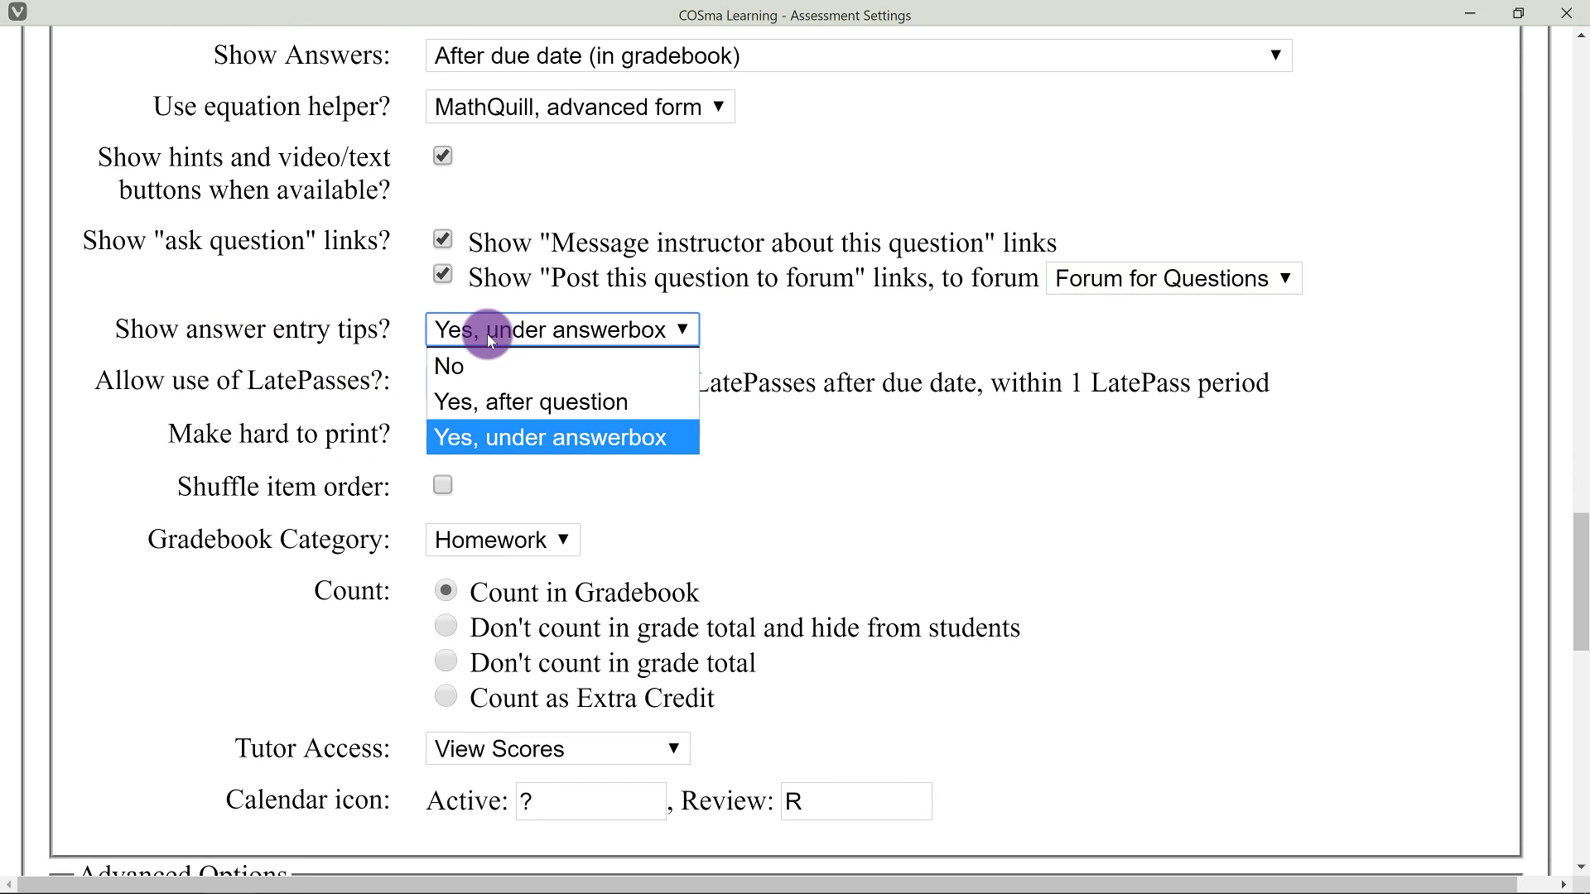
{"action": "left_click", "coordinate": [514, 437]}
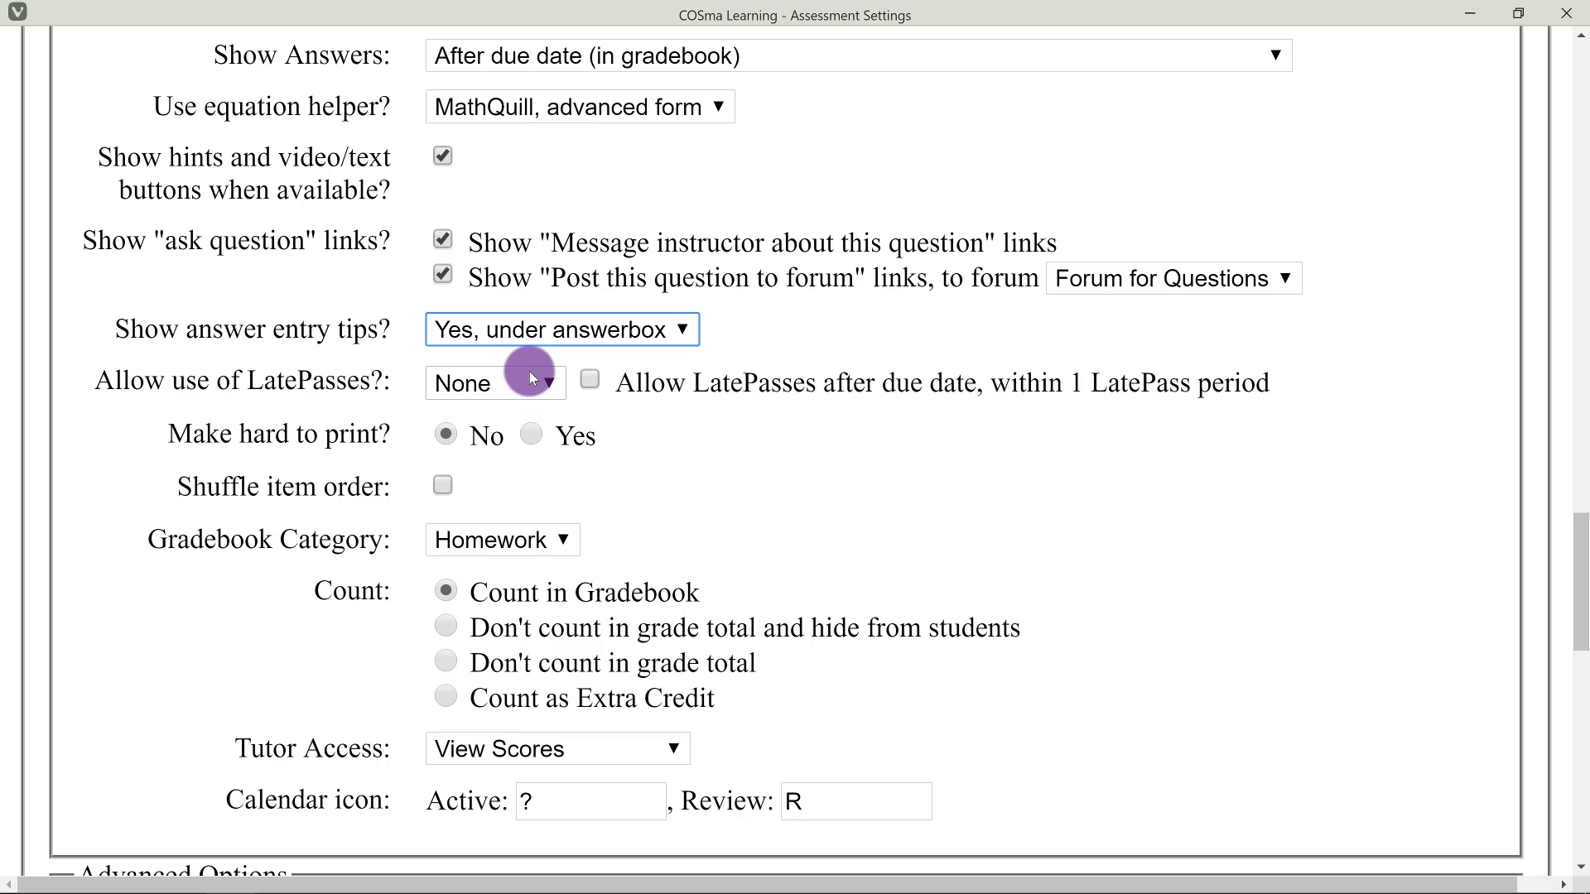
{"action": "scroll", "coordinate": [704, 415], "scroll_direction": "down", "scroll_amount": 1}
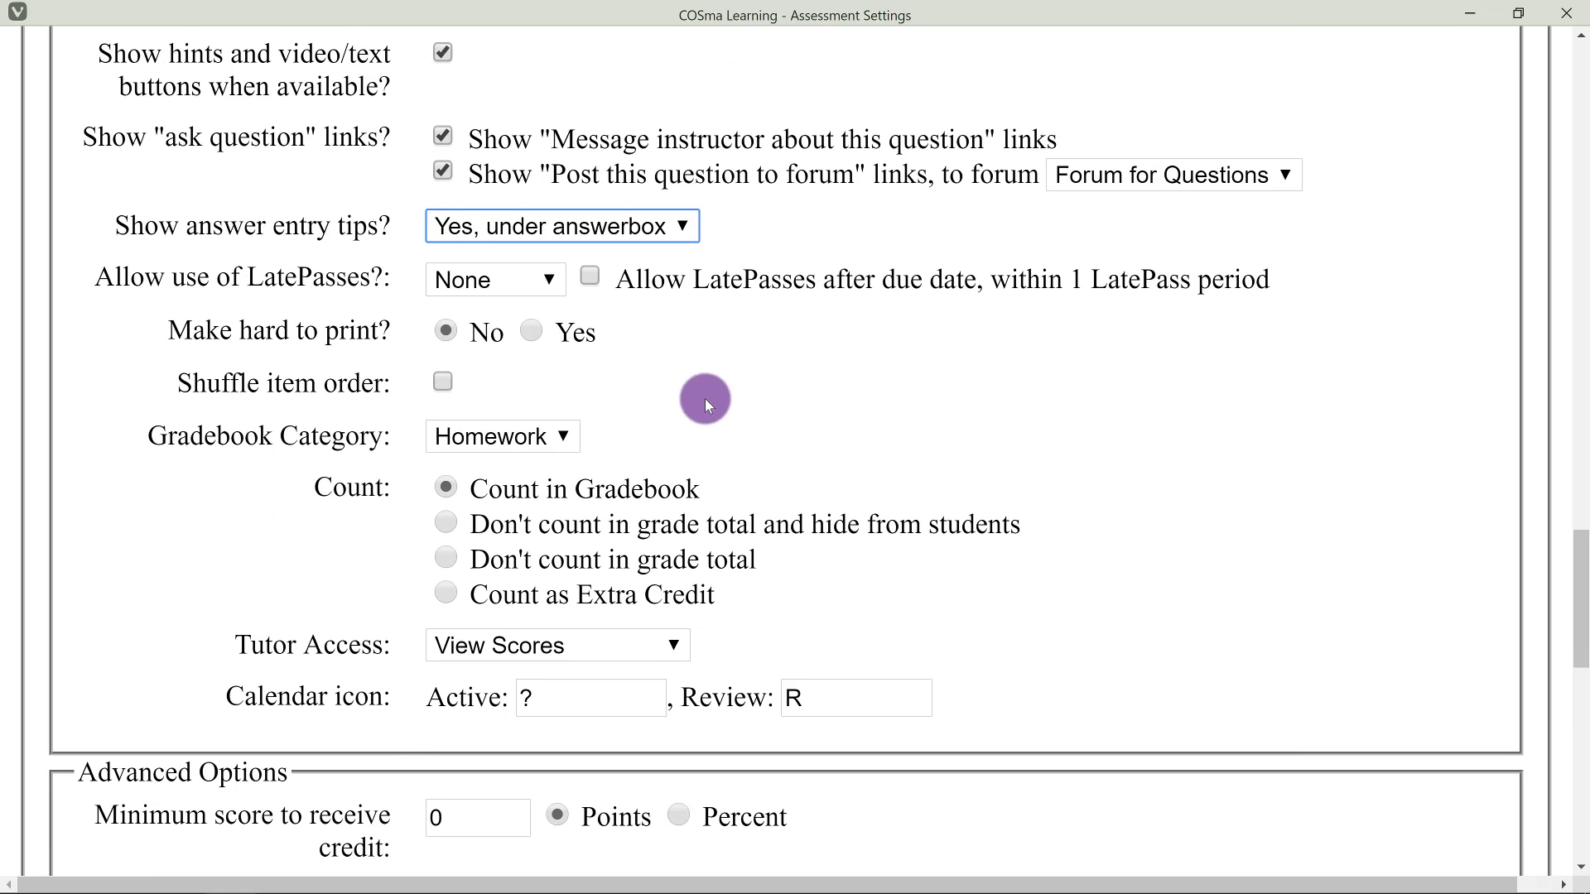
{"action": "left_click", "coordinate": [469, 285]}
{"action": "left_click", "coordinate": [469, 285]}
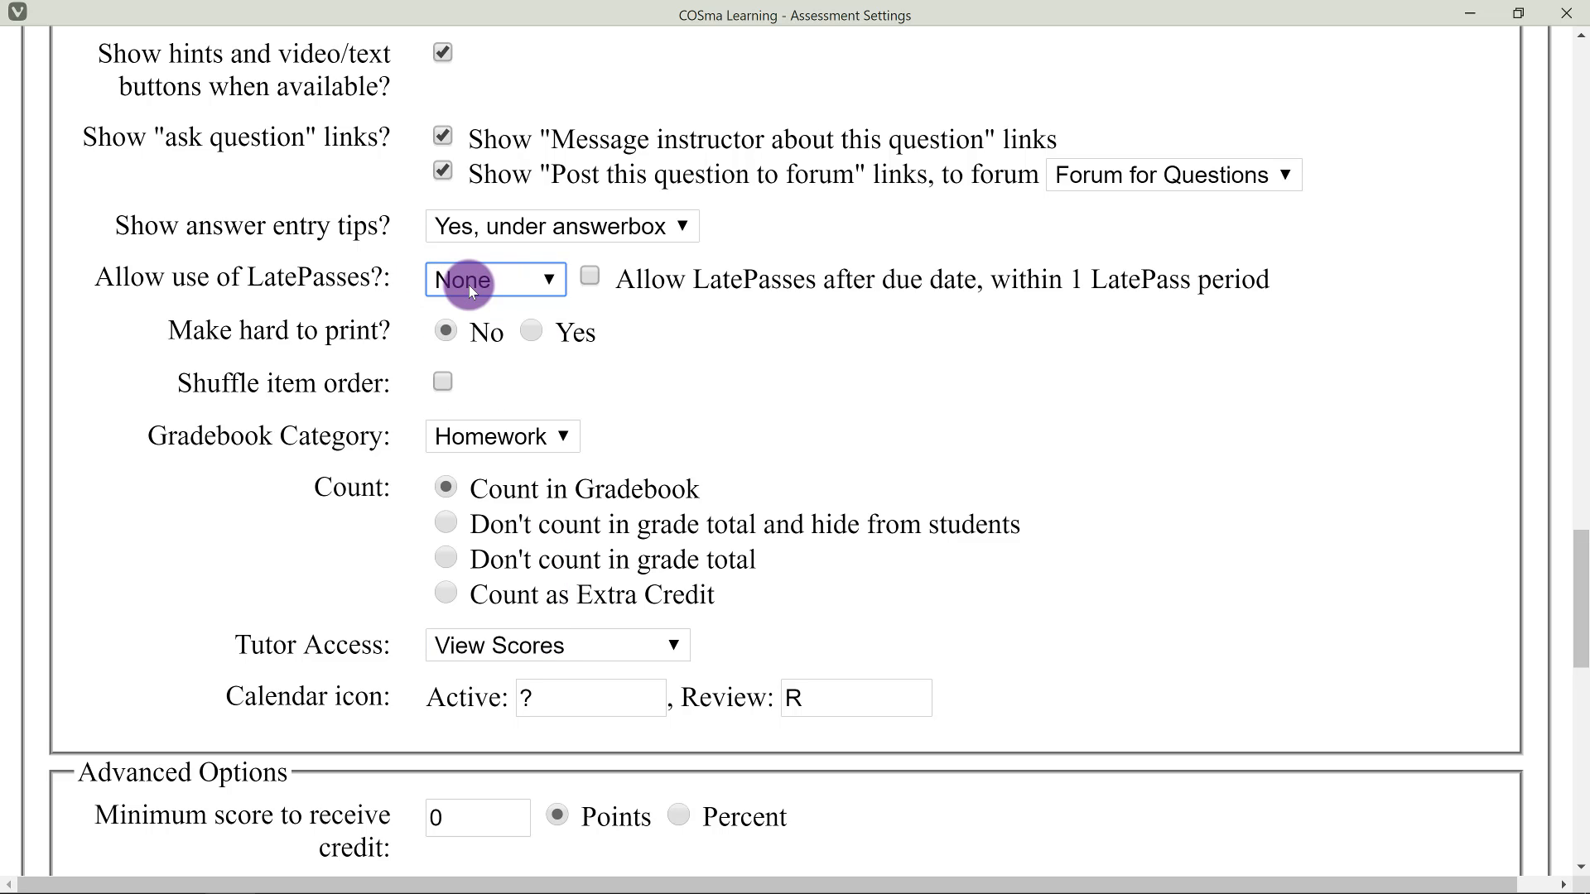
- Review the gradebook category choices for the assessment, keeping Homework
{"action": "scroll", "coordinate": [535, 331], "scroll_direction": "down", "scroll_amount": 3}
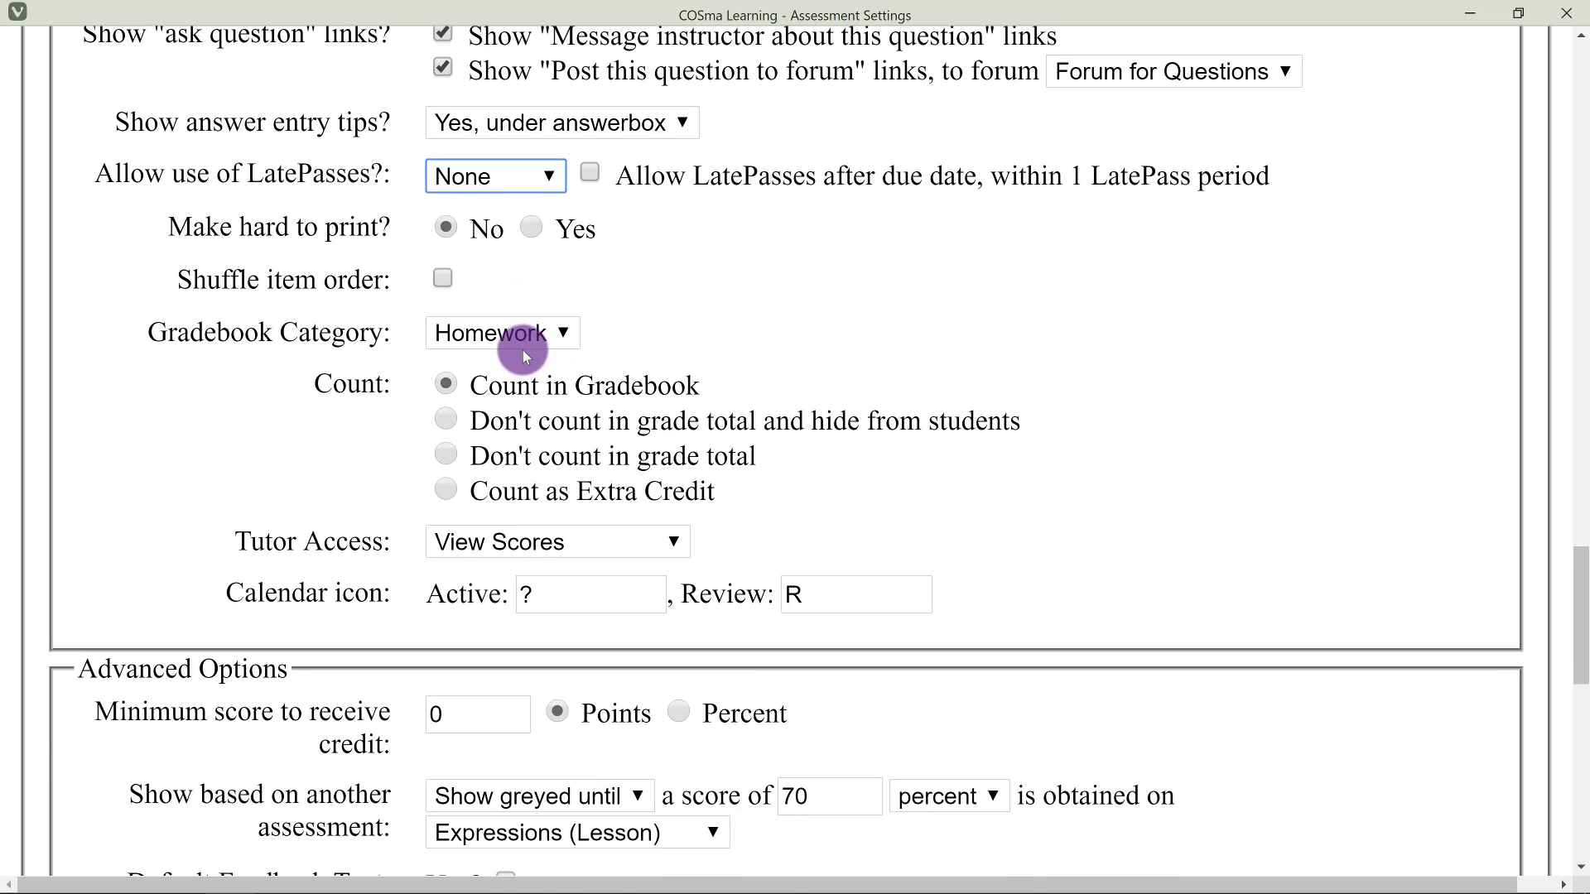
{"action": "left_click", "coordinate": [525, 338]}
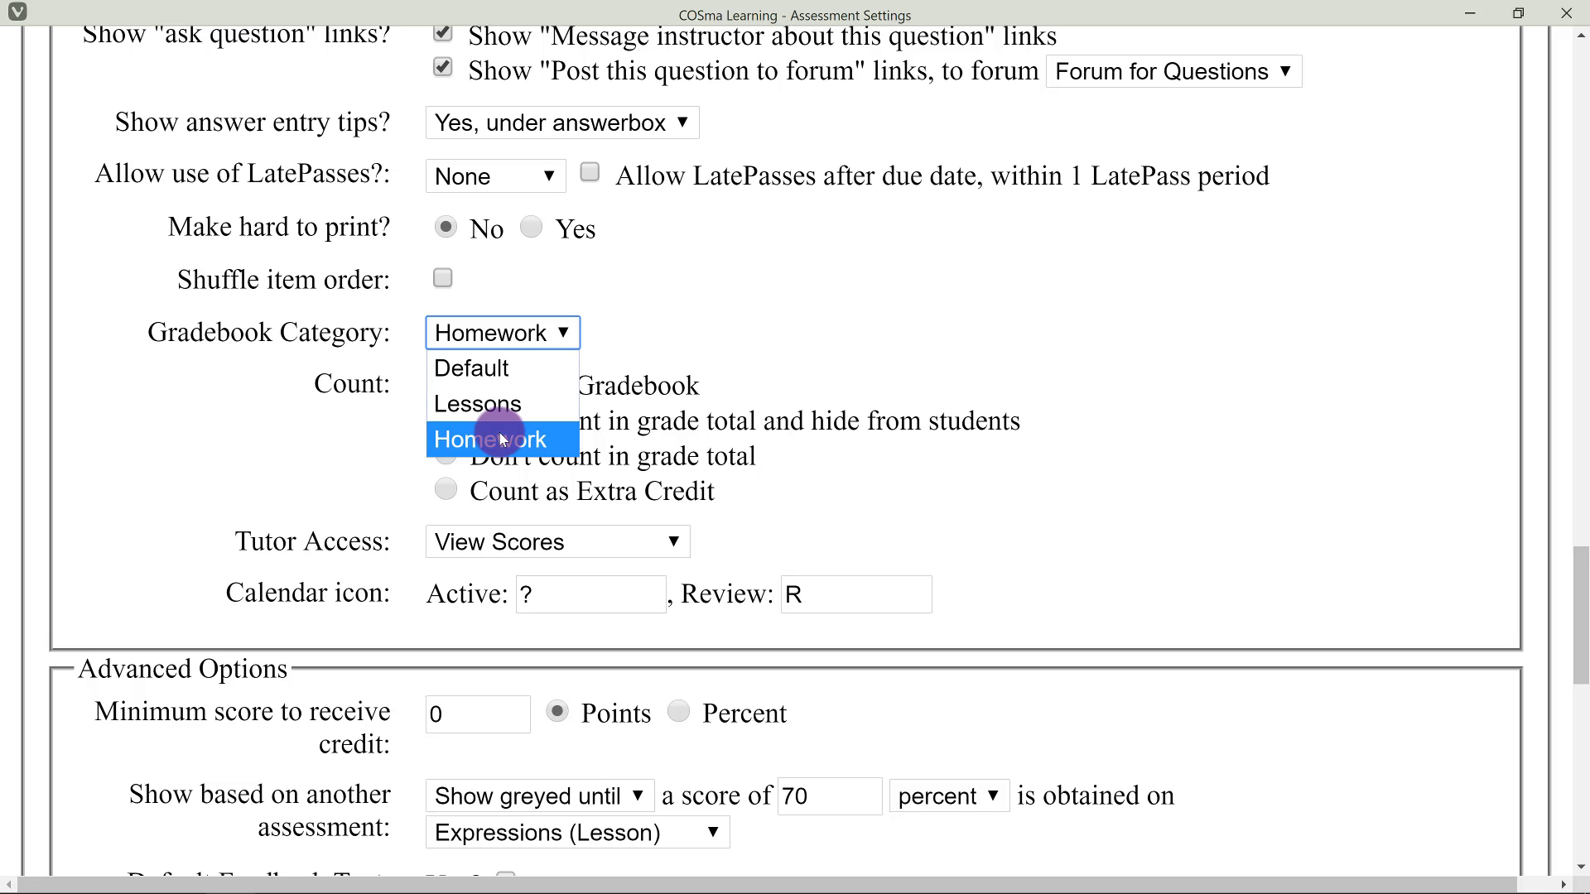
{"action": "left_click", "coordinate": [506, 336]}
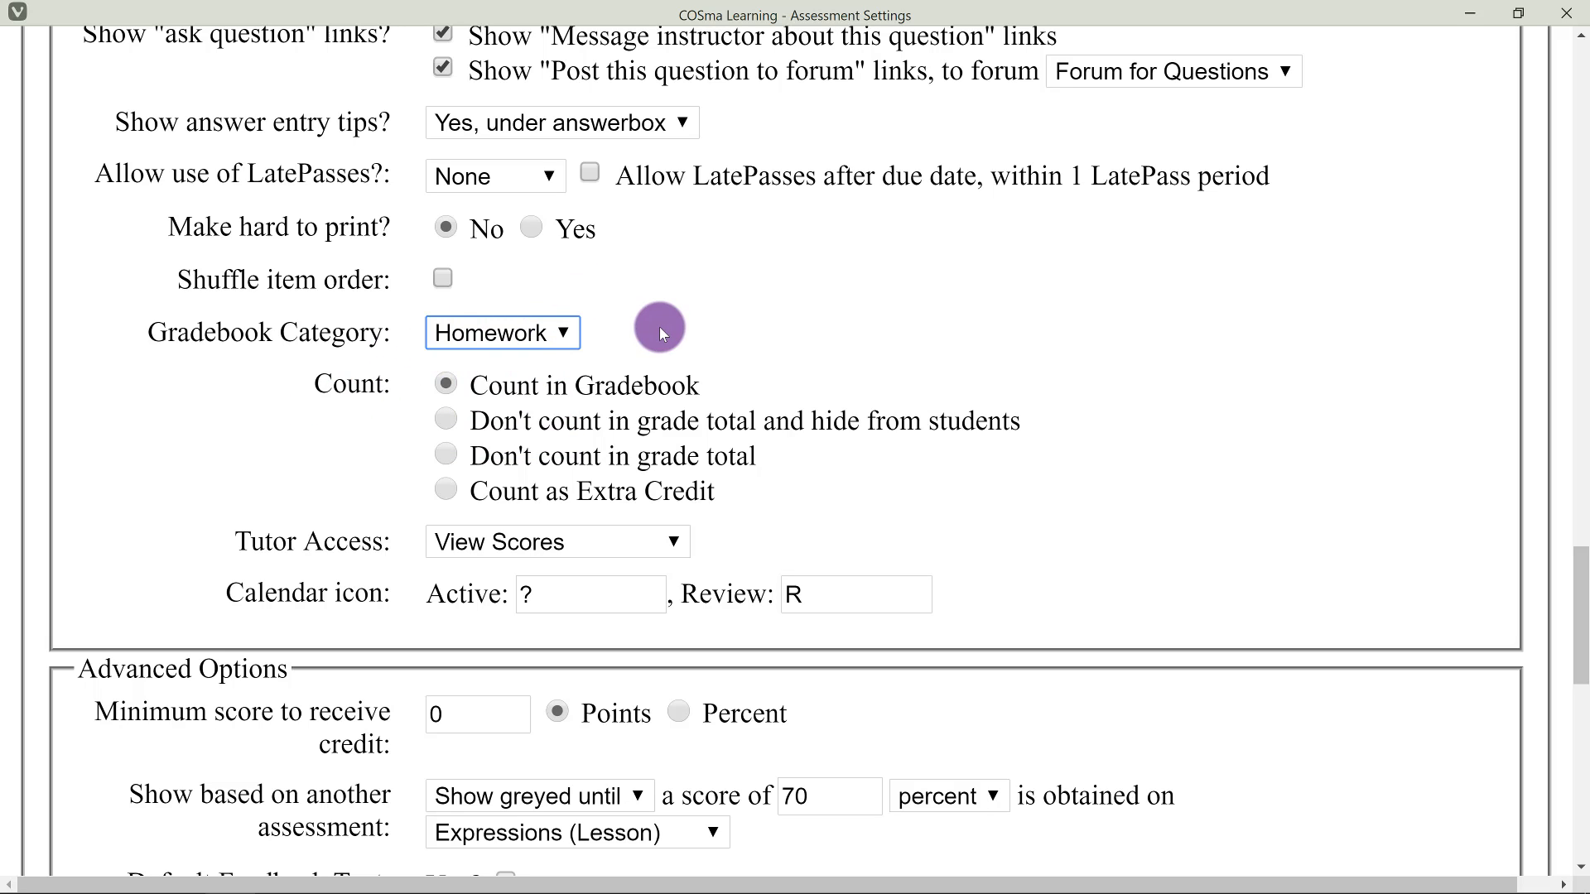
{"action": "scroll", "coordinate": [668, 334], "scroll_direction": "down", "scroll_amount": 1}
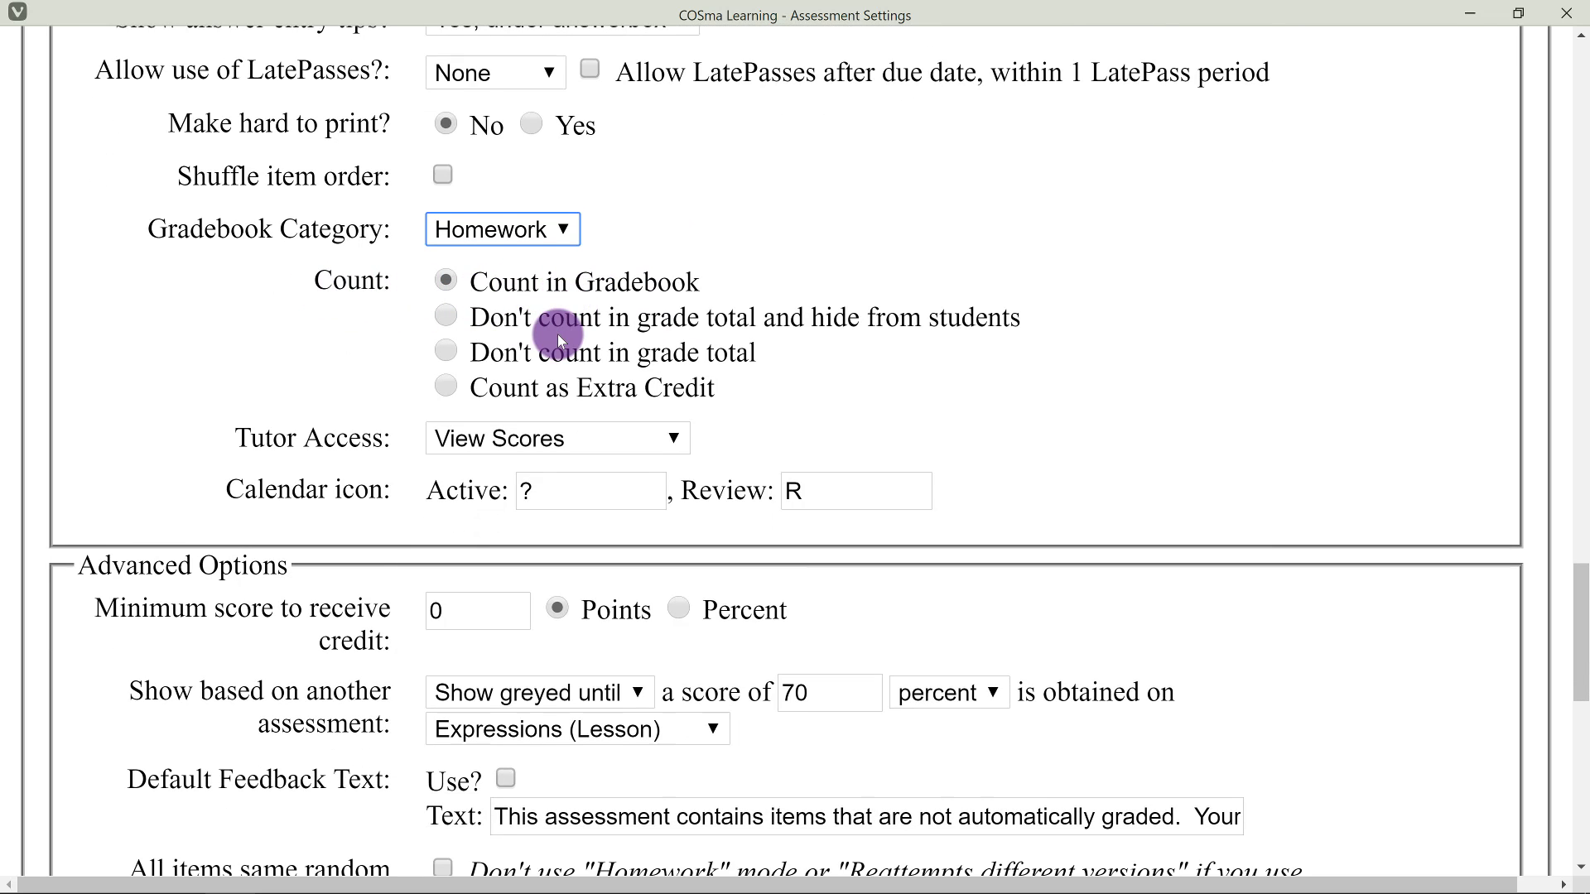
- Set the assessment's active calendar icon text to "Expr"
{"action": "scroll", "coordinate": [549, 486], "scroll_direction": "down", "scroll_amount": 1}
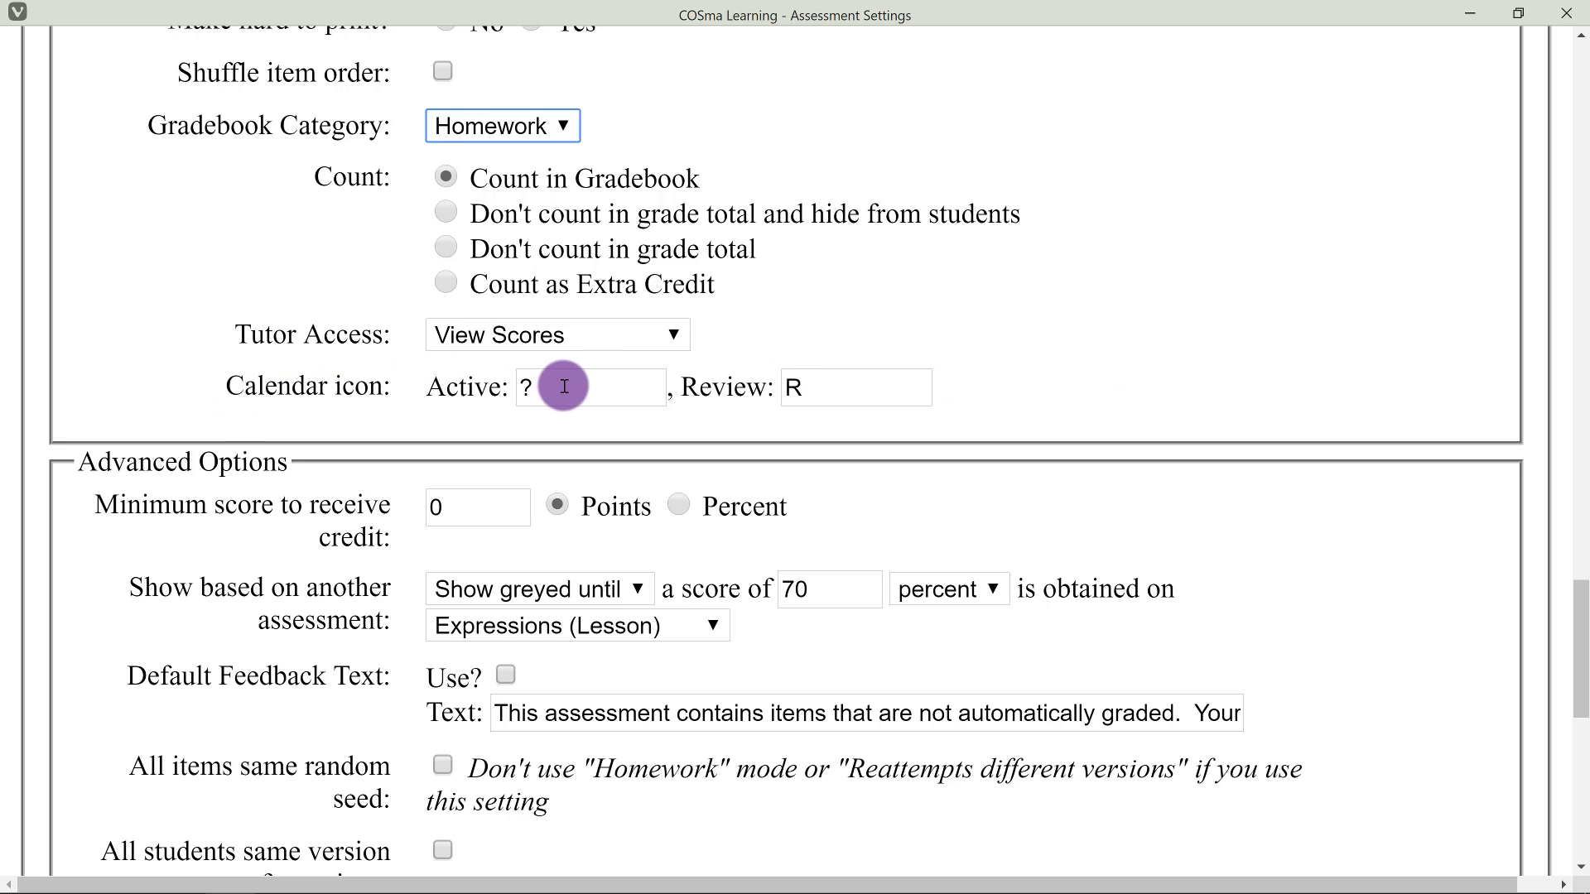
{"action": "double_click", "coordinate": [528, 390]}
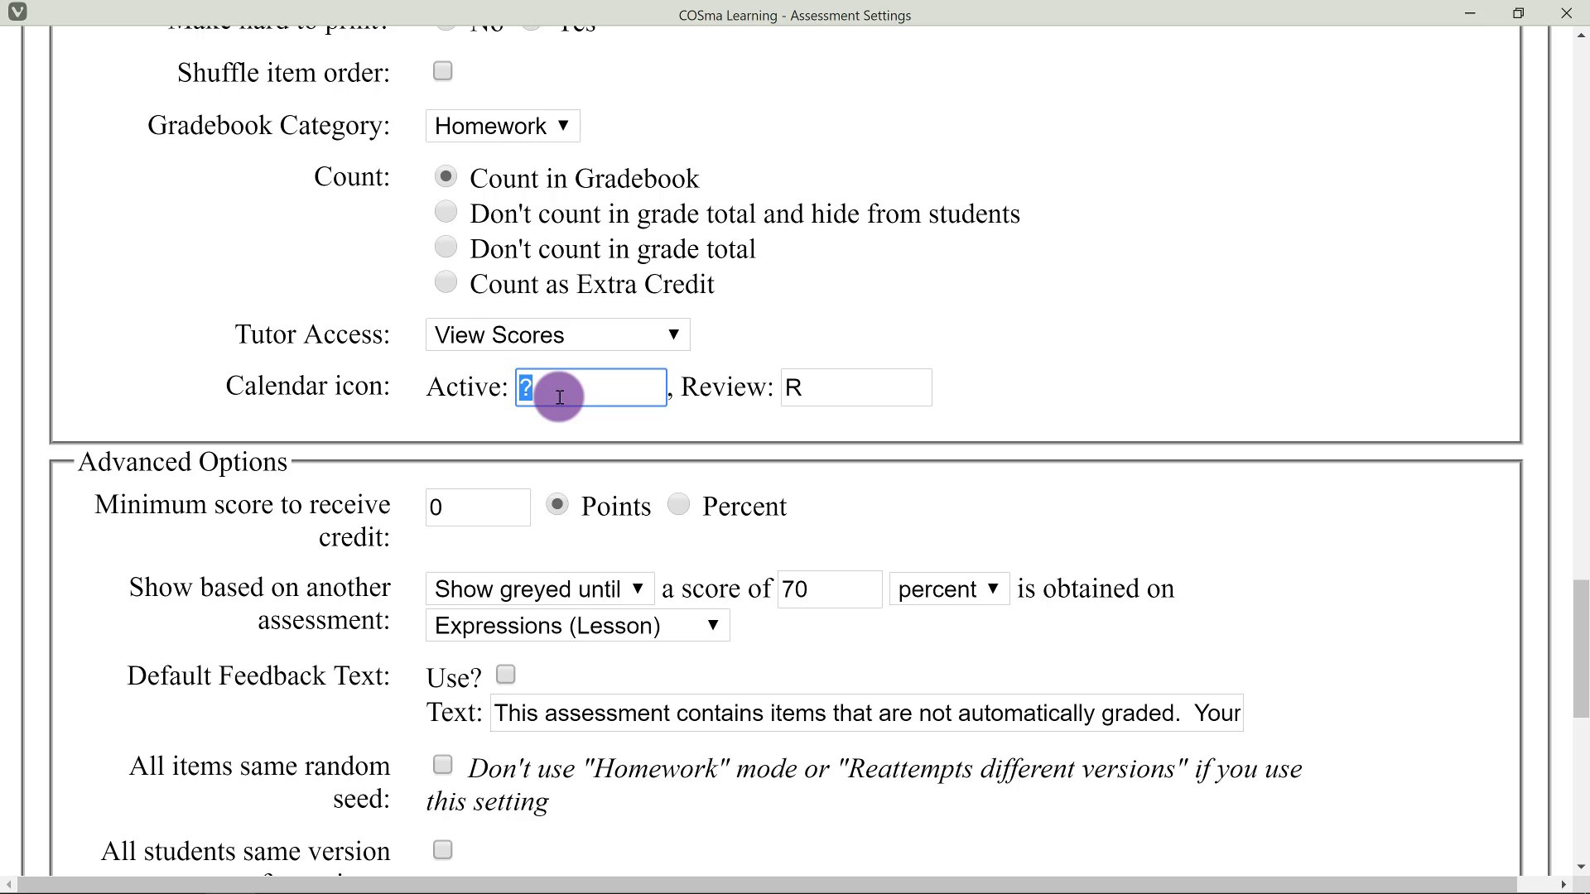
{"action": "key", "text": "BackSpace"}
{"action": "left_click", "coordinate": [384, 402]}
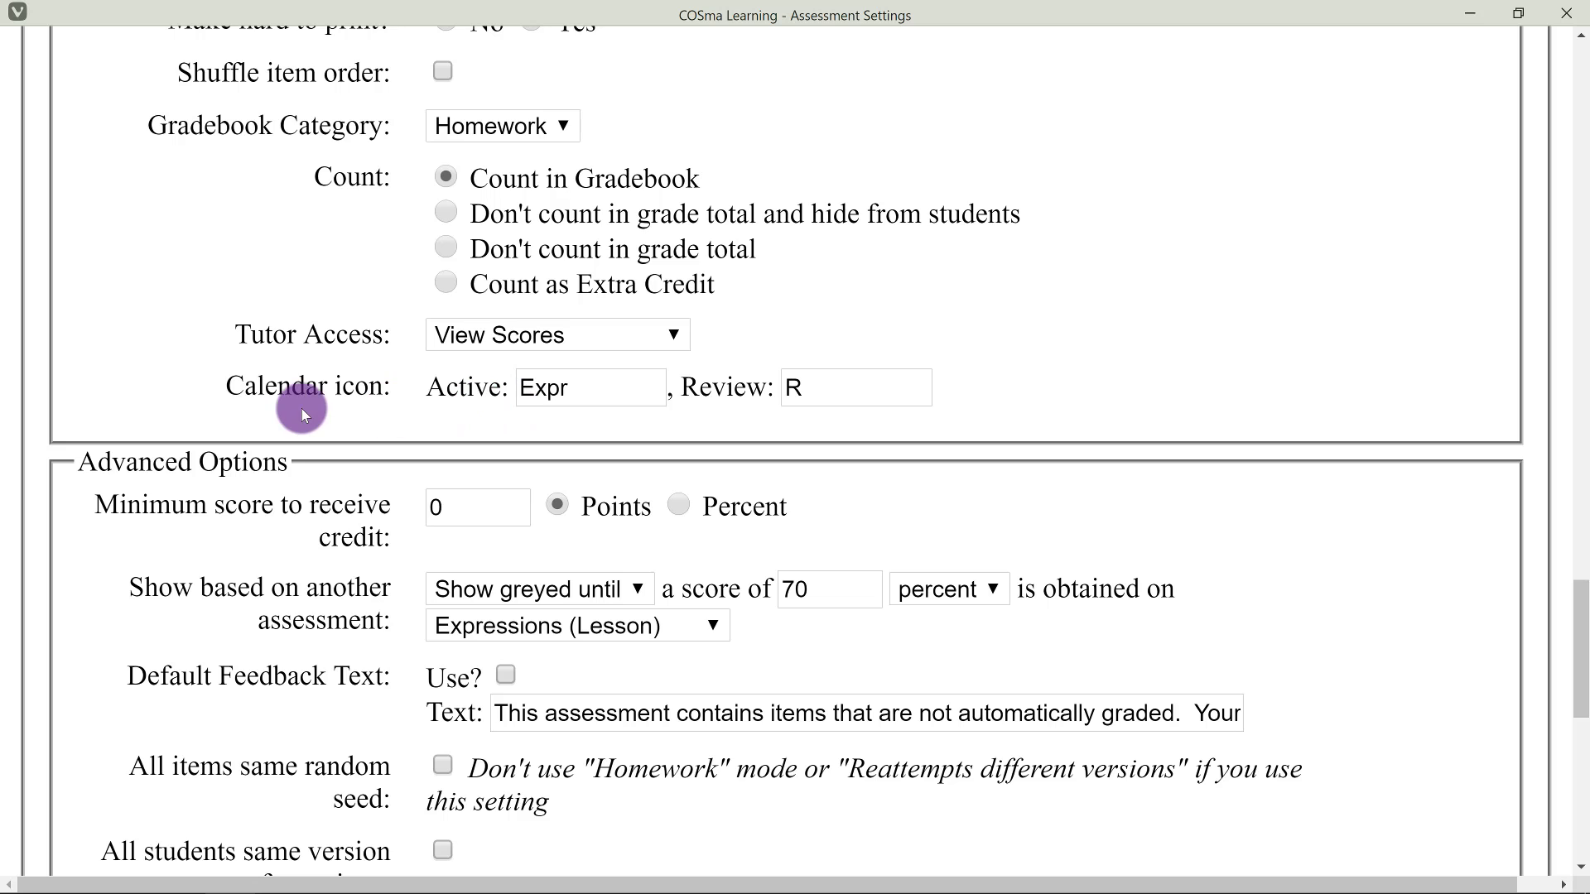
- Examine the "Show based on another assessment" condition, including its required score and the list of prerequisite assessments, without changing it
{"action": "scroll", "coordinate": [314, 389], "scroll_direction": "down", "scroll_amount": 4}
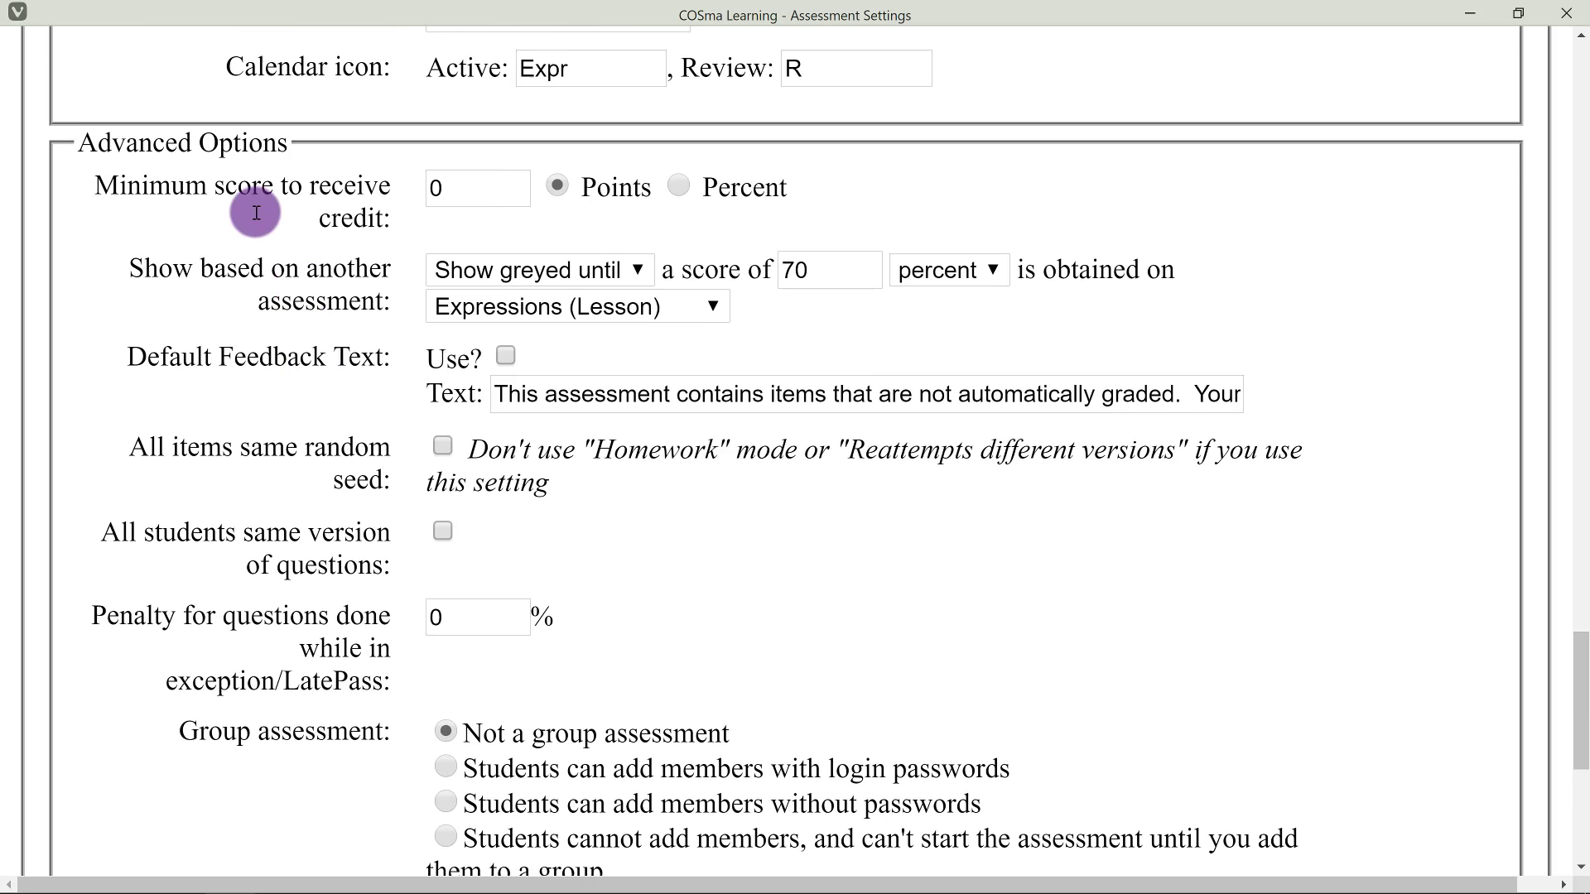
{"action": "scroll", "coordinate": [255, 213], "scroll_direction": "down", "scroll_amount": 1}
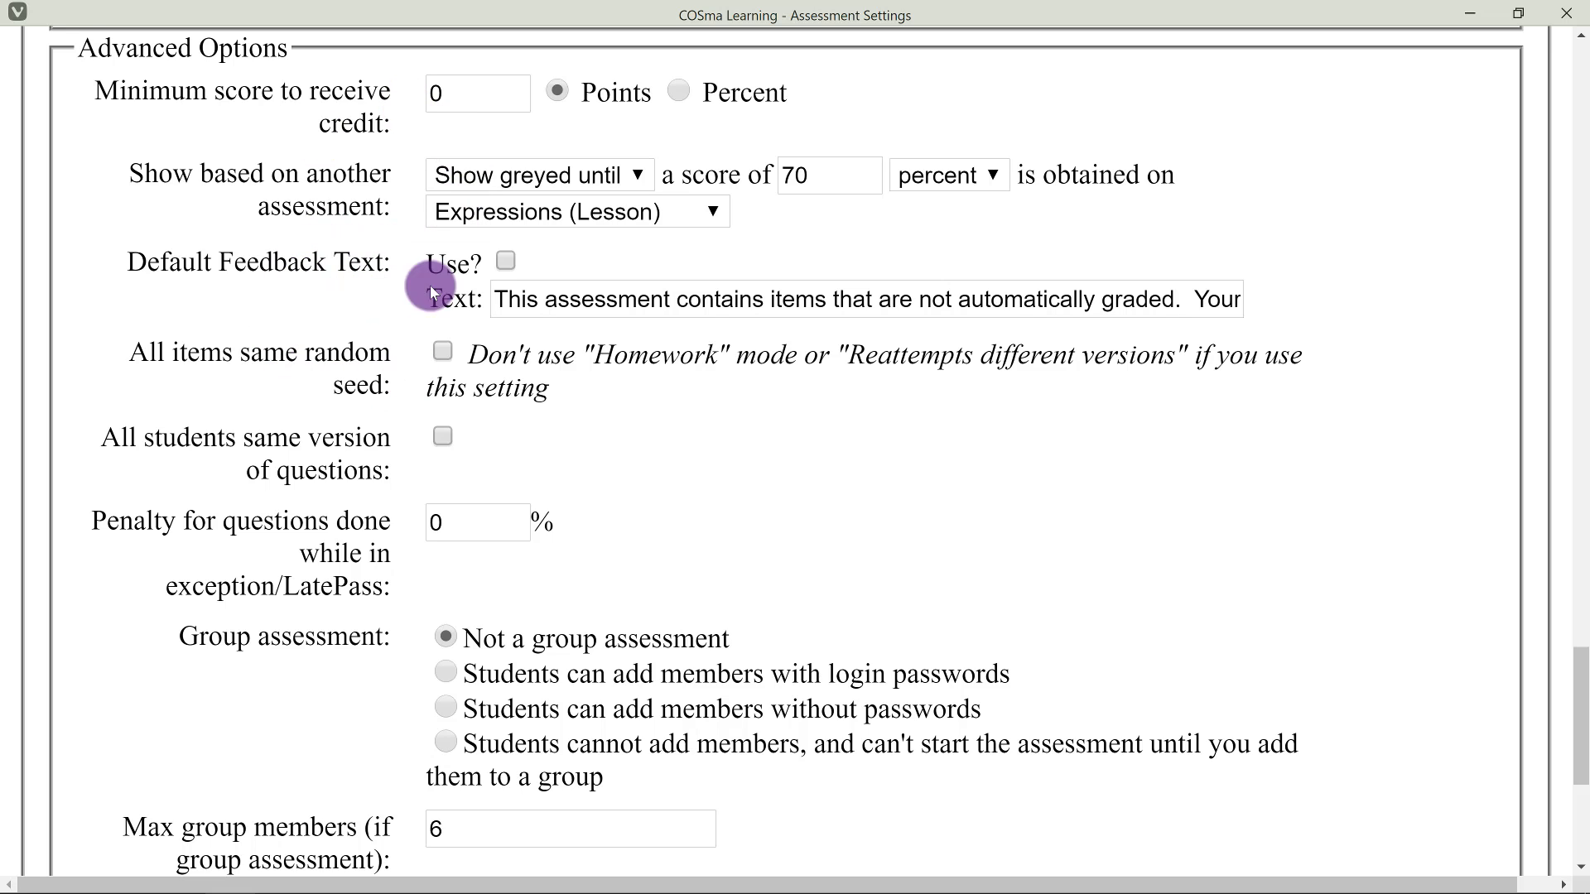
{"action": "scroll", "coordinate": [327, 322], "scroll_direction": "up", "scroll_amount": 1}
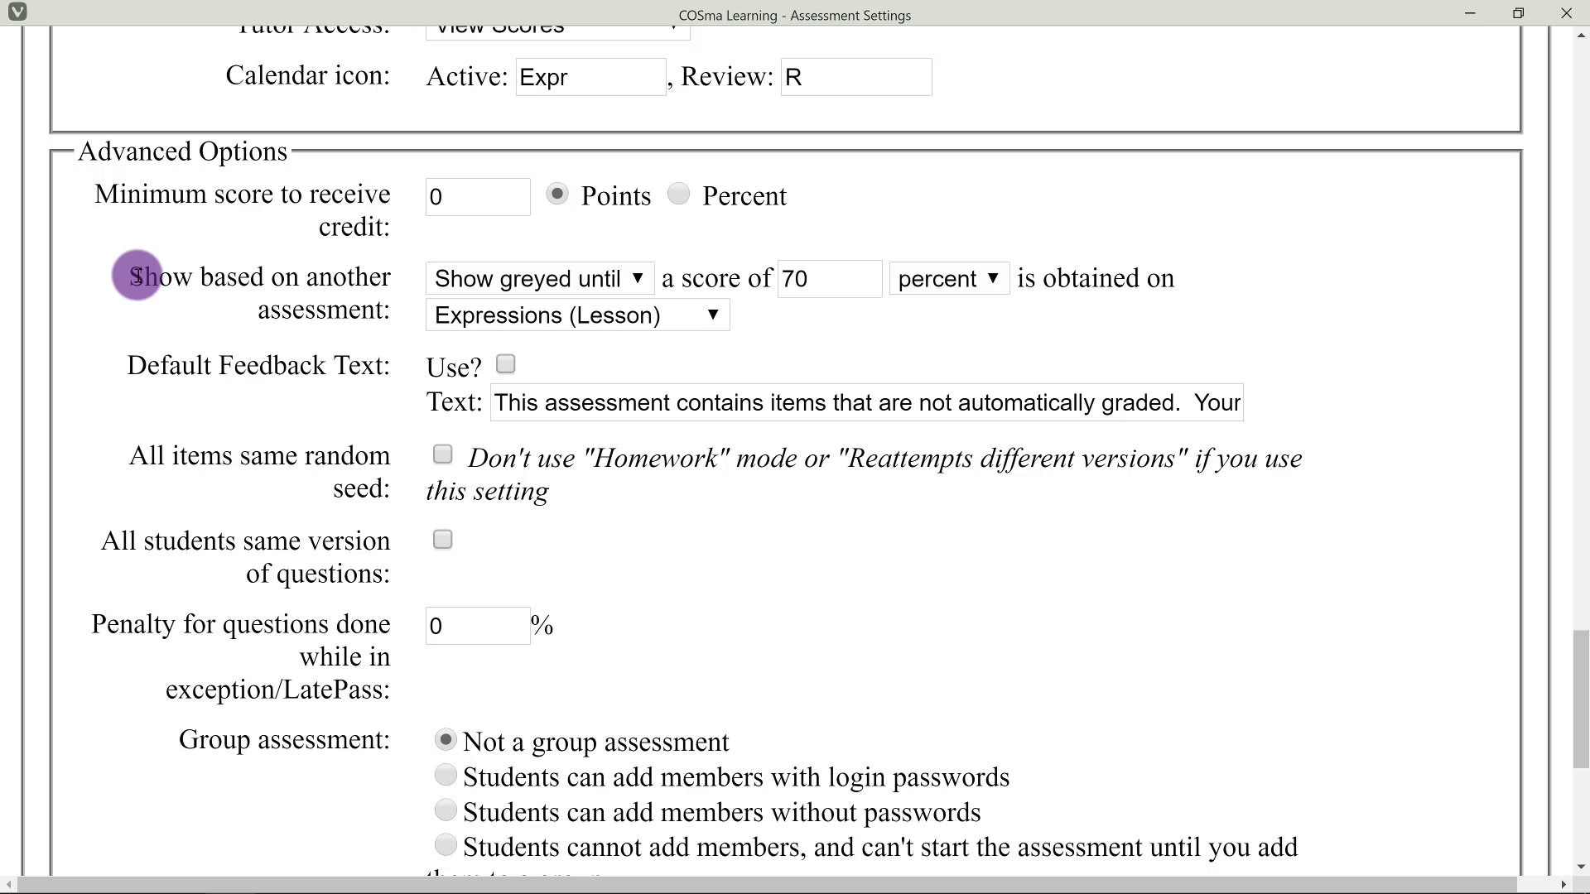
{"action": "triple_click", "coordinate": [202, 277]}
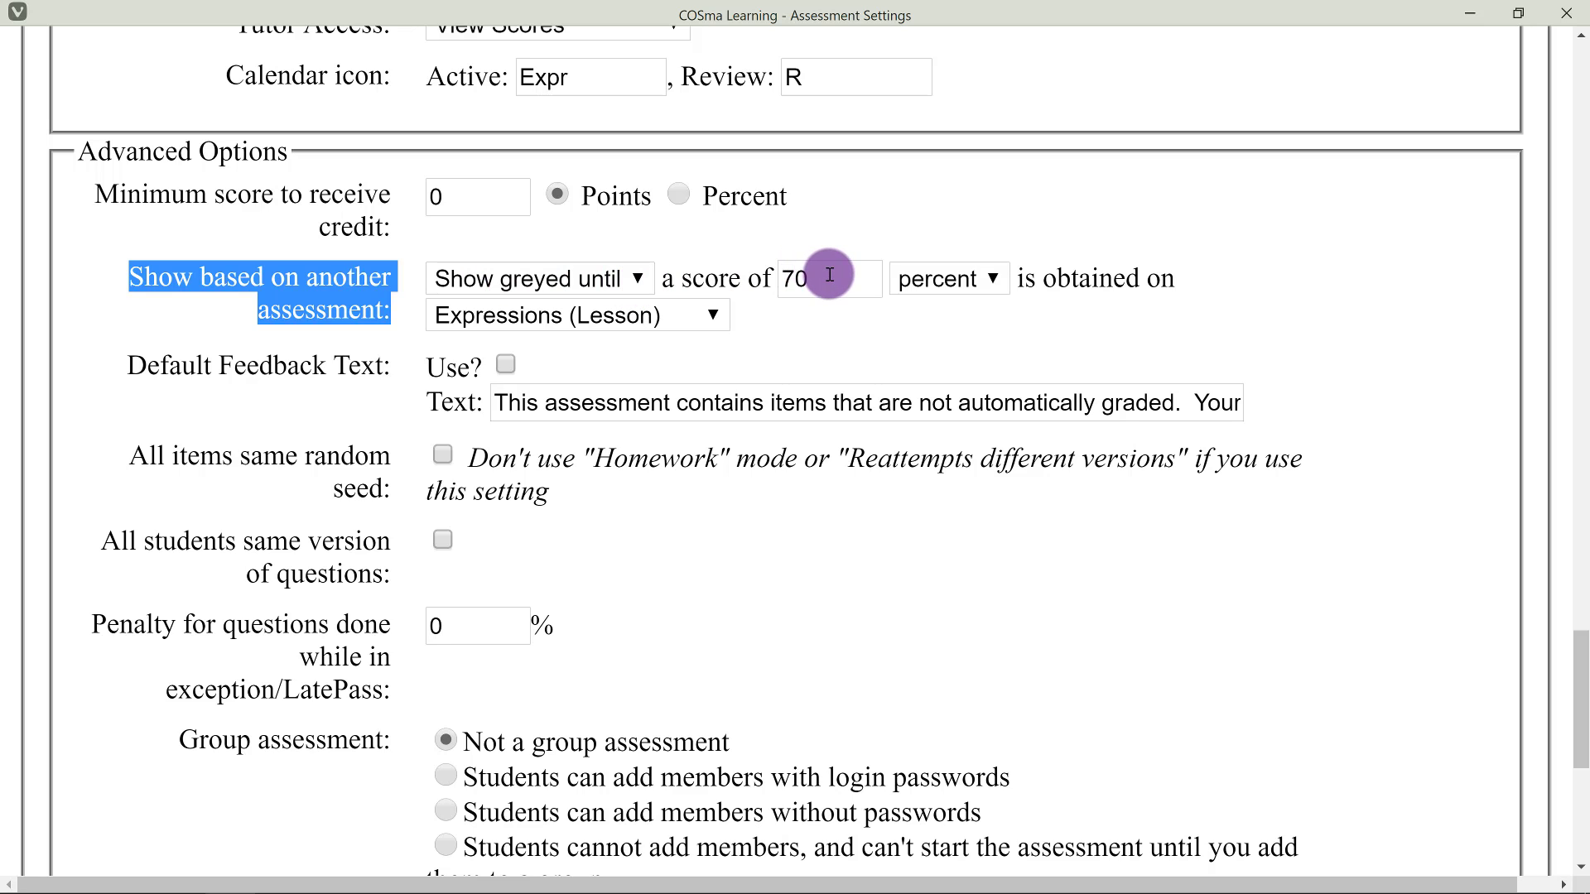
{"action": "left_click_drag", "start_coordinate": [829, 274], "coordinate": [757, 308]}
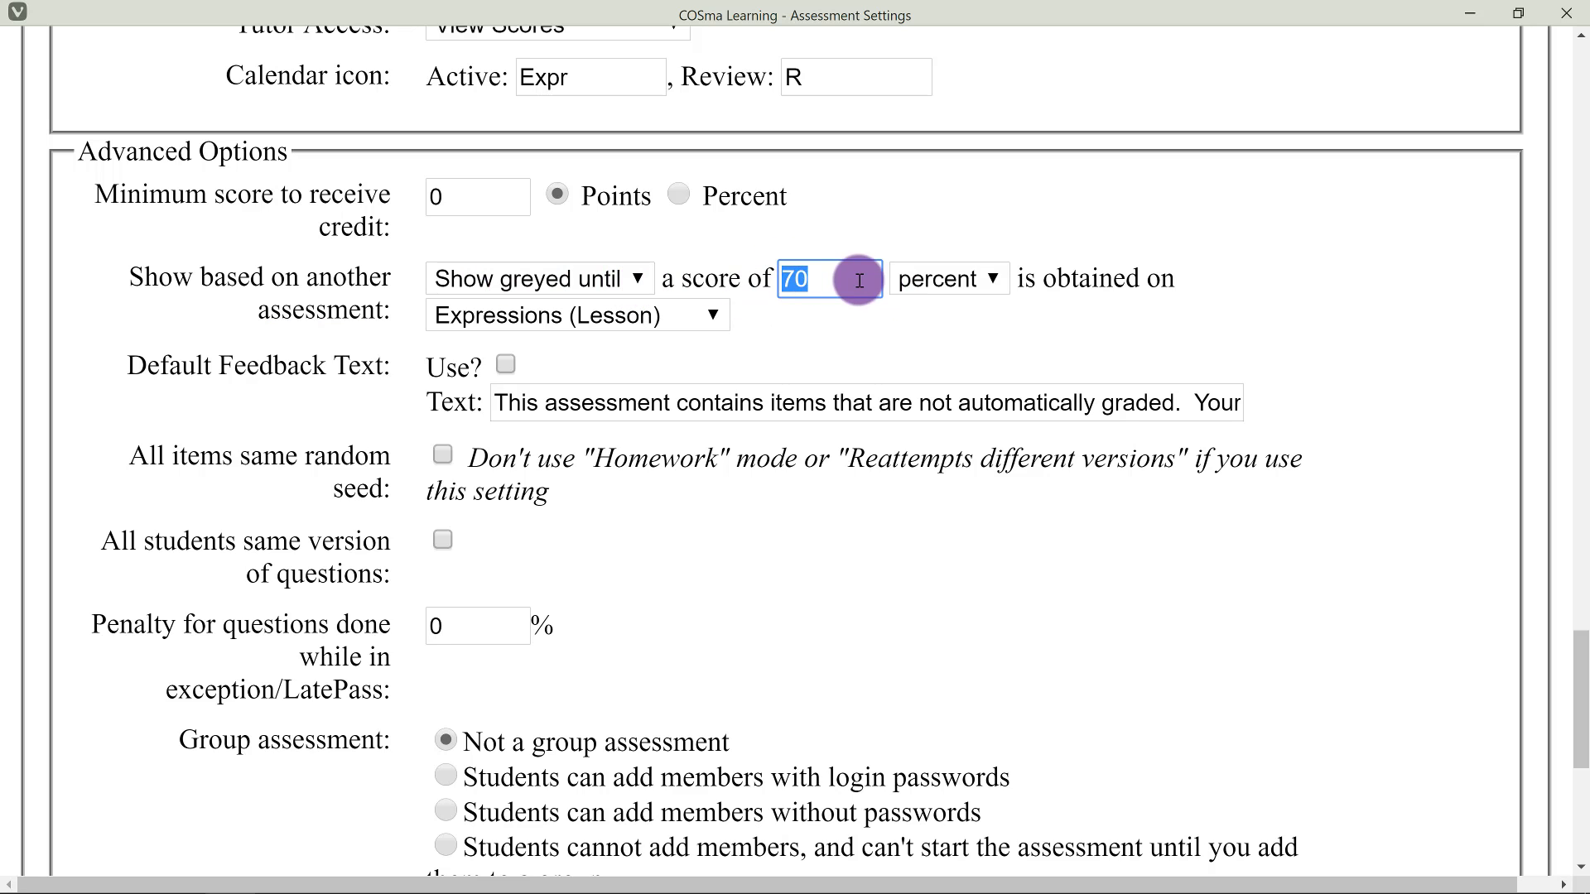
{"action": "left_click", "coordinate": [611, 313]}
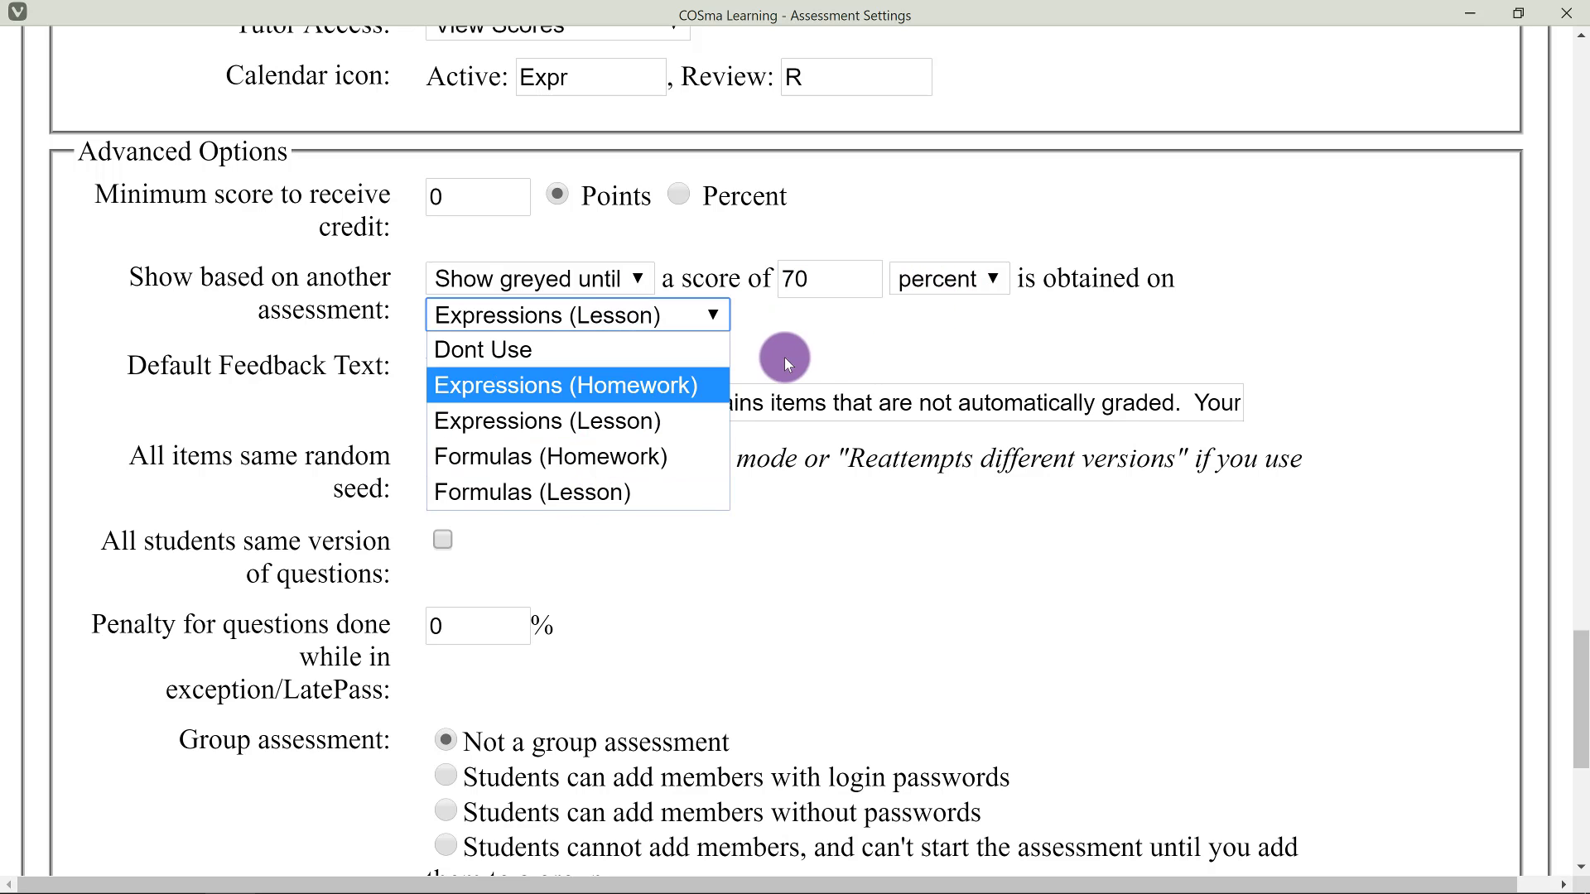
{"action": "left_click", "coordinate": [819, 351]}
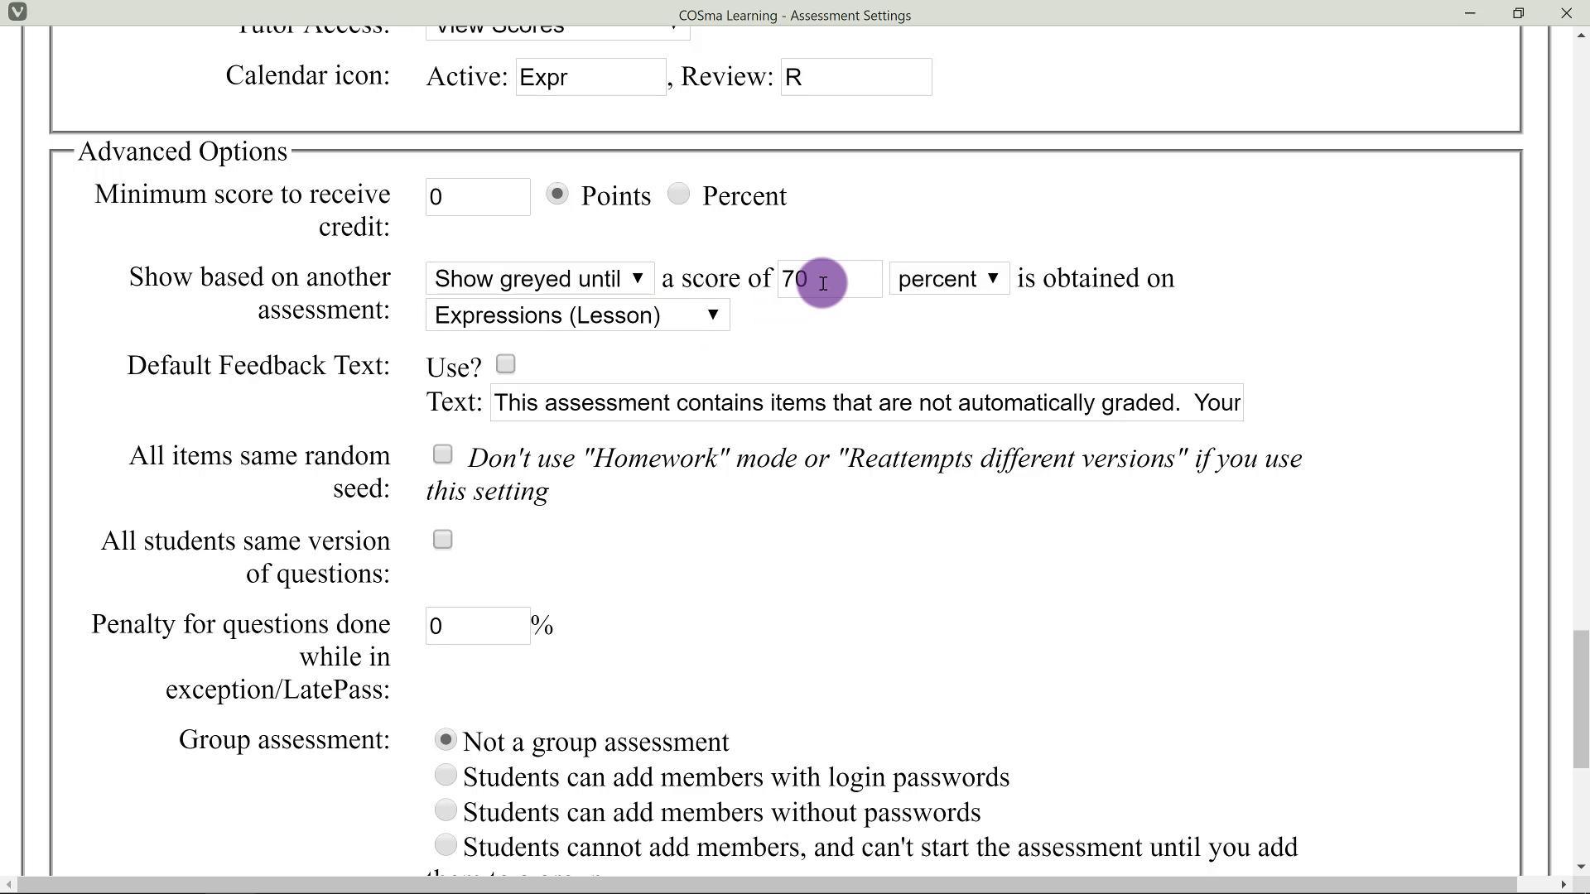
- Save the changes to the assessment settings
{"action": "scroll", "coordinate": [697, 320], "scroll_direction": "down", "scroll_amount": 2}
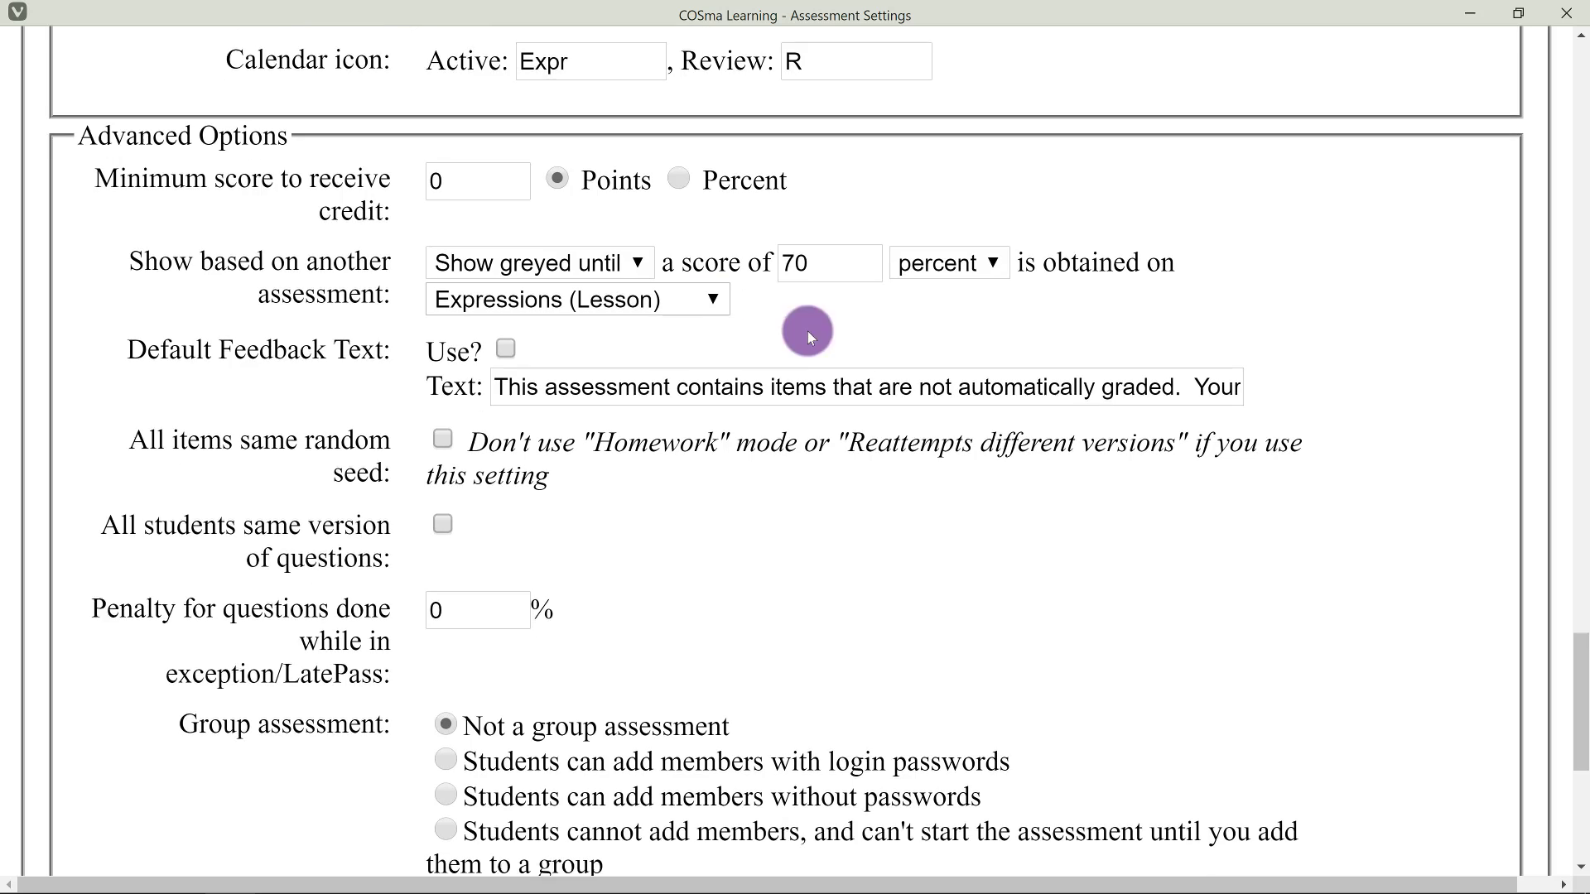
{"action": "scroll", "coordinate": [671, 398], "scroll_direction": "down", "scroll_amount": 6}
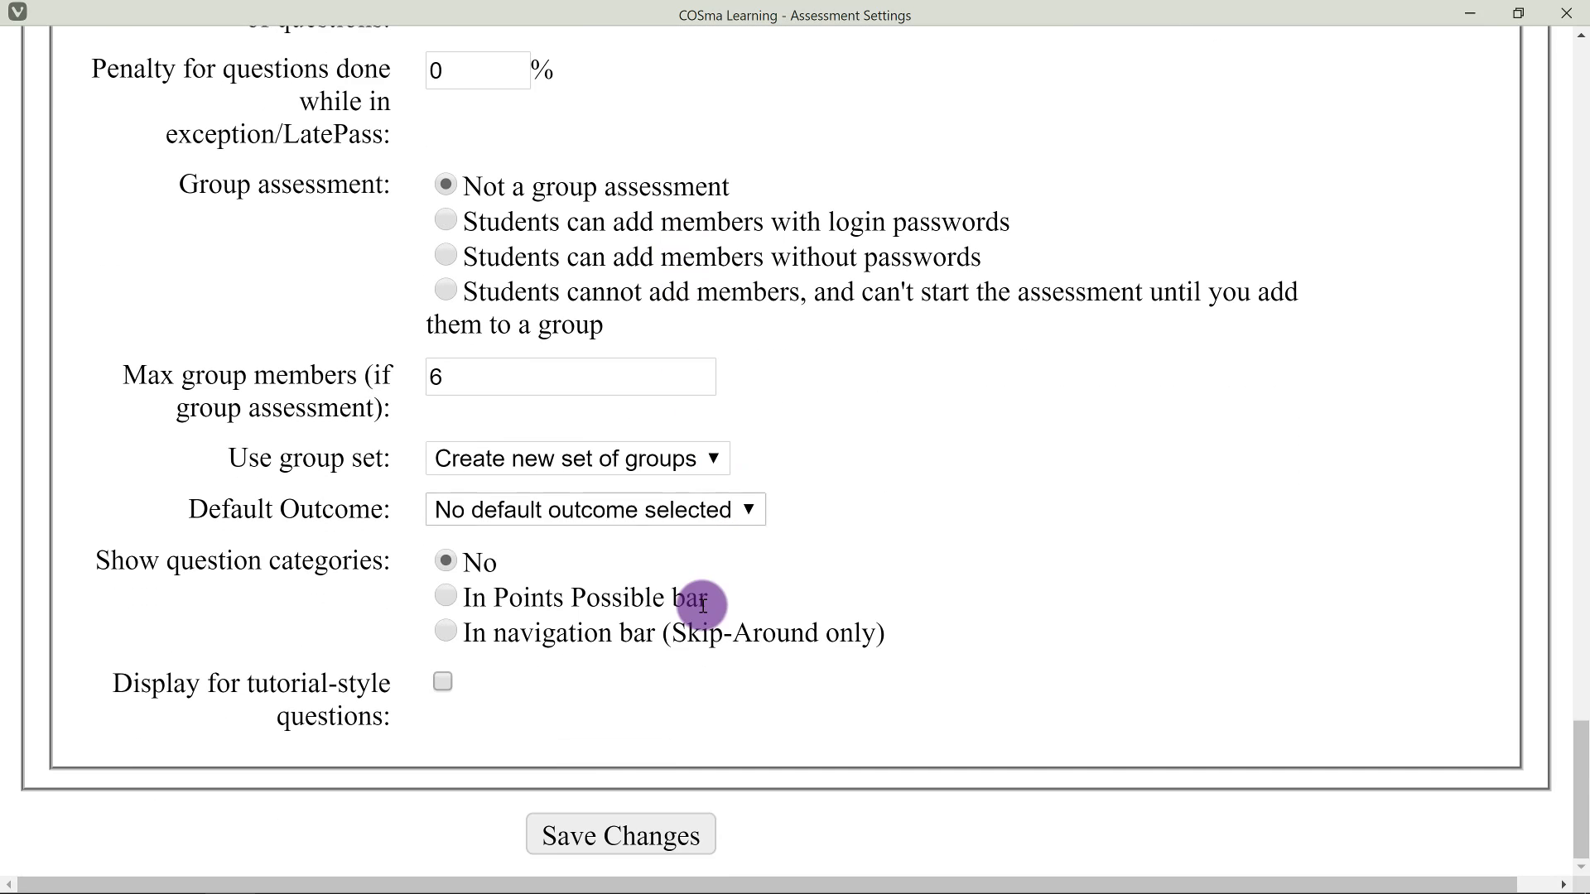
{"action": "left_click", "coordinate": [684, 842]}
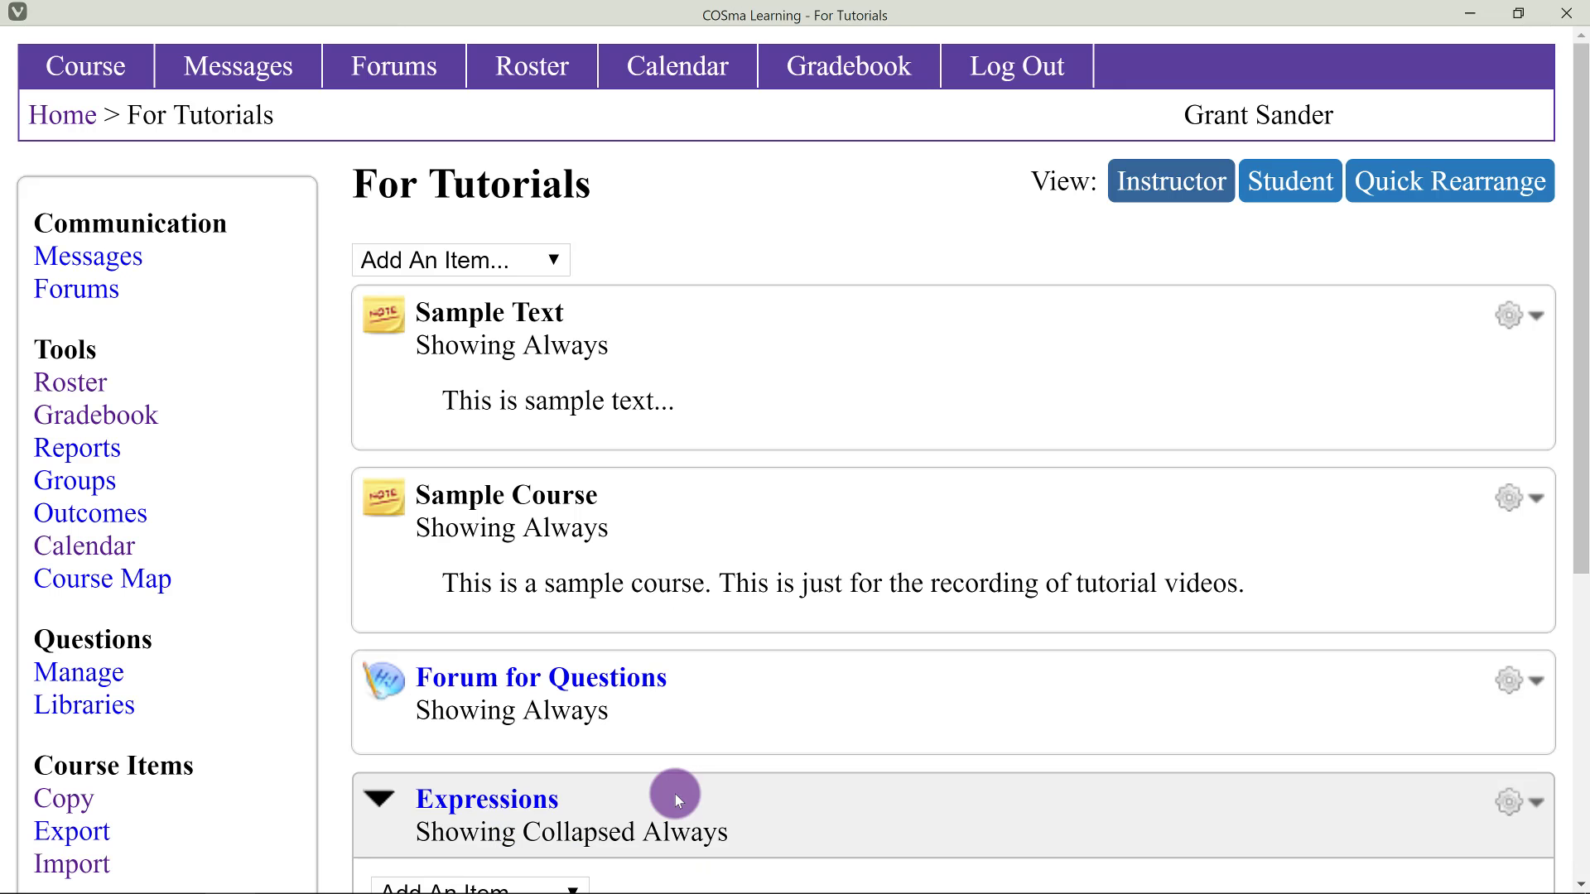
- Open the mass change settings for assessments and select only Expressions (Lesson) and Expressions (Homework)
{"action": "scroll", "coordinate": [725, 362], "scroll_direction": "down", "scroll_amount": 6}
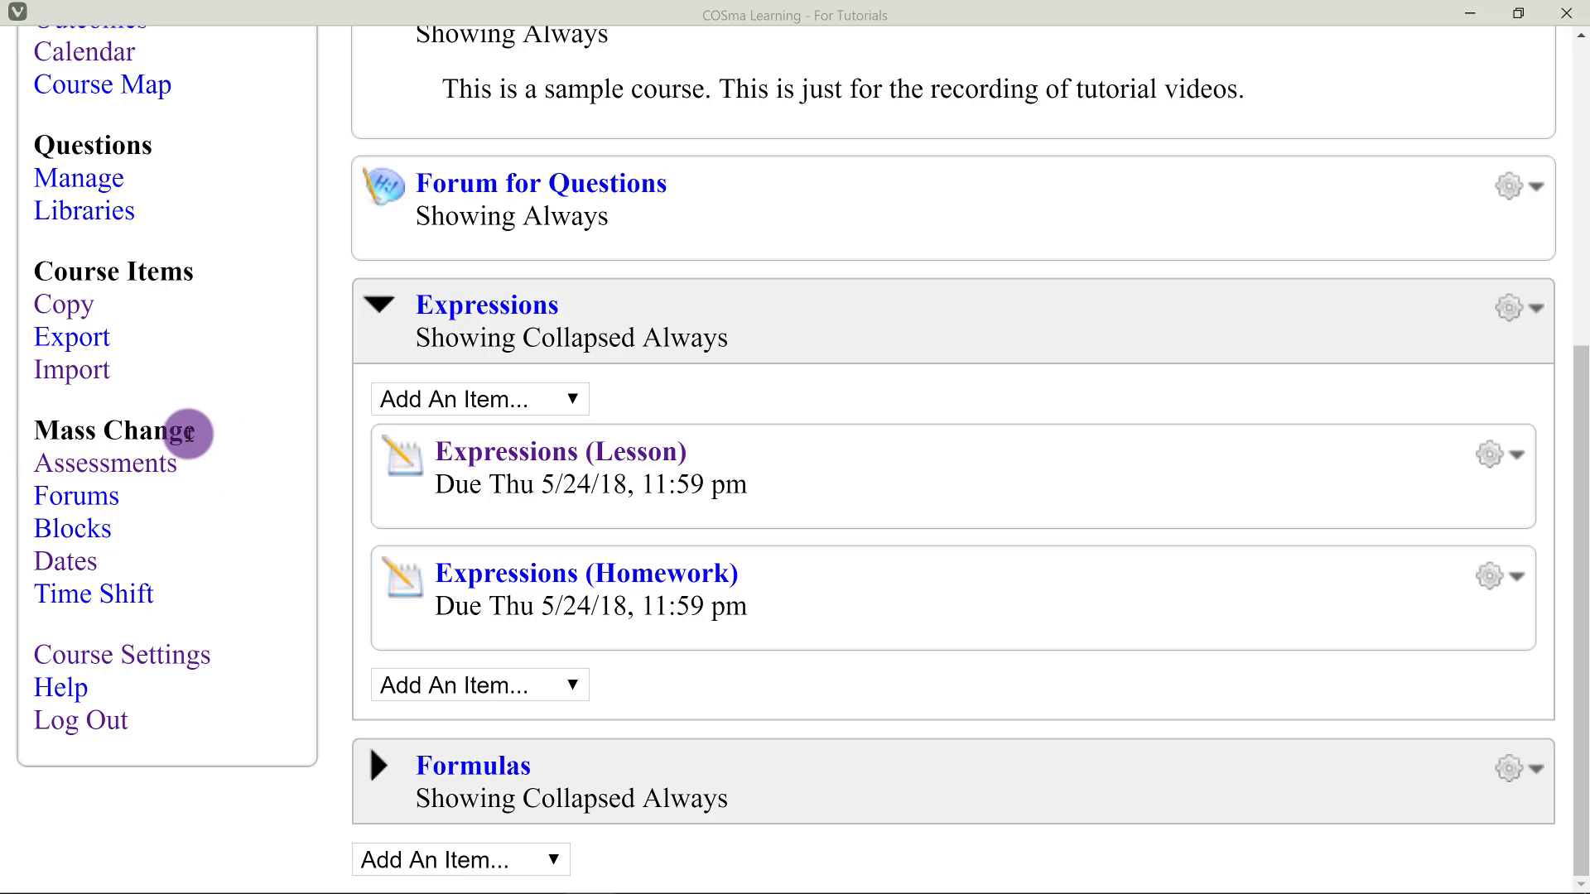
{"action": "left_click", "coordinate": [155, 478]}
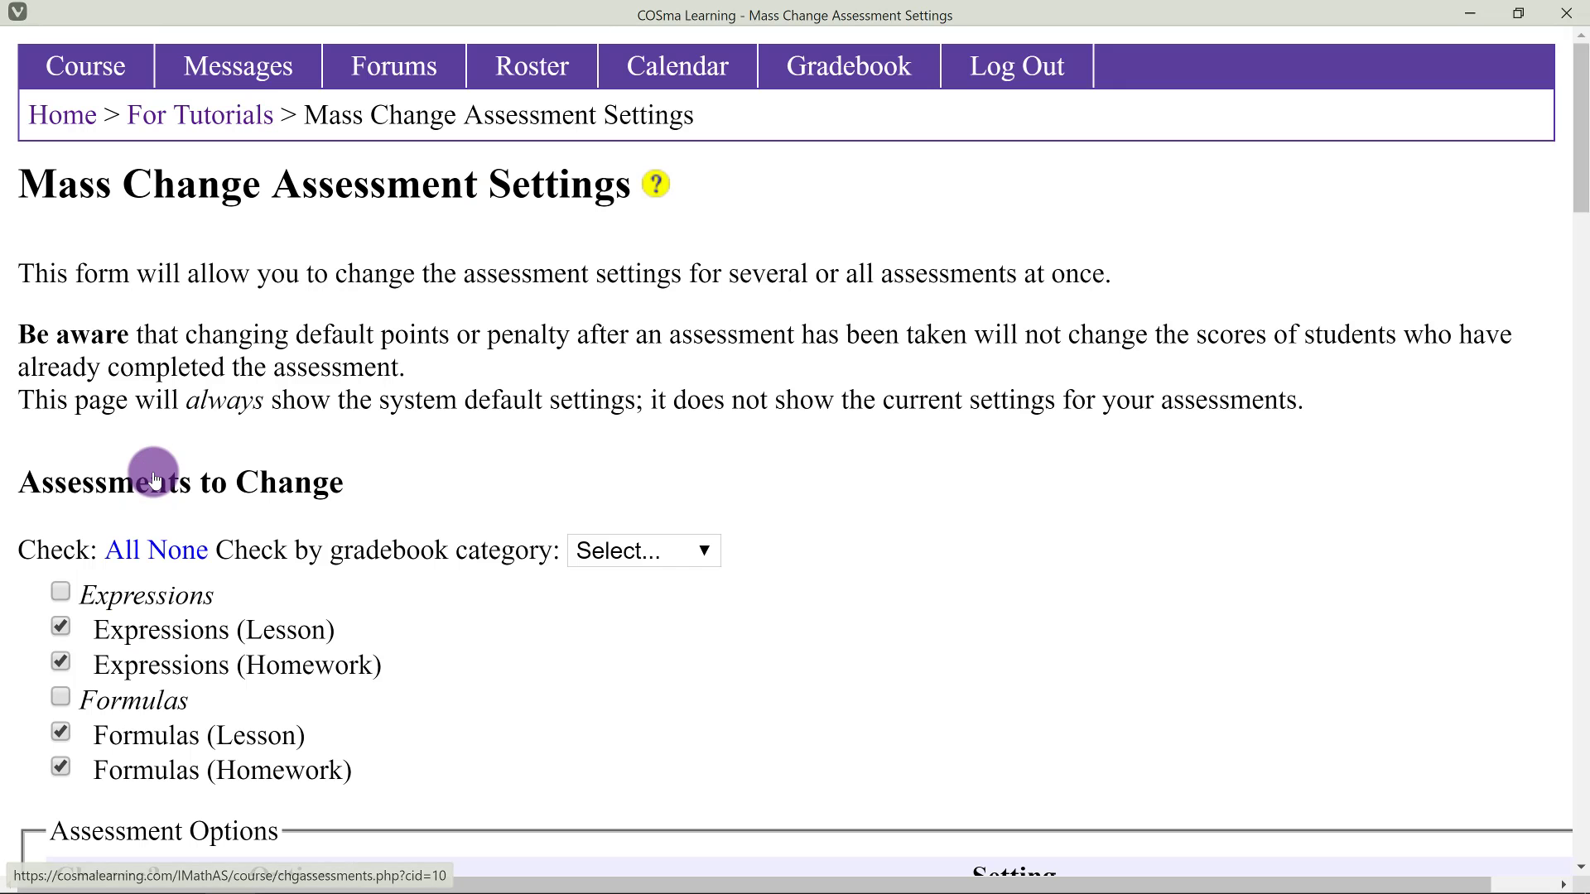
{"action": "scroll", "coordinate": [308, 403], "scroll_direction": "down", "scroll_amount": 3}
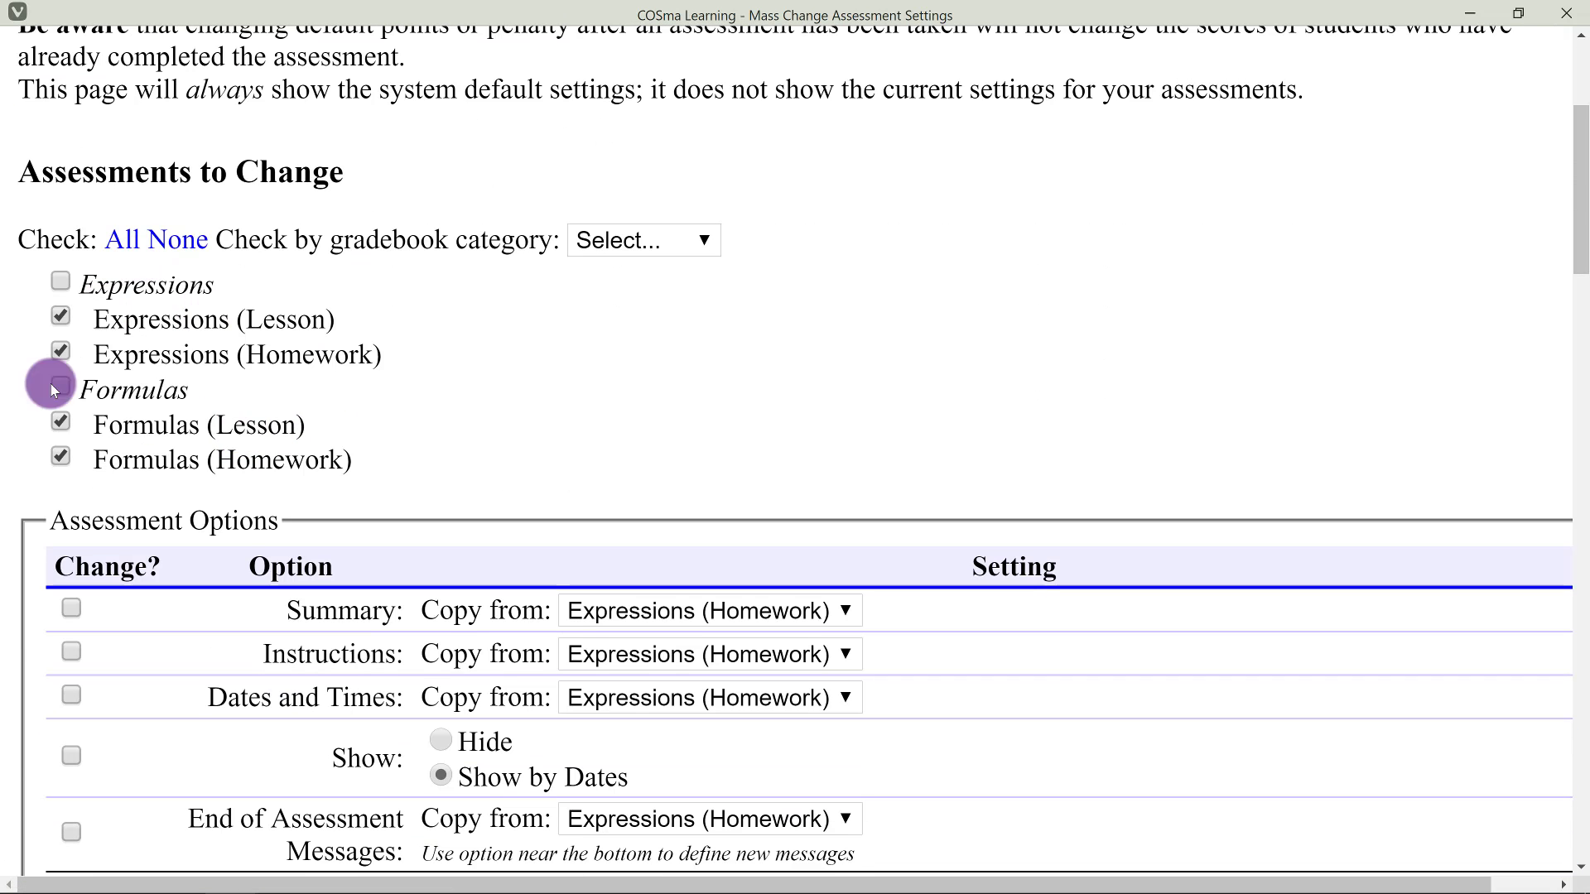
{"action": "left_click", "coordinate": [170, 241]}
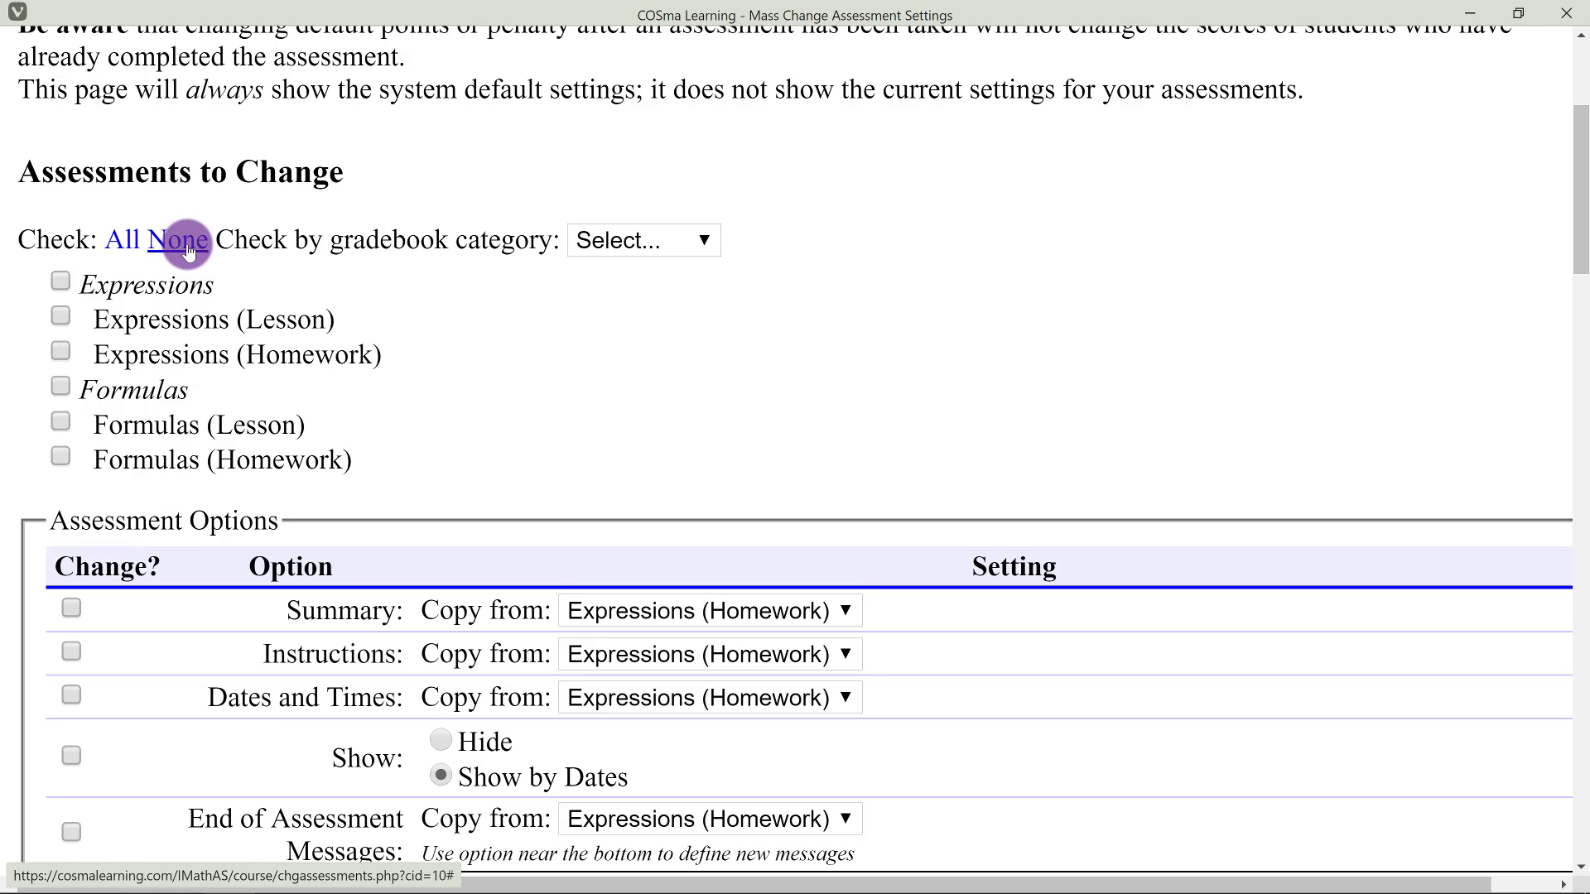
{"action": "left_click", "coordinate": [60, 347]}
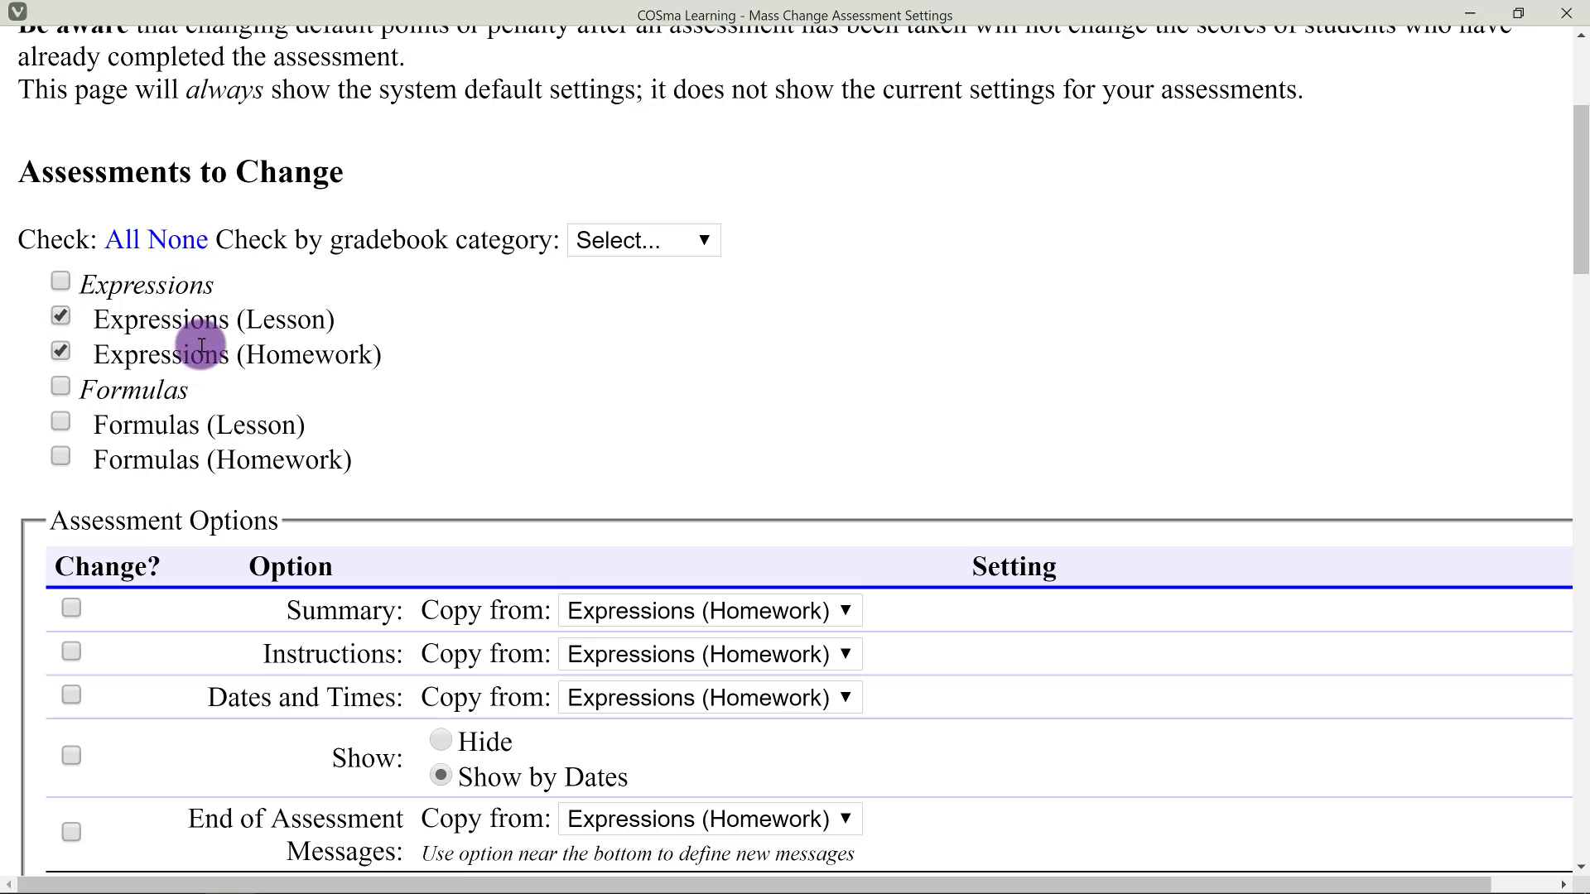
- Examine the selection choices by gradebook category and the assessment options that can be changed in bulk
{"action": "left_click", "coordinate": [617, 239]}
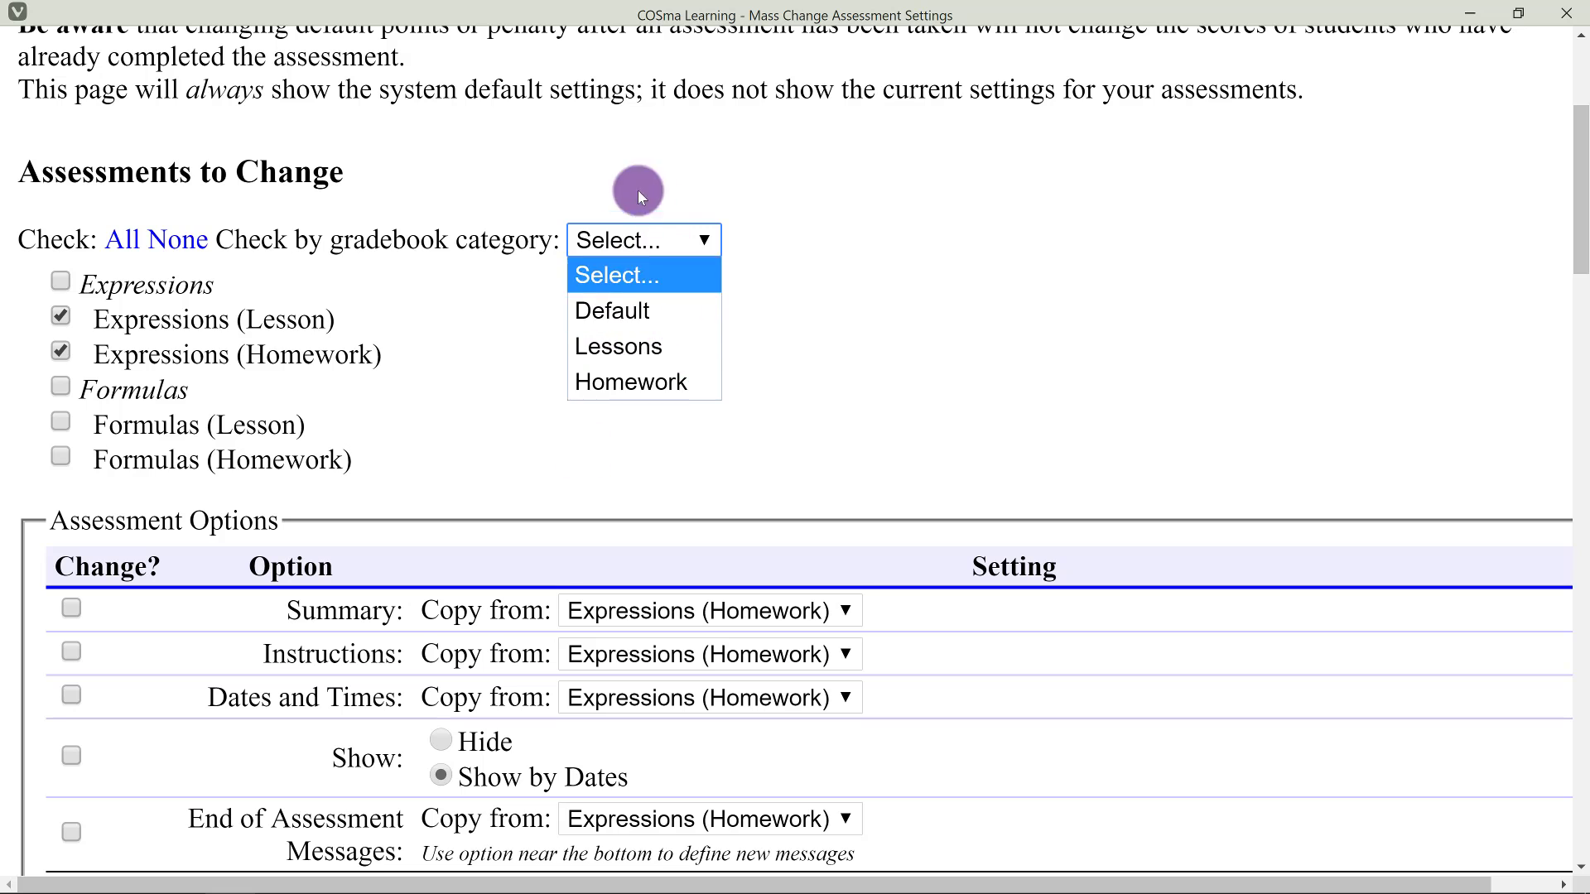
{"action": "left_click", "coordinate": [611, 239]}
{"action": "scroll", "coordinate": [563, 346], "scroll_direction": "down", "scroll_amount": 1}
{"action": "scroll", "coordinate": [544, 291], "scroll_direction": "down", "scroll_amount": 8}
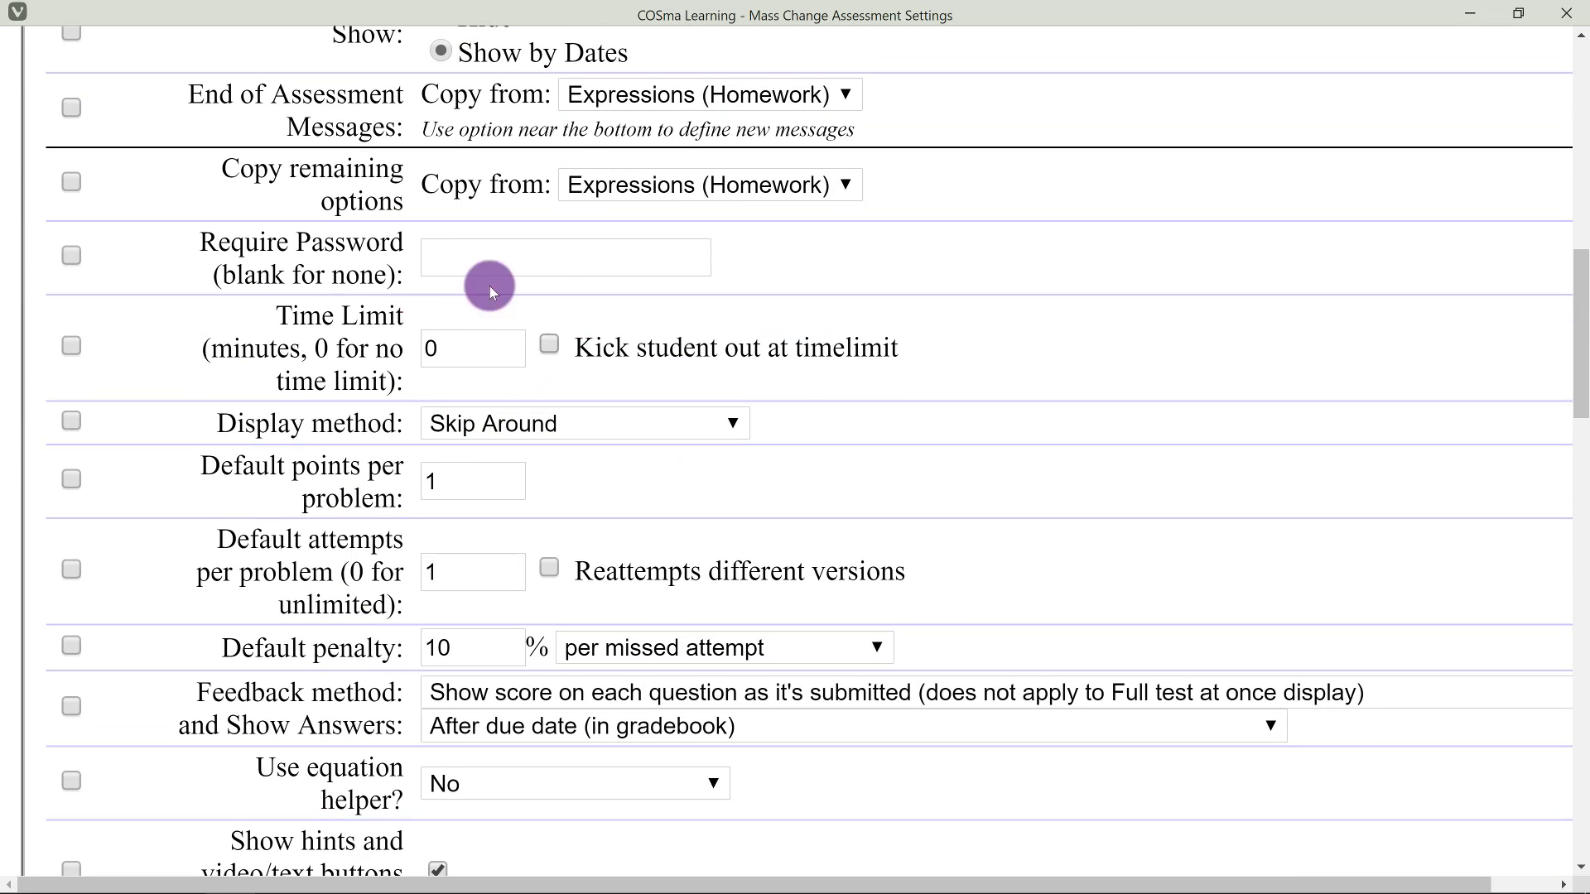
{"action": "scroll", "coordinate": [106, 458], "scroll_direction": "down", "scroll_amount": 1}
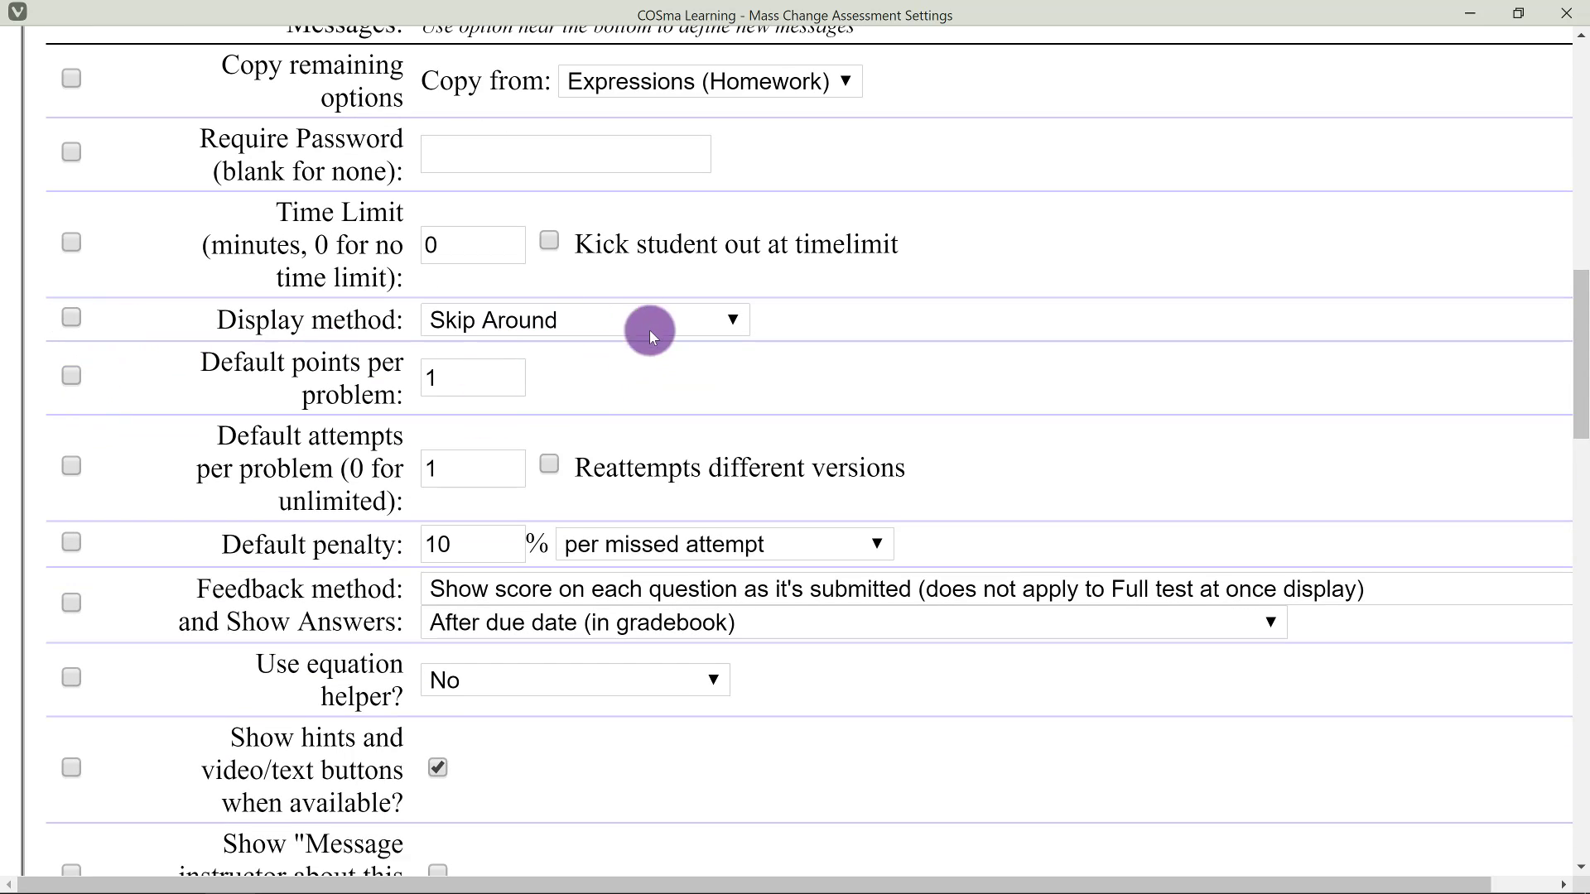
{"action": "scroll", "coordinate": [596, 381], "scroll_direction": "up", "scroll_amount": 1}
{"action": "scroll", "coordinate": [589, 385], "scroll_direction": "up", "scroll_amount": 3}
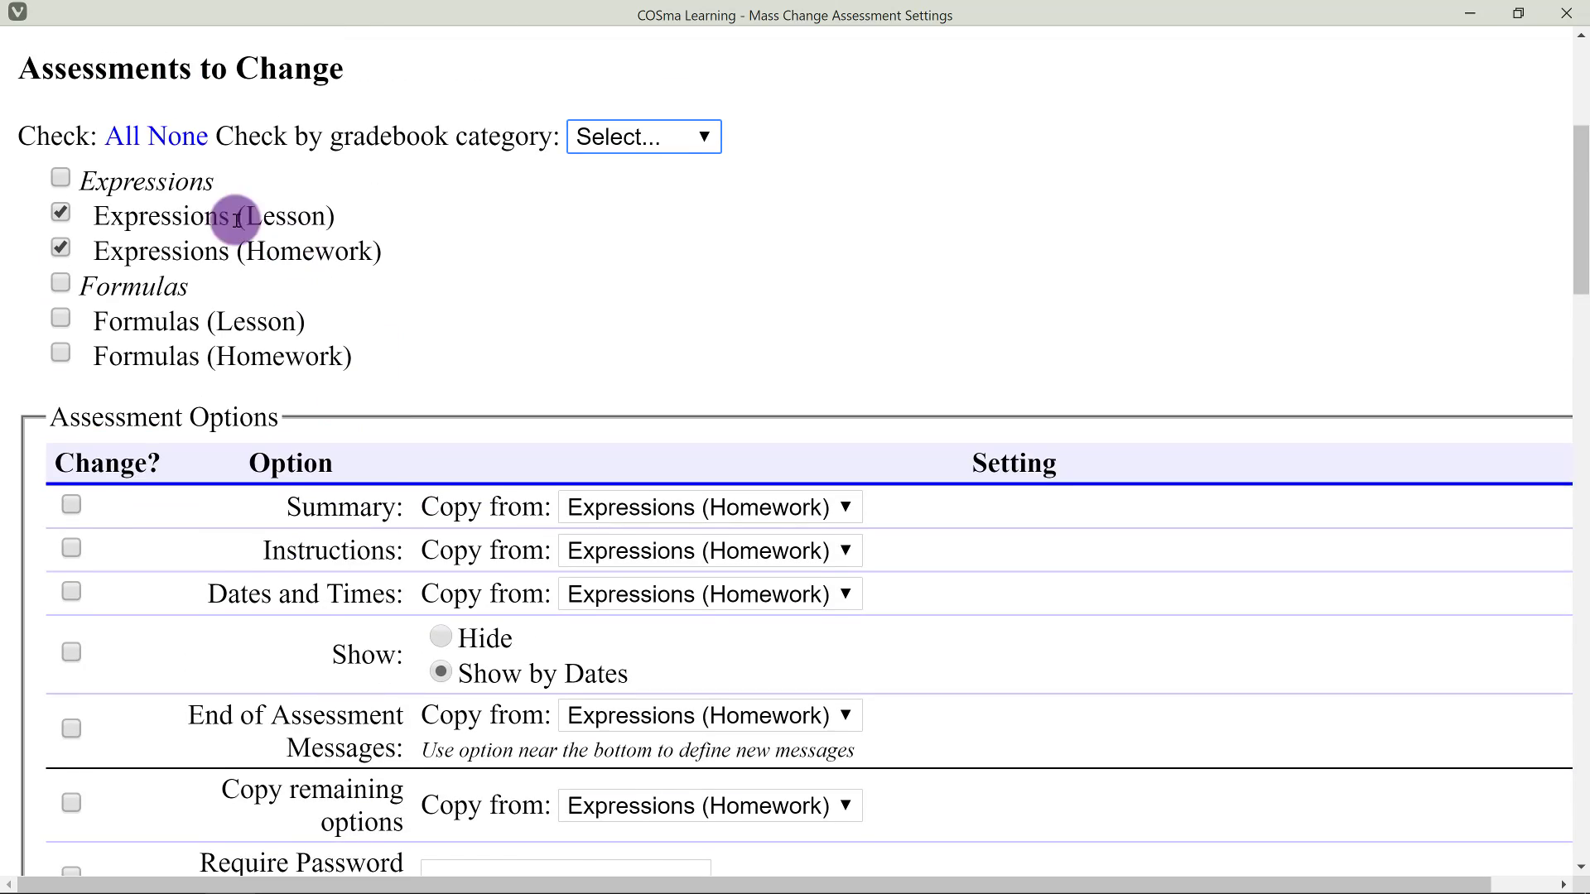
{"action": "scroll", "coordinate": [513, 639], "scroll_direction": "down", "scroll_amount": 13}
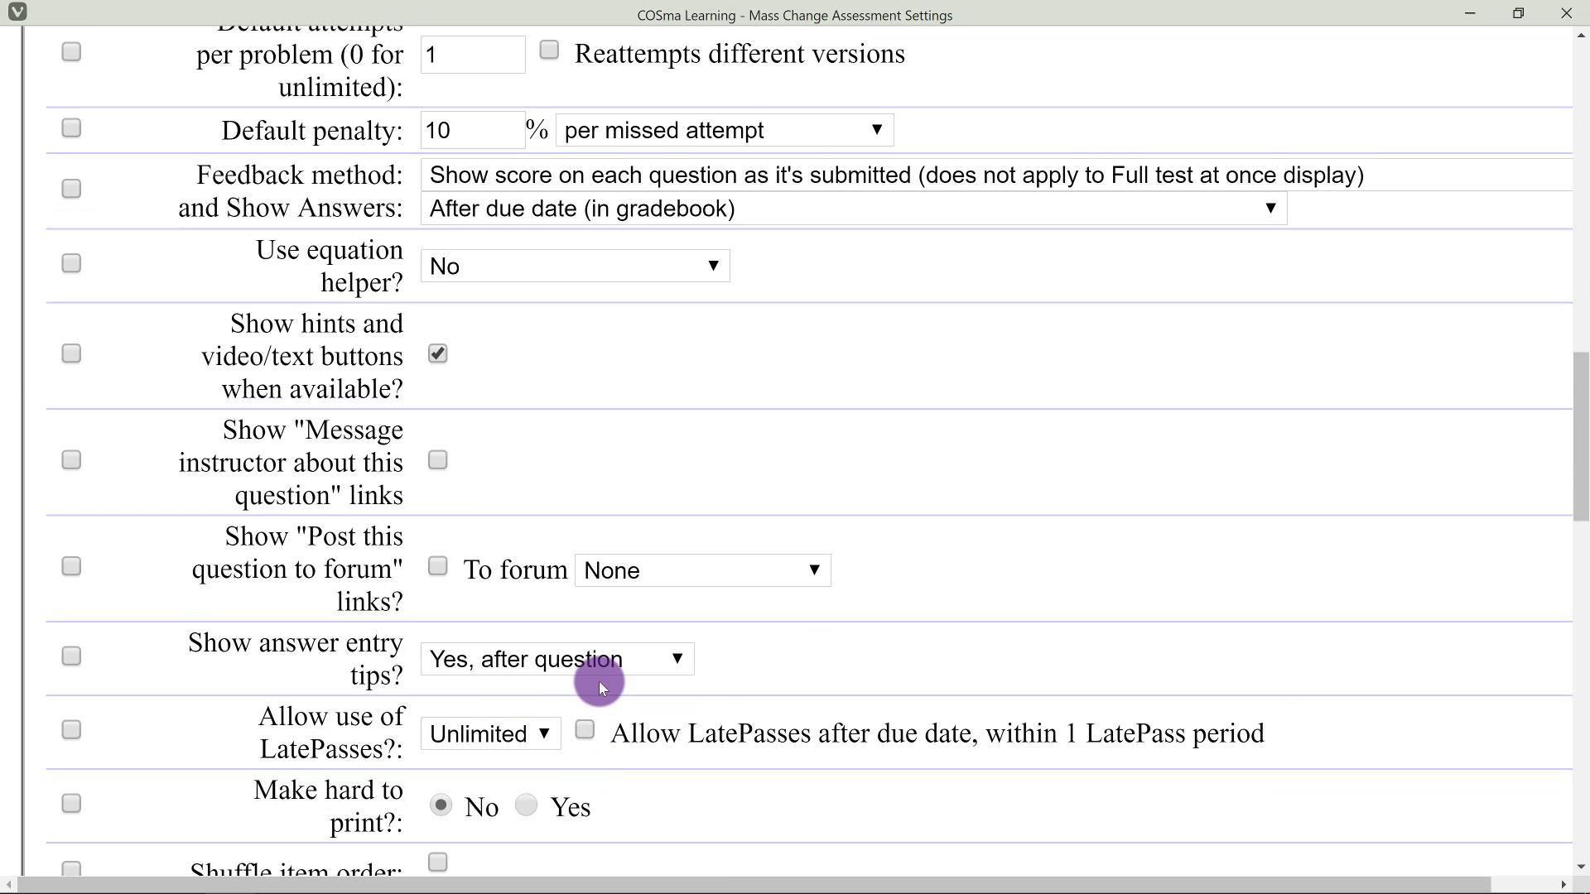
{"action": "scroll", "coordinate": [599, 681], "scroll_direction": "down", "scroll_amount": 5}
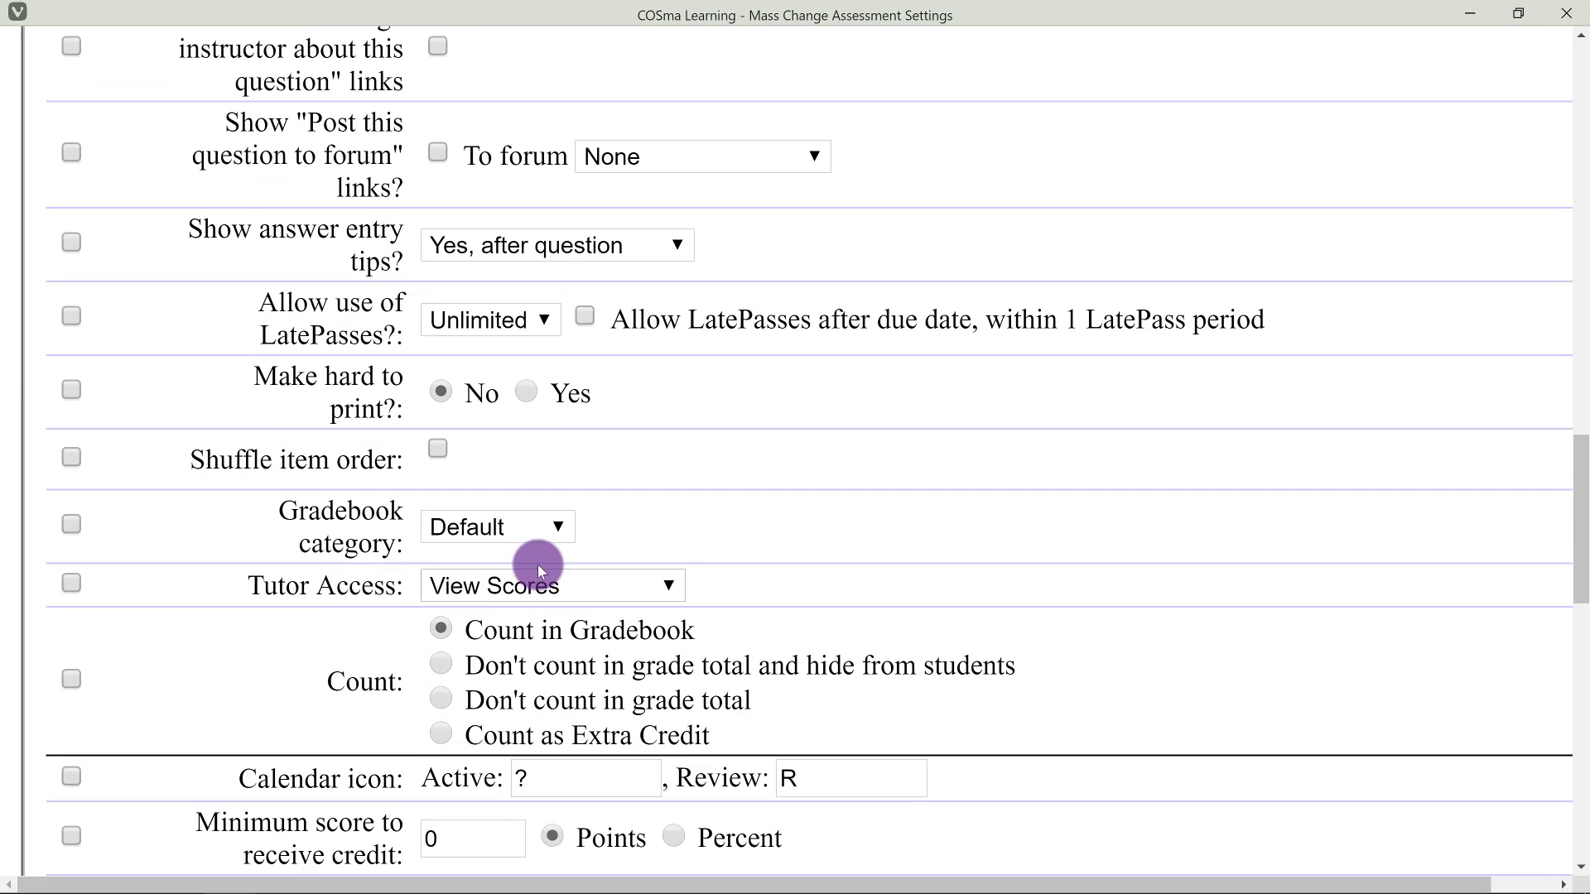
- Choose Lessons as the gradebook category and mark that option for change in the selected assessments
{"action": "left_click", "coordinate": [475, 527]}
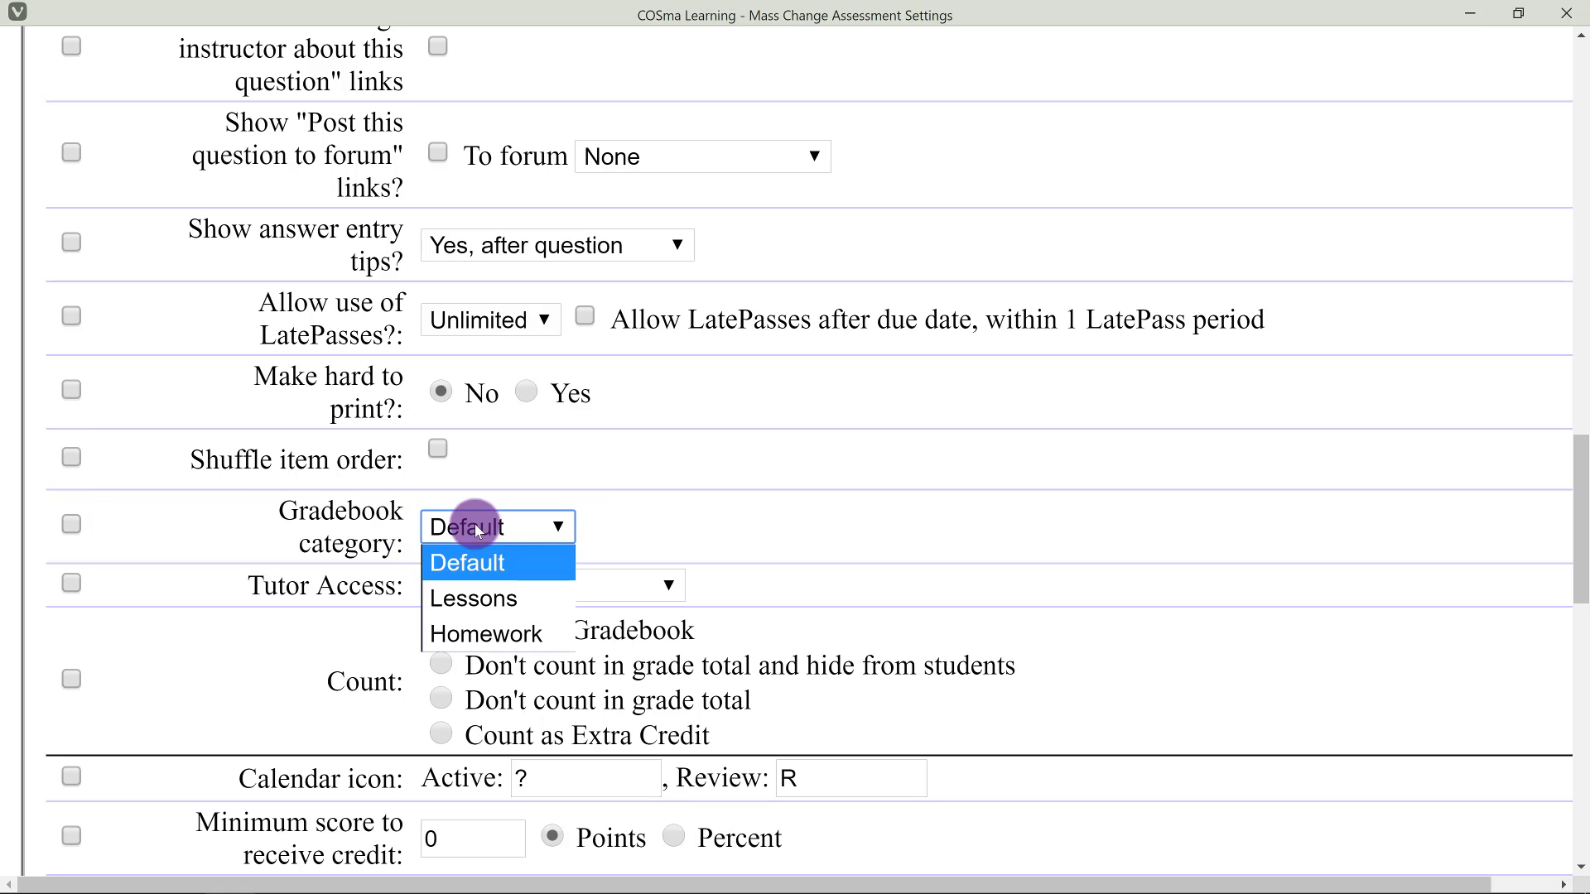
{"action": "left_click", "coordinate": [518, 601]}
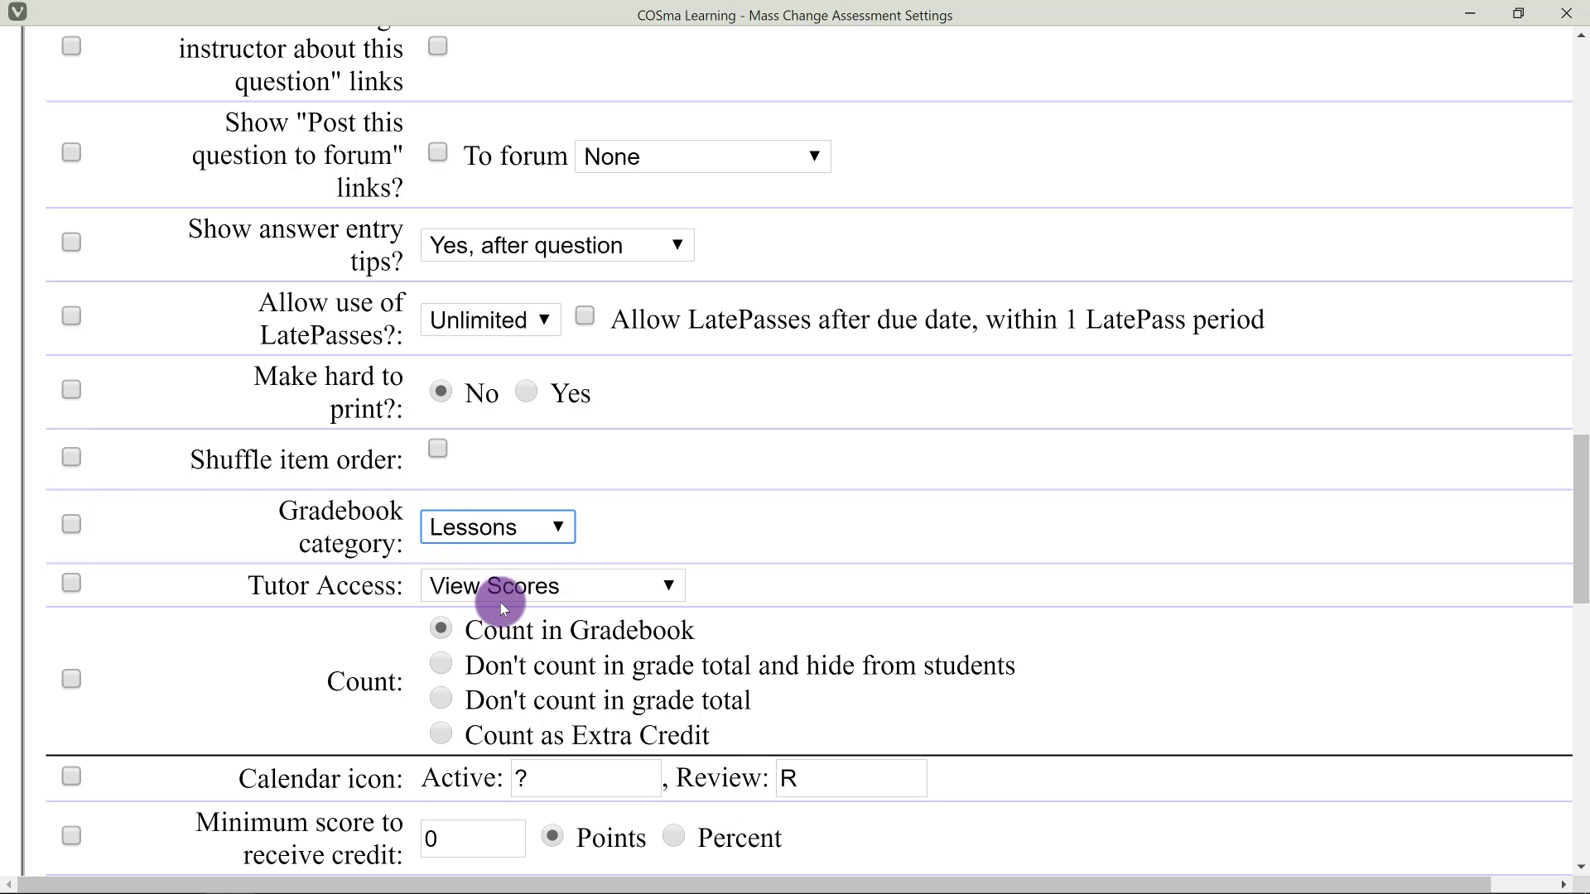
{"action": "left_click", "coordinate": [71, 526]}
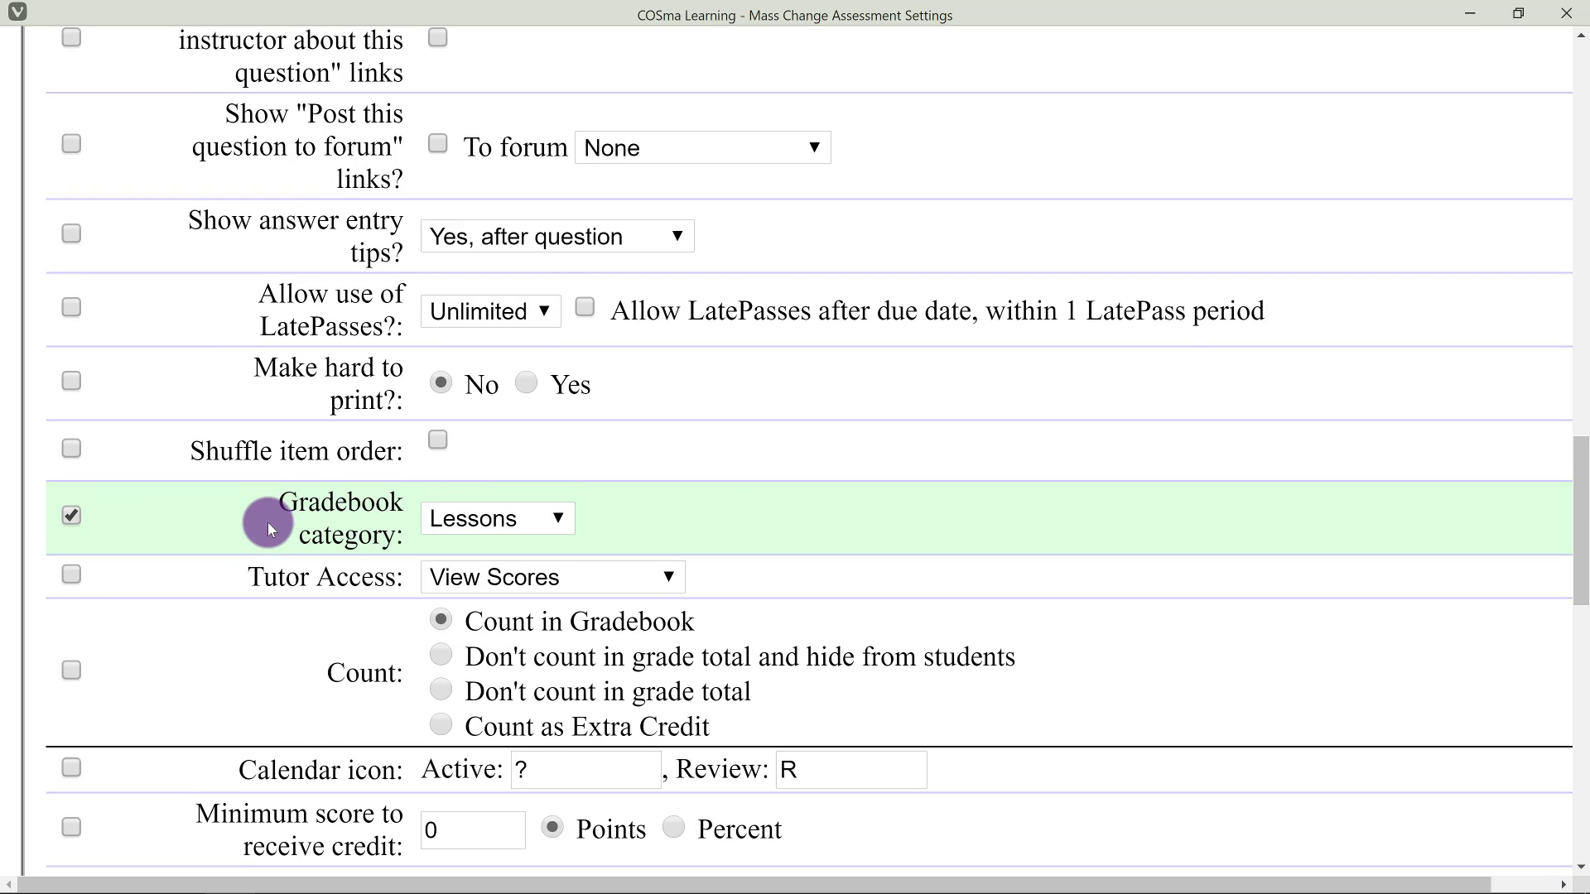
- Look over the rest of the mass change form and return to the For Tutorials course page without applying it
{"action": "scroll", "coordinate": [425, 568], "scroll_direction": "down", "scroll_amount": 15}
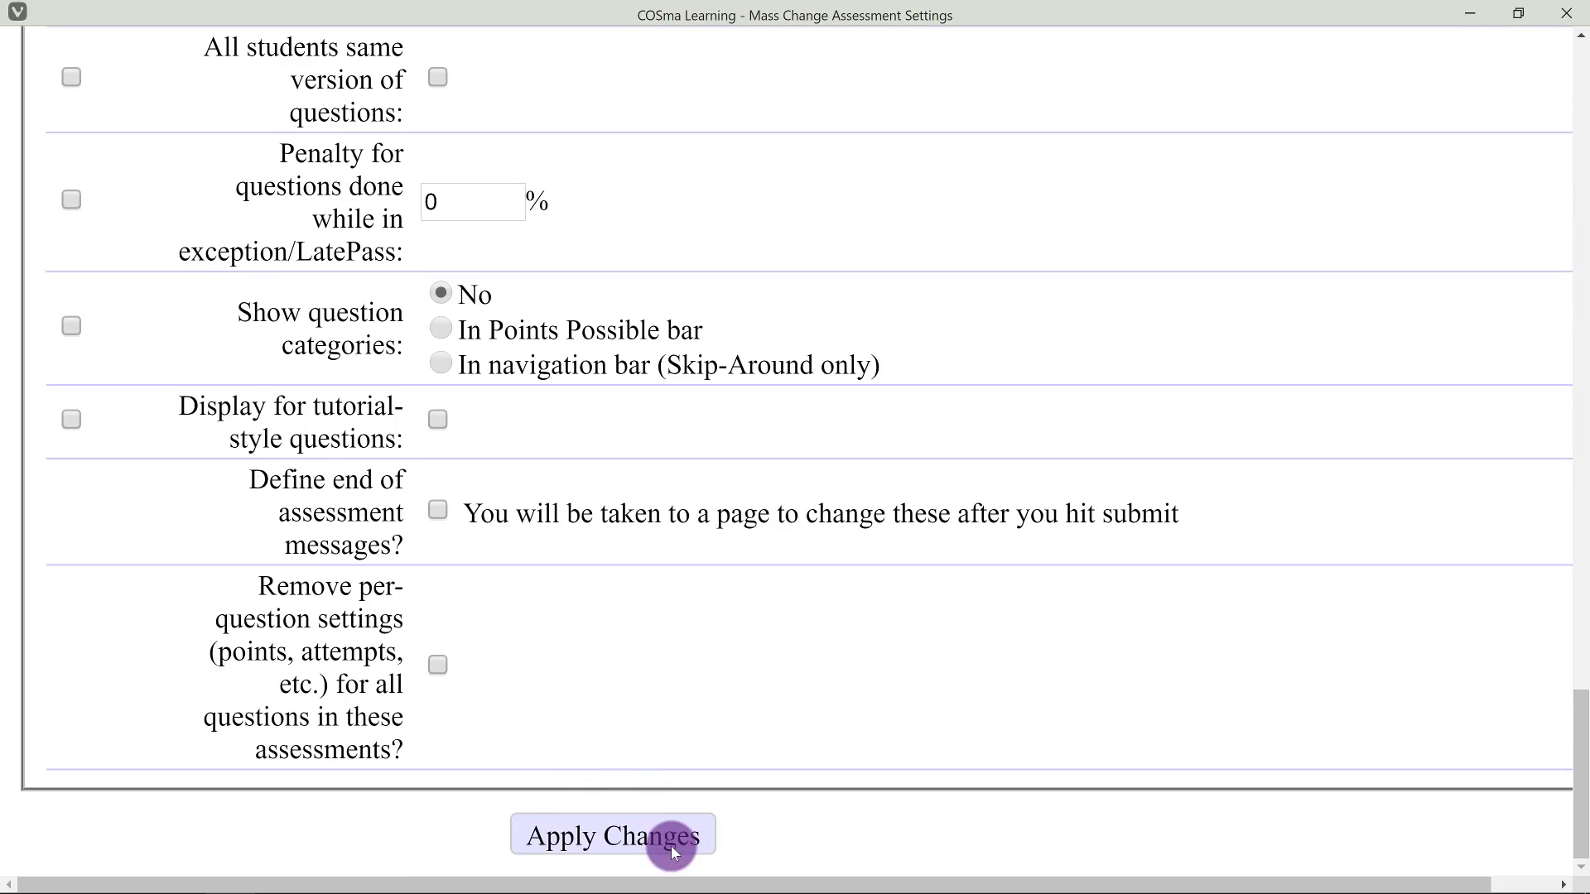
{"action": "scroll", "coordinate": [97, 380], "scroll_direction": "up", "scroll_amount": 6}
{"action": "scroll", "coordinate": [161, 369], "scroll_direction": "up", "scroll_amount": 8}
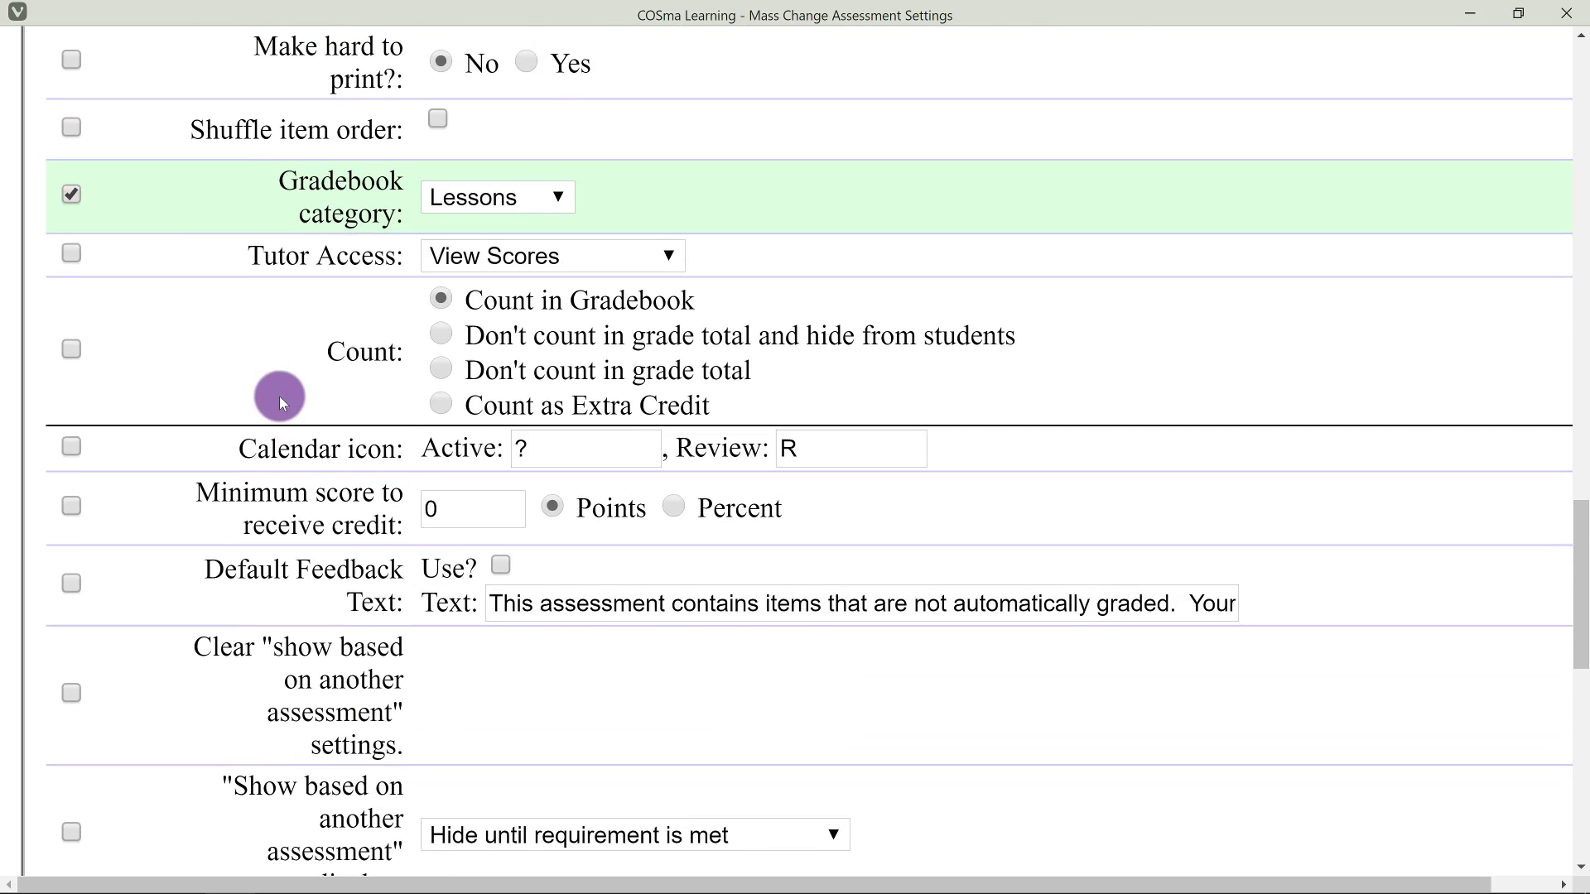
{"action": "scroll", "coordinate": [331, 450], "scroll_direction": "up", "scroll_amount": 9}
{"action": "scroll", "coordinate": [310, 451], "scroll_direction": "up", "scroll_amount": 15}
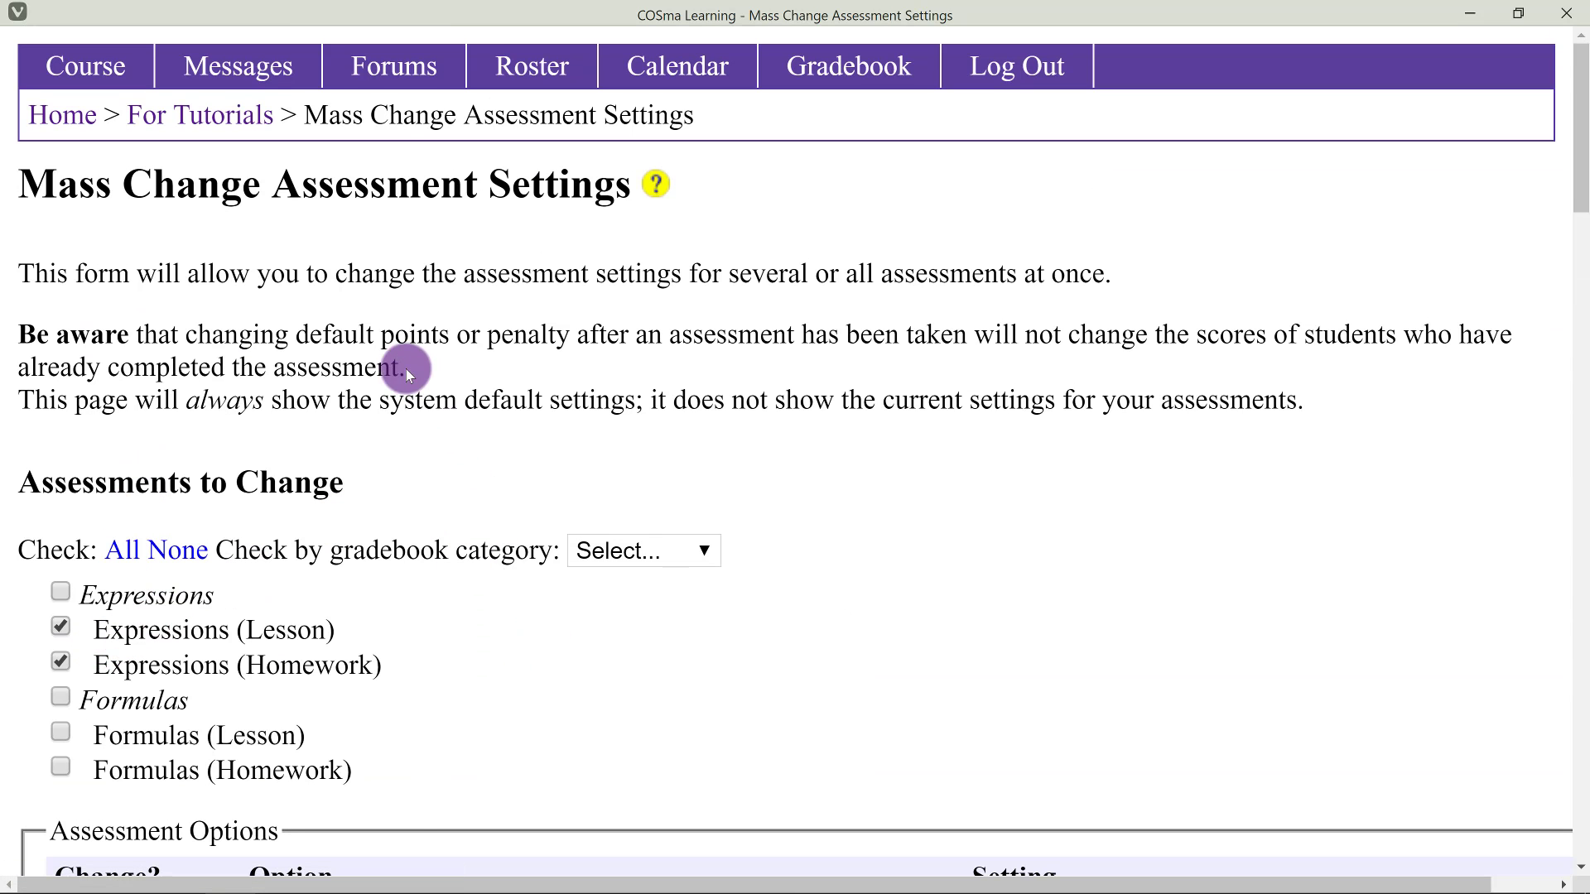
{"action": "left_click", "coordinate": [240, 120]}
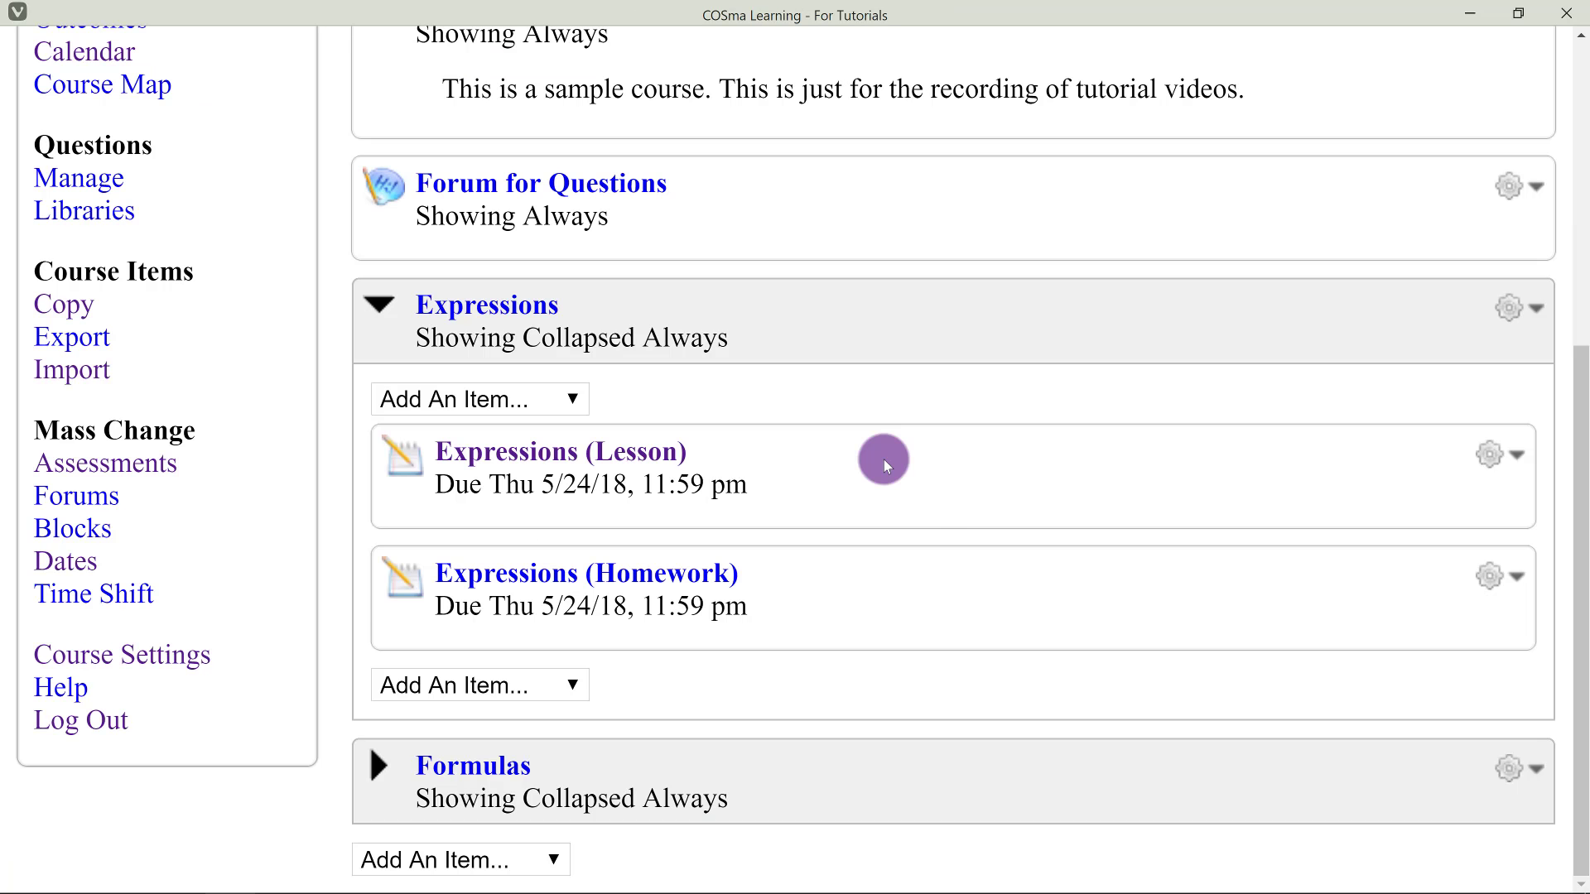